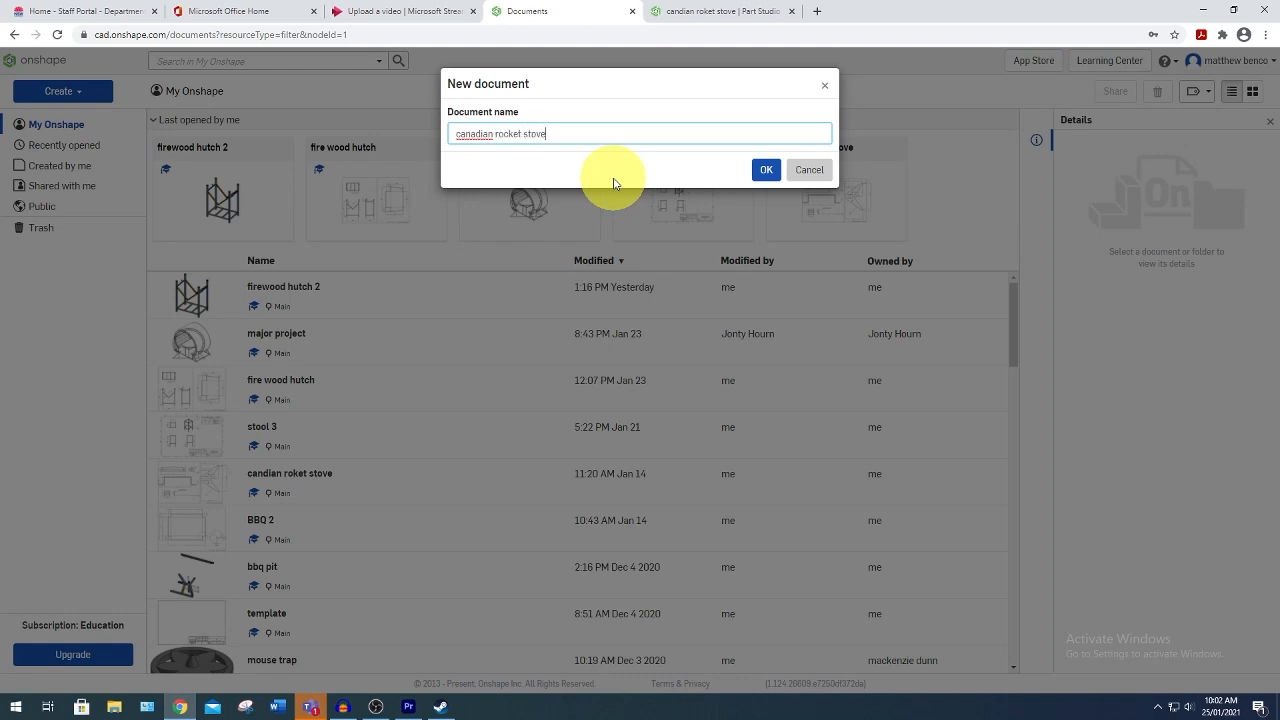
Correct the new document's name to "Canadian rocket stove" and create the document.
{"action": "right_click", "coordinate": [466, 134]}
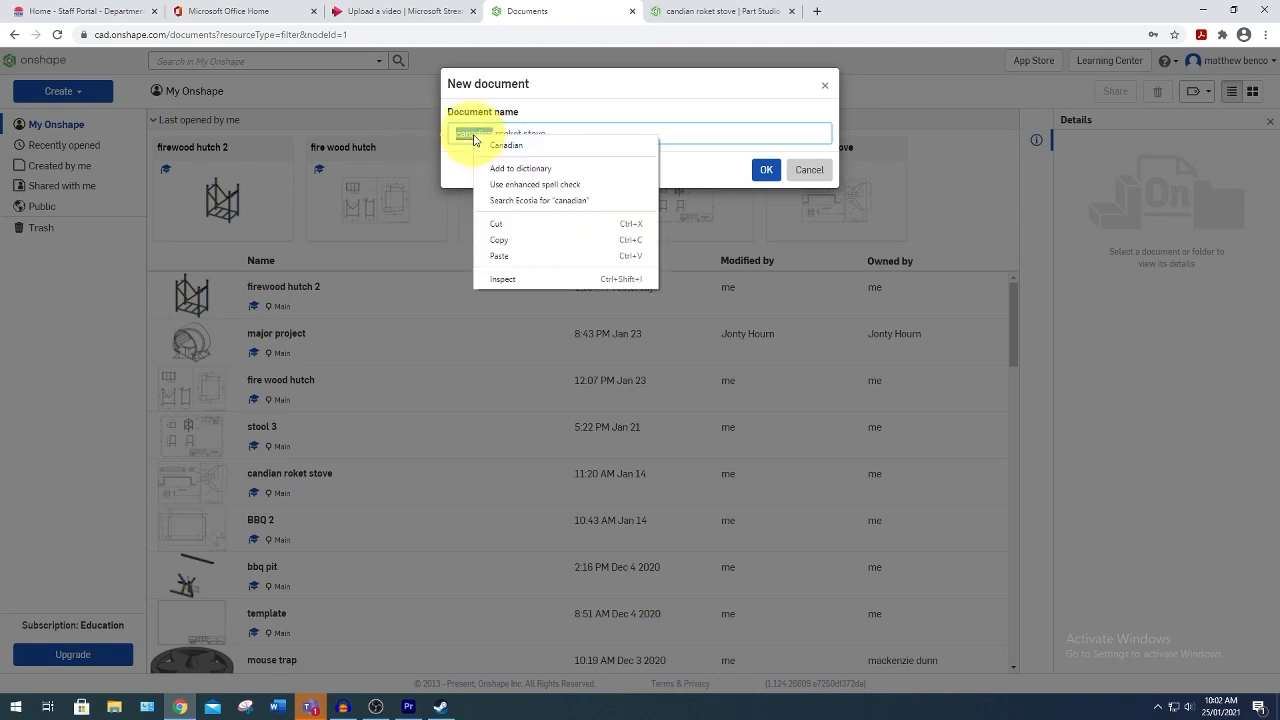
{"action": "left_click", "coordinate": [480, 146]}
{"action": "left_click", "coordinate": [766, 174]}
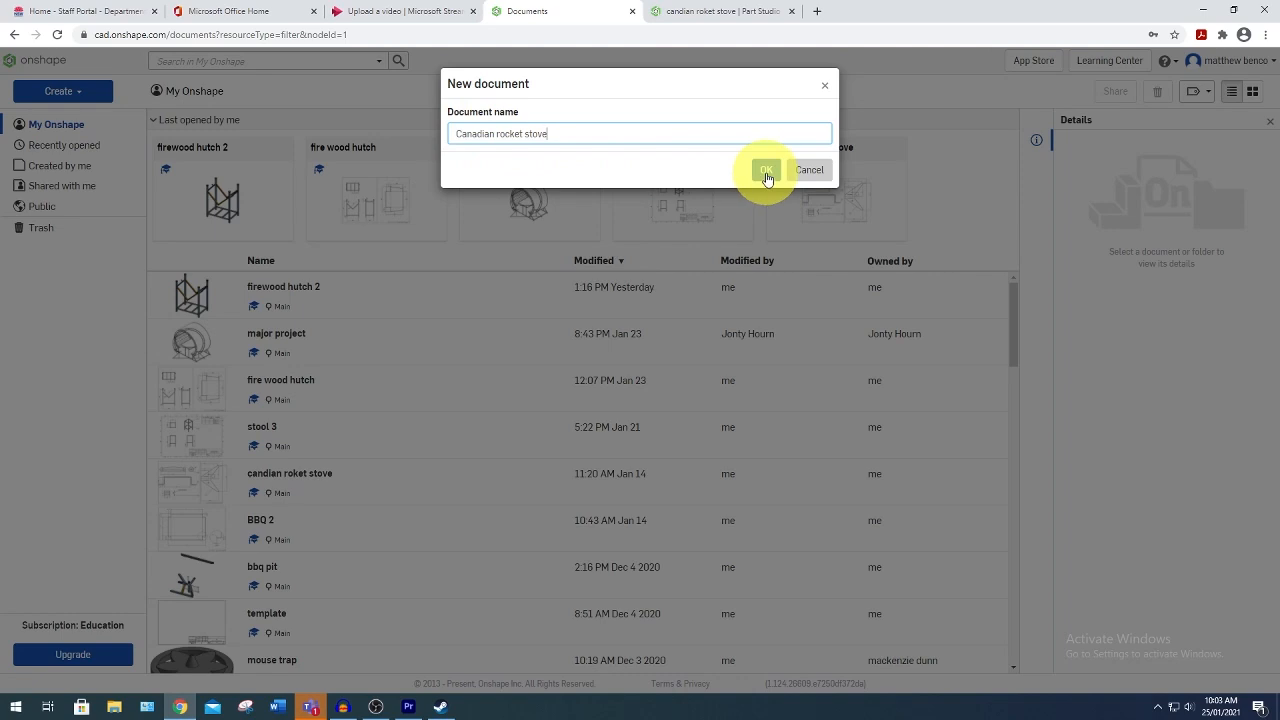
{"action": "left_click", "coordinate": [763, 170]}
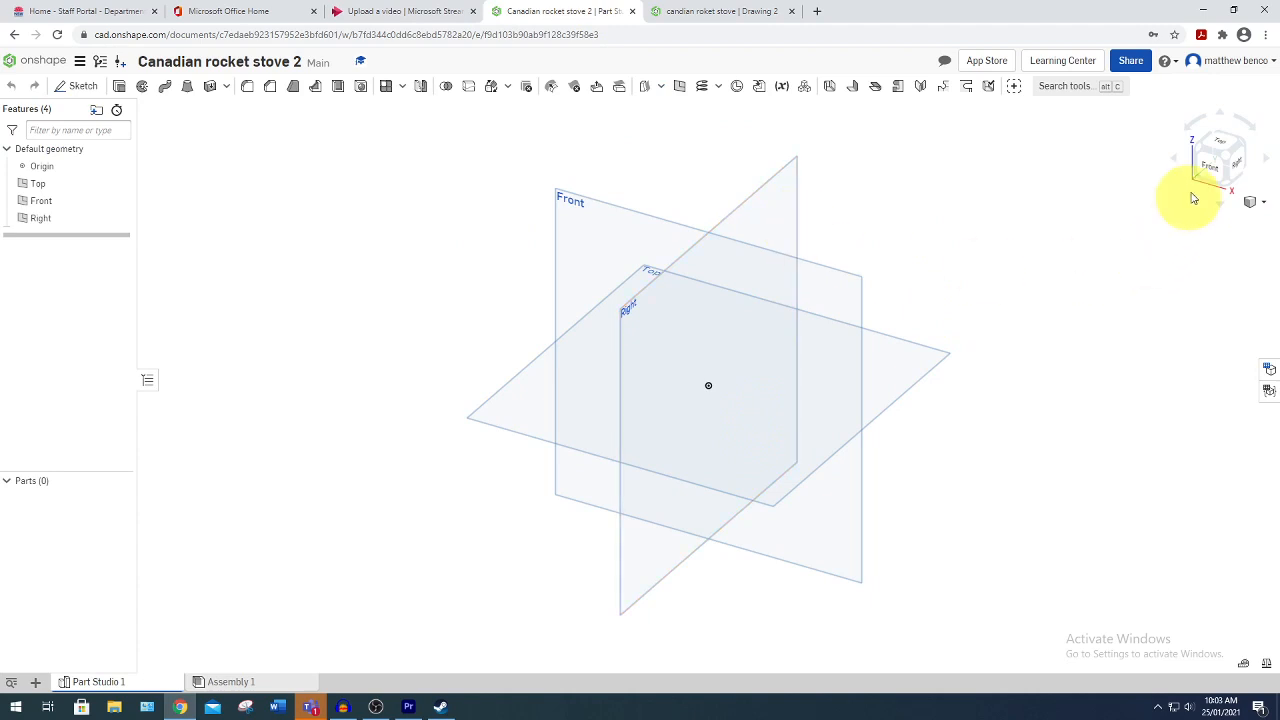
Start a new sketch on the Top plane, viewed from the top.
{"action": "left_click", "coordinate": [1222, 145]}
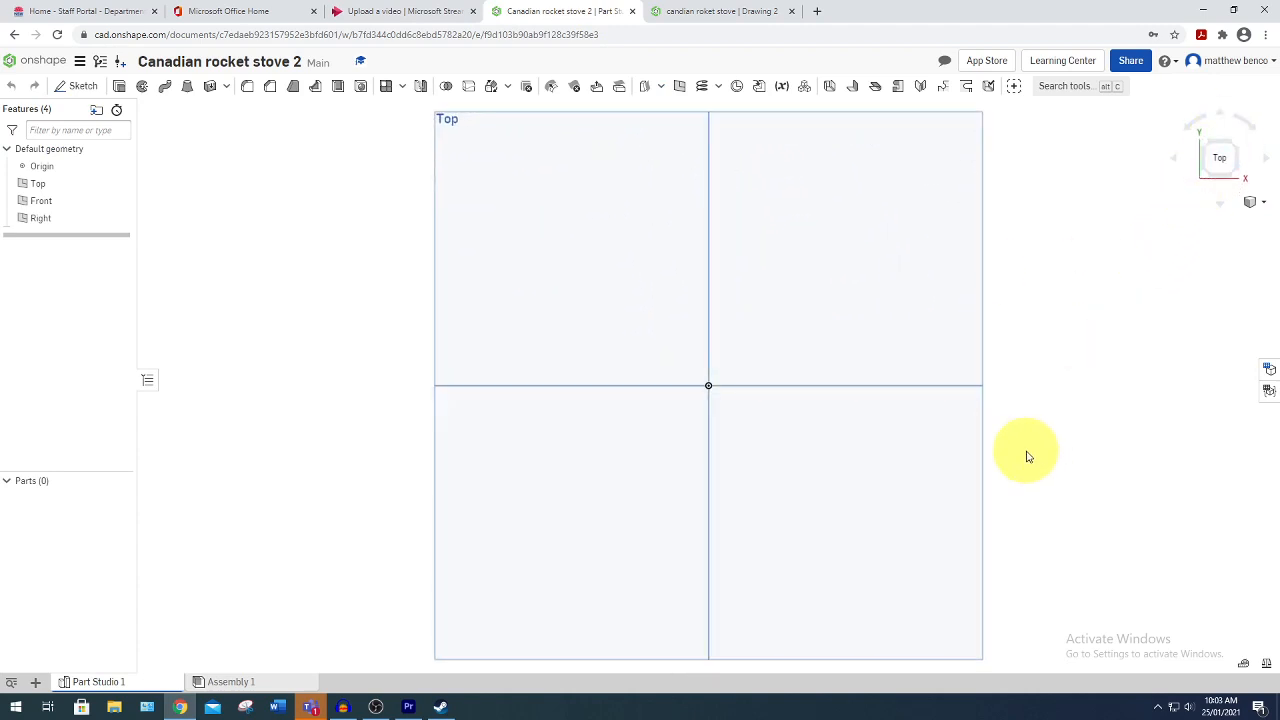
{"action": "left_click", "coordinate": [76, 86]}
{"action": "left_click", "coordinate": [484, 215]}
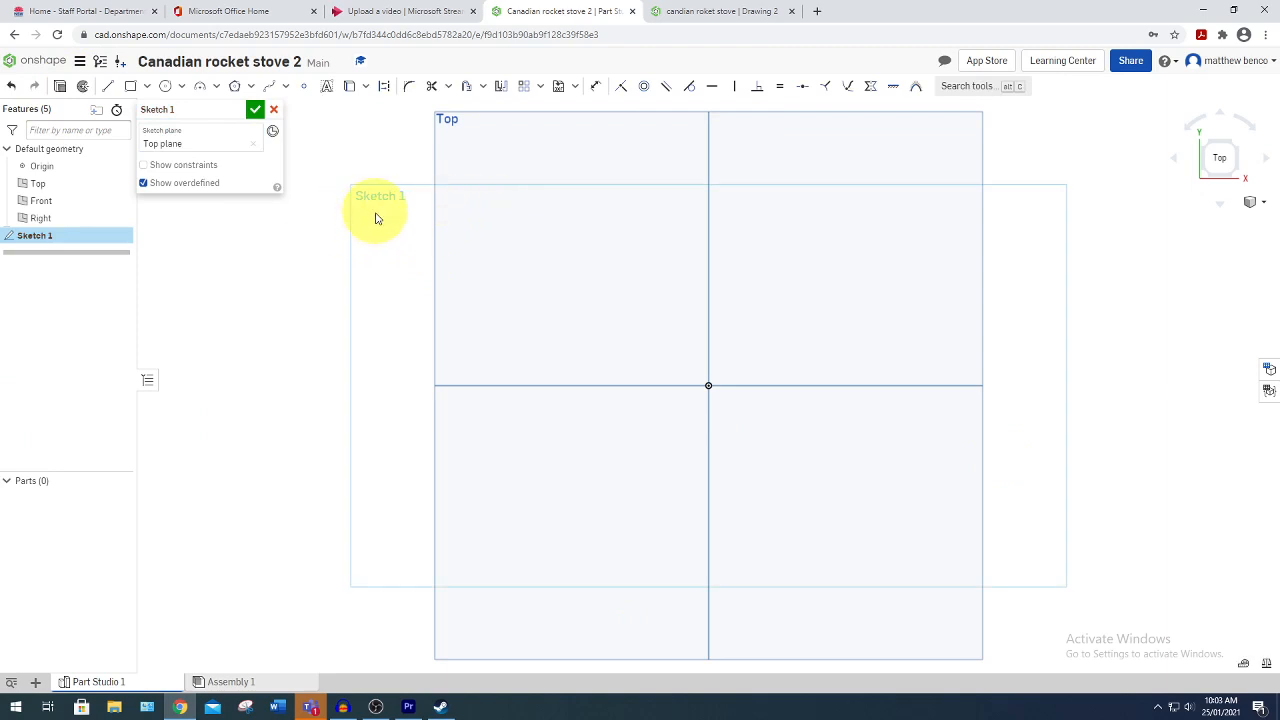
Sketch a closed triangle from the origin with a 59 mm vertical side and its apex to the upper left.
{"action": "left_click", "coordinate": [107, 87]}
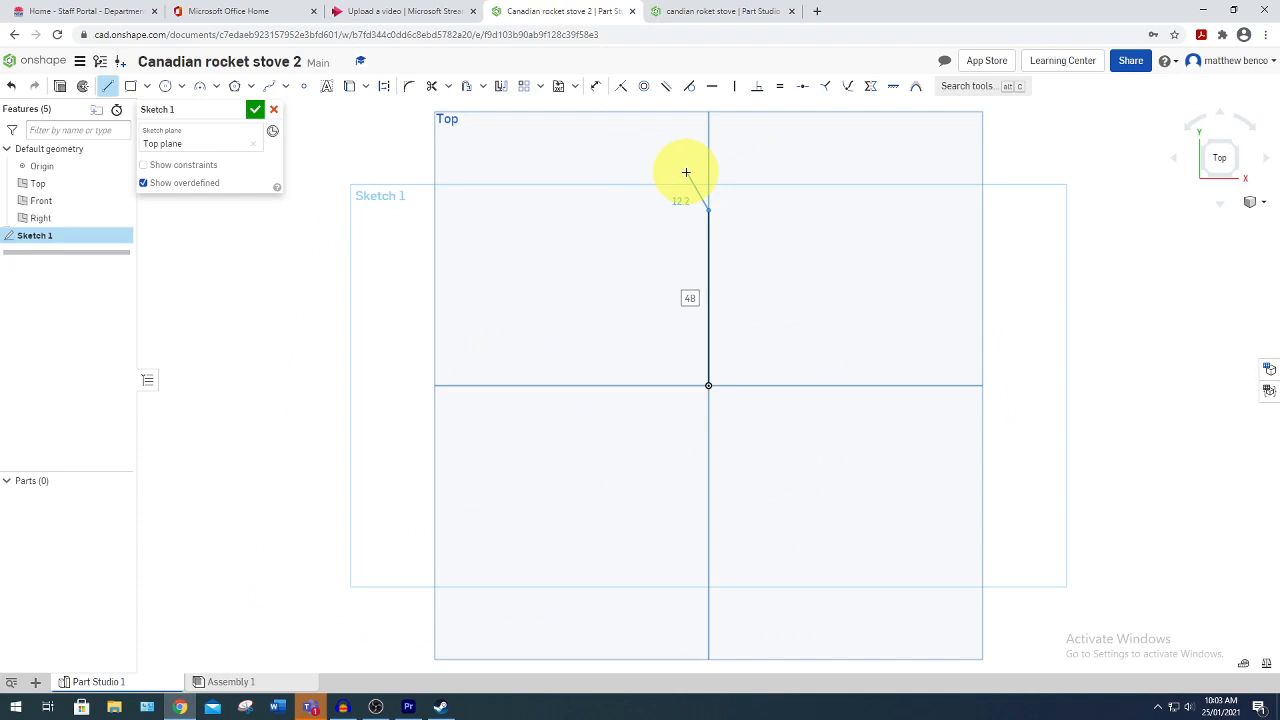
{"action": "type", "text": "59"}
{"action": "key", "text": "Return"}
{"action": "middle_click_drag", "start_coordinate": [640, 182], "coordinate": [648, 405]}
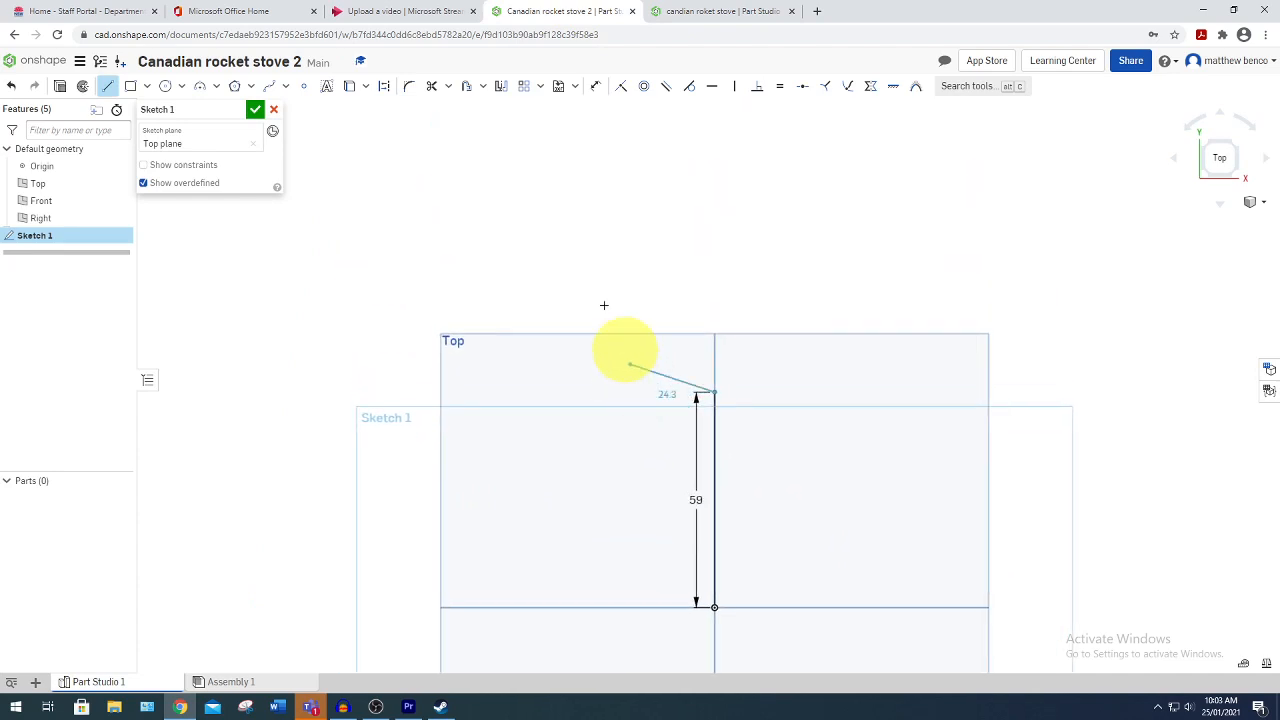
{"action": "left_click", "coordinate": [489, 168]}
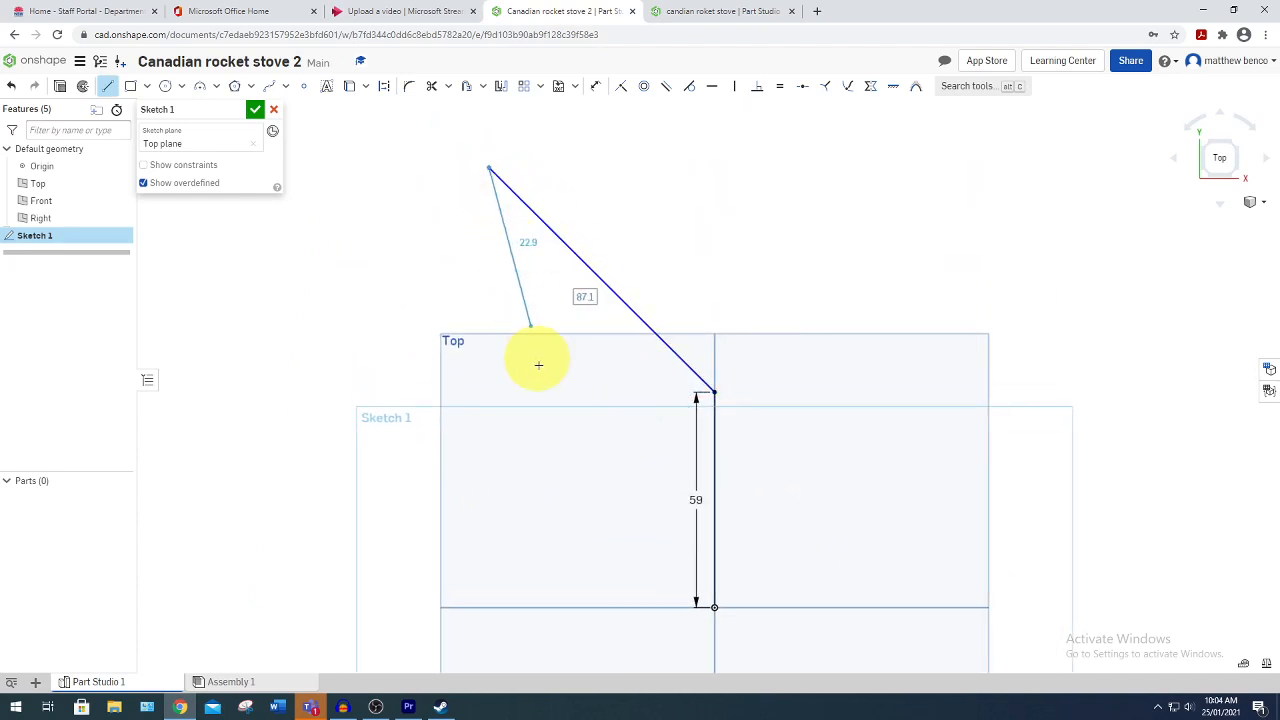
{"action": "left_click", "coordinate": [713, 606]}
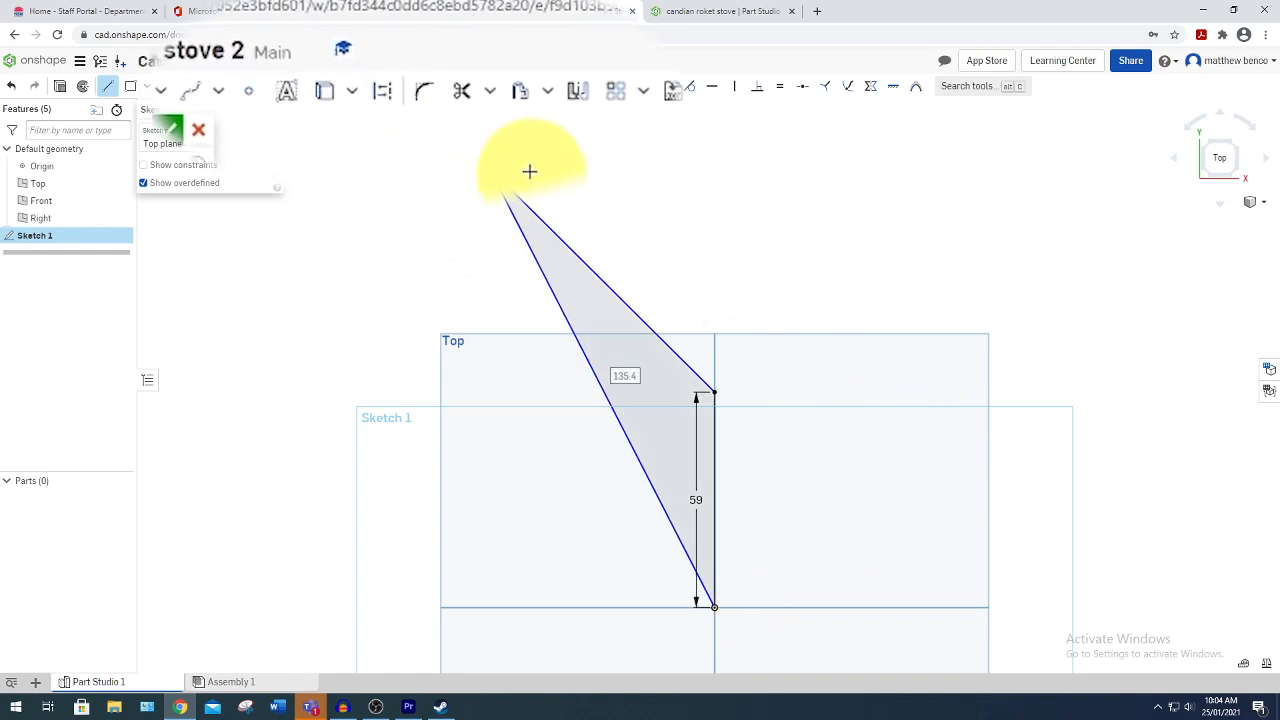
Round the triangle's apex with a 5 mm sketch fillet and finish the sketch.
{"action": "left_click", "coordinate": [430, 96]}
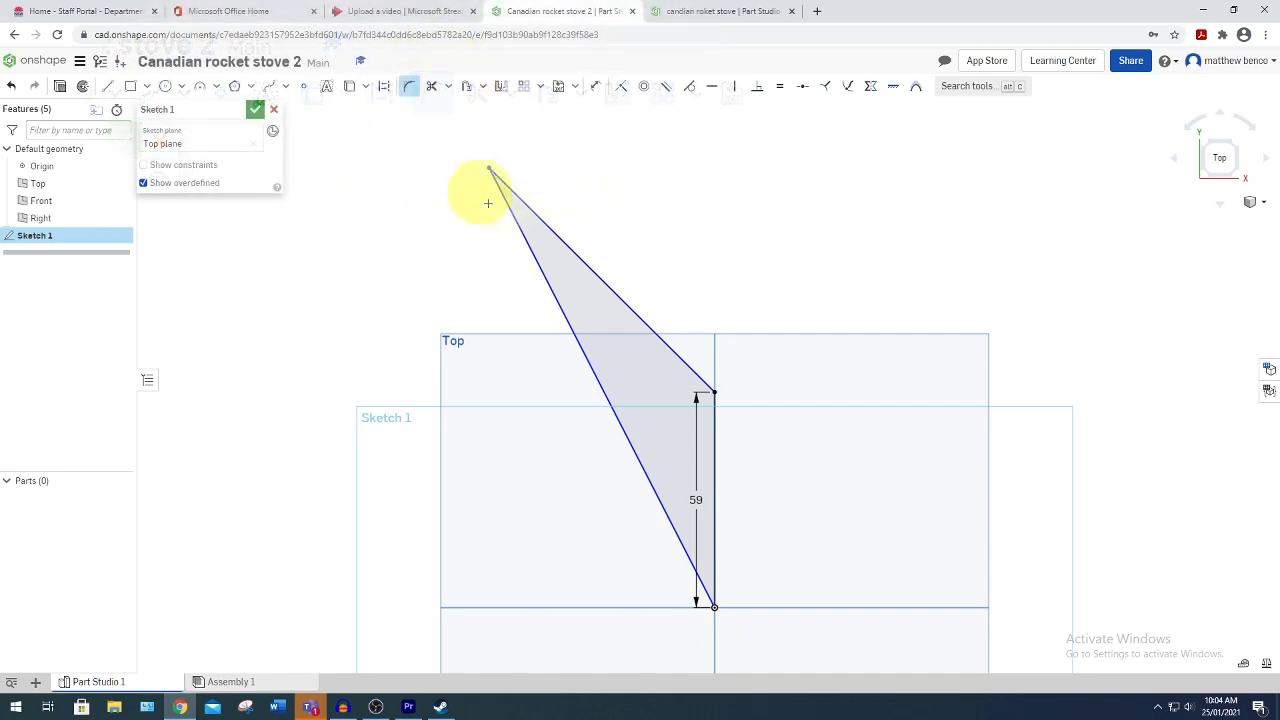
{"action": "left_click", "coordinate": [515, 212]}
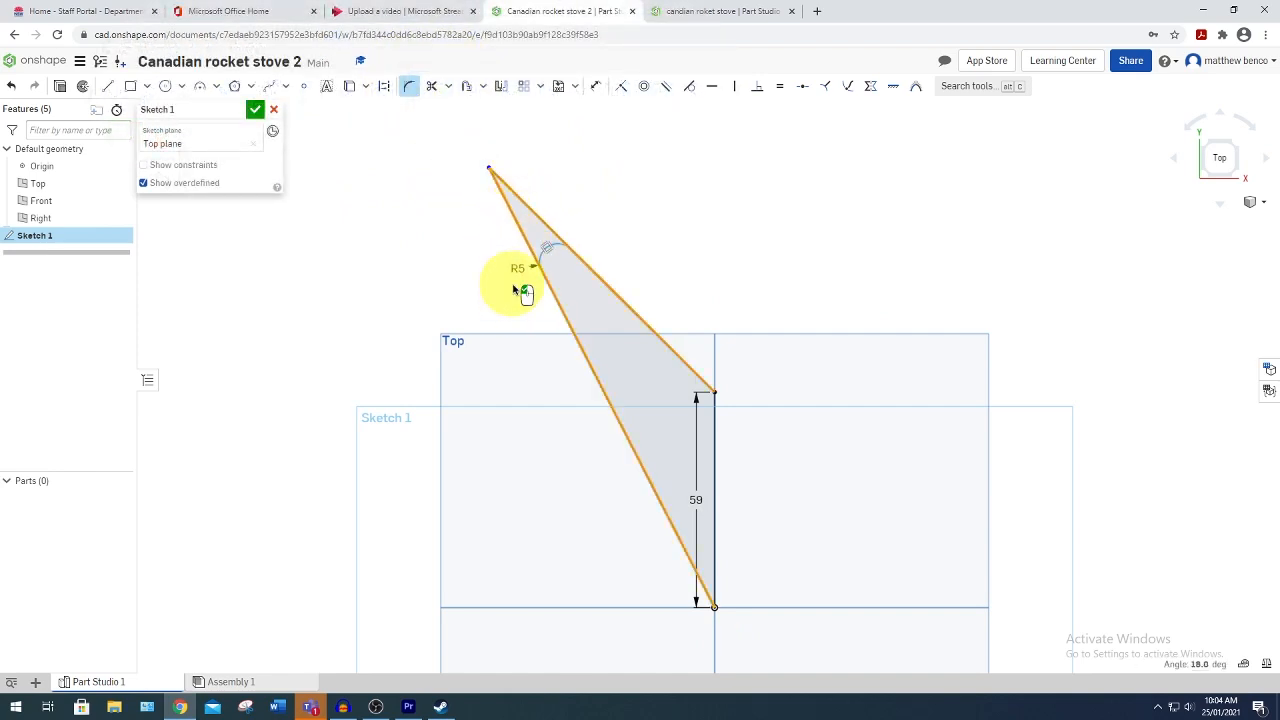
{"action": "left_click", "coordinate": [255, 111]}
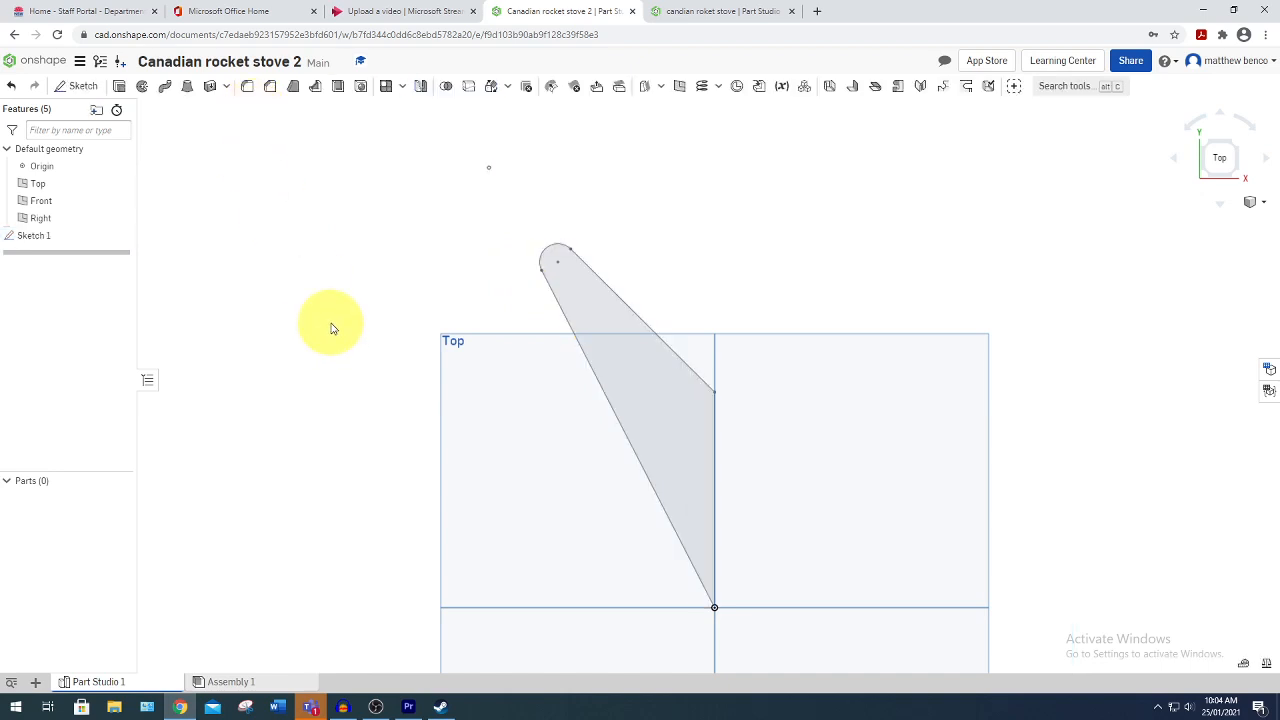
Reopen the sketch and dimension the rounded tip 72 mm horizontally from the vertical side and 108 mm vertically from the origin.
{"action": "double_click", "coordinate": [55, 238]}
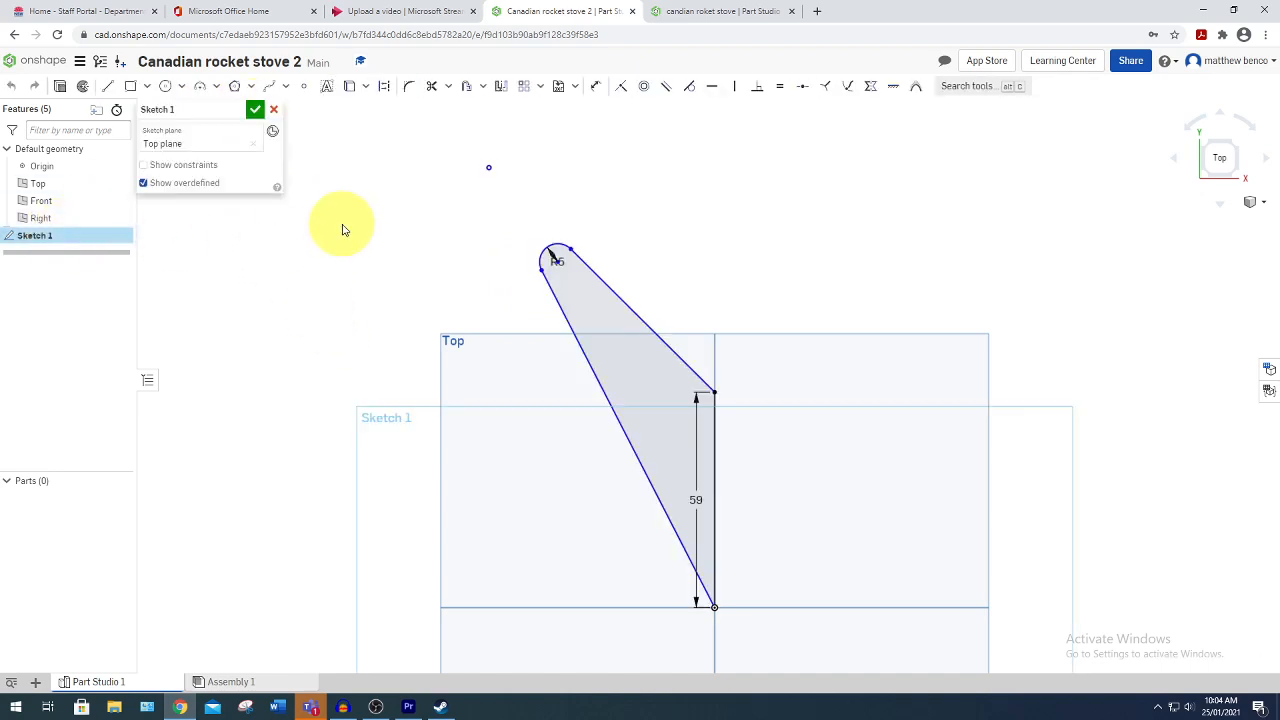
{"action": "left_click", "coordinate": [598, 87]}
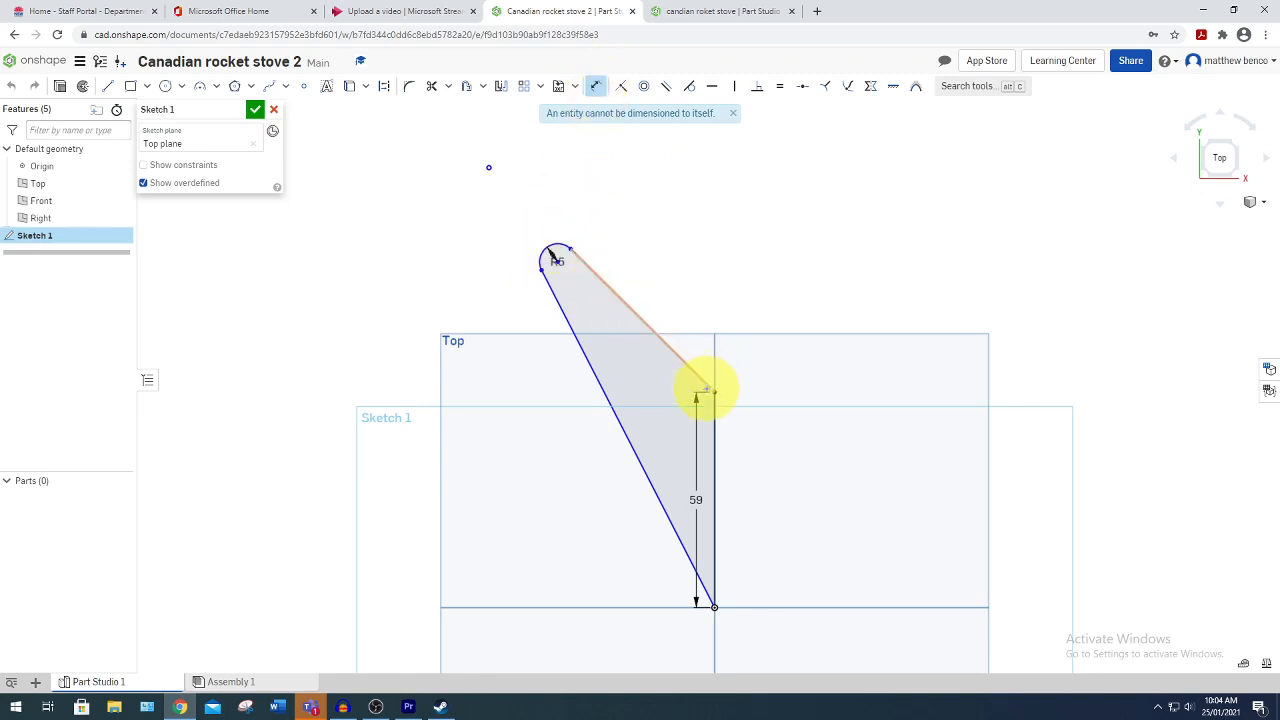
{"action": "left_click", "coordinate": [712, 389]}
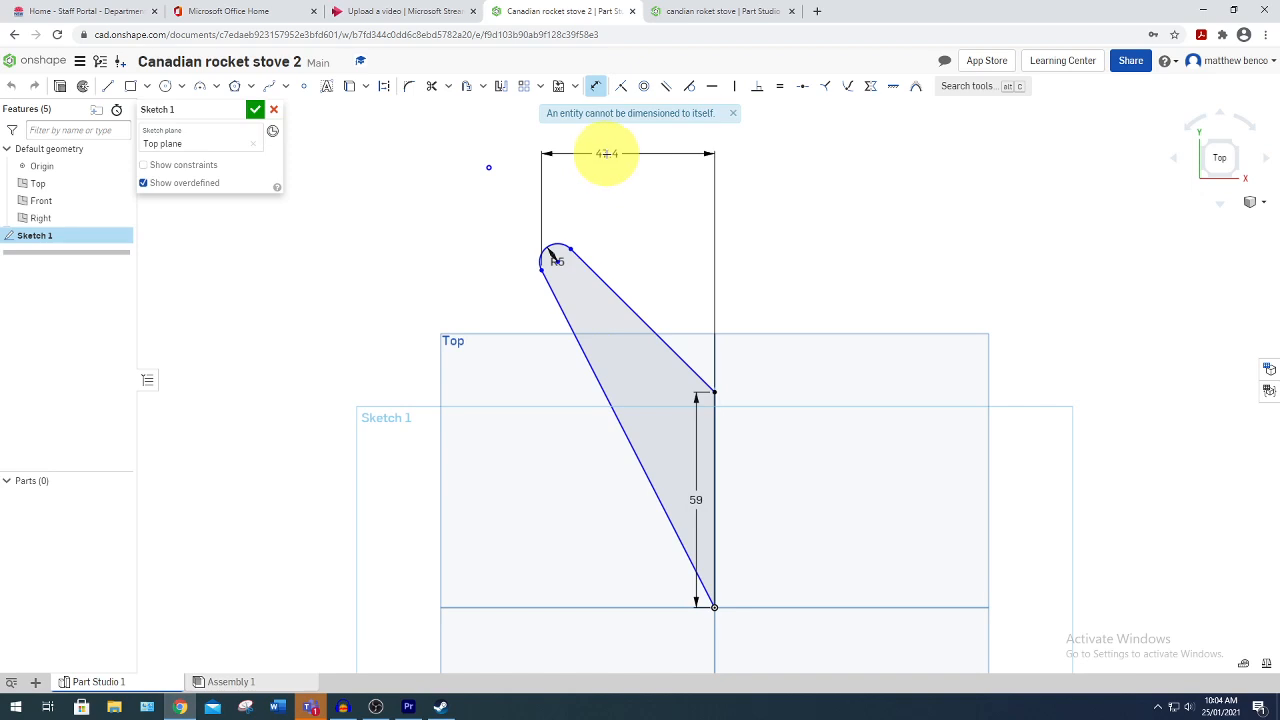
{"action": "left_click", "coordinate": [606, 158]}
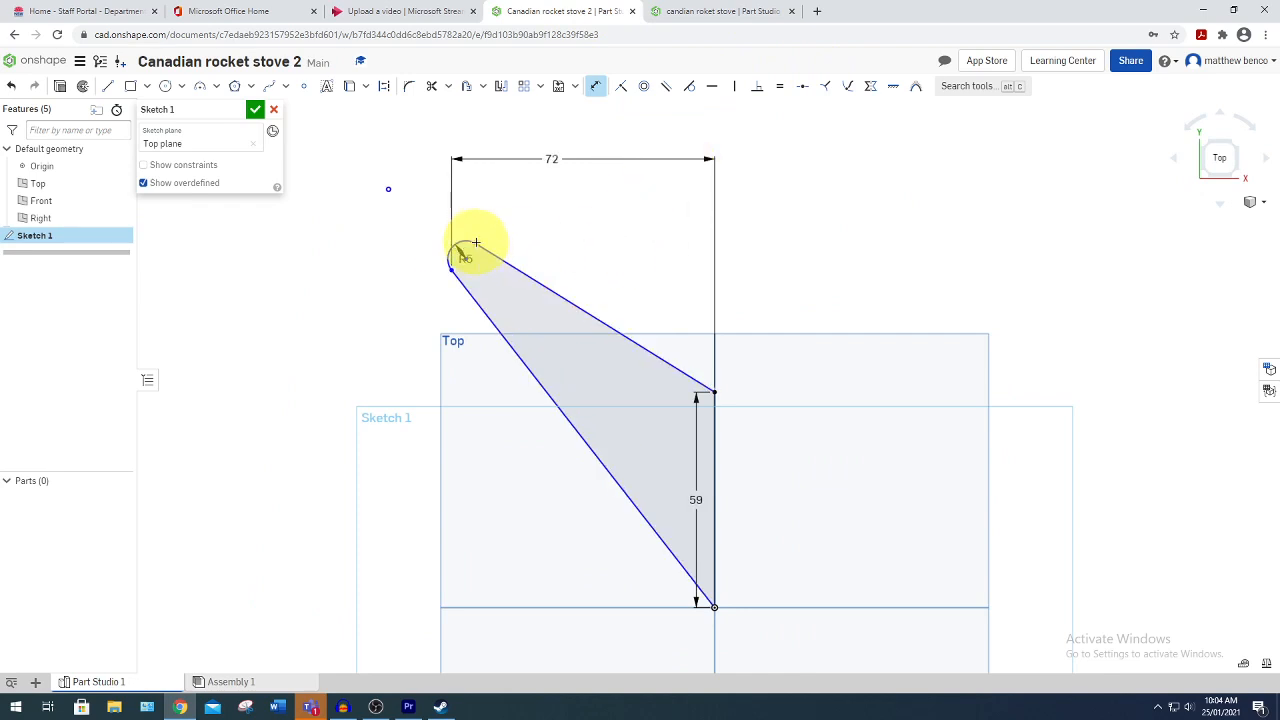
{"action": "left_click", "coordinate": [714, 609]}
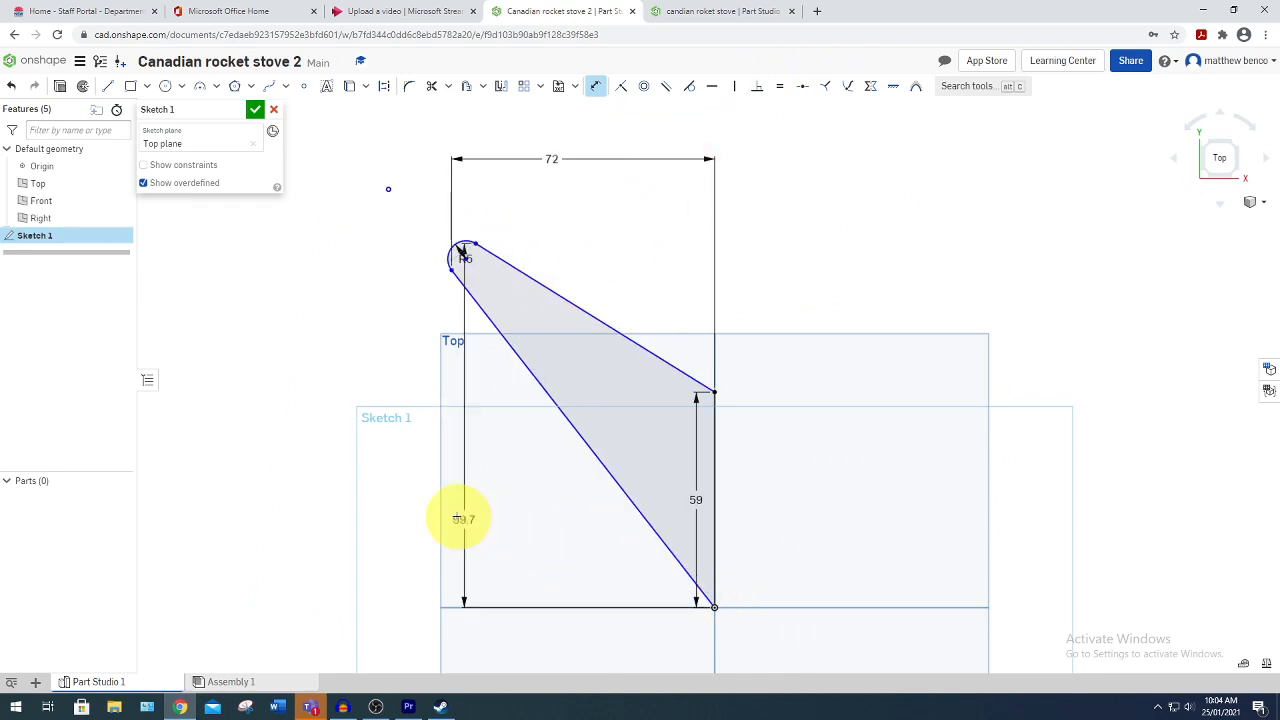
{"action": "left_click", "coordinate": [346, 391]}
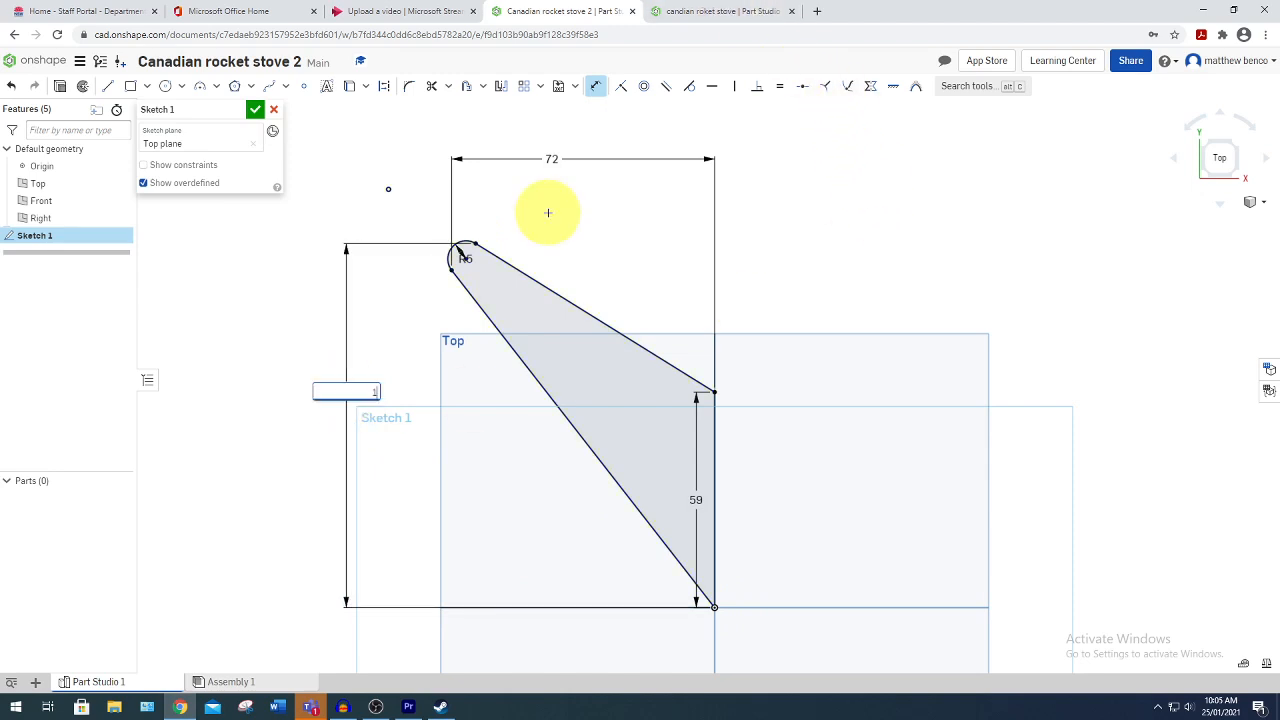
{"action": "key", "text": "Return"}
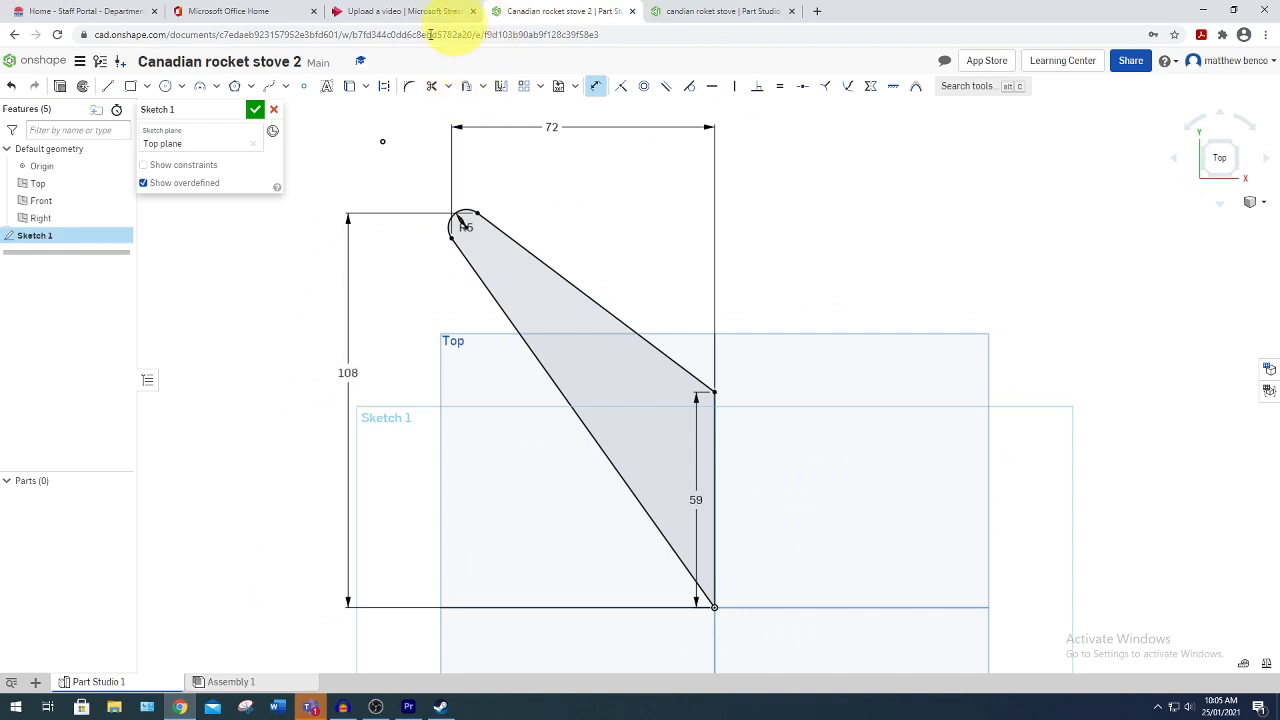
Add a 6.5 mm diameter circle centred 15 mm left of and 15 mm below the vertical side's upper end, and finish the sketch.
{"action": "left_click", "coordinate": [165, 88]}
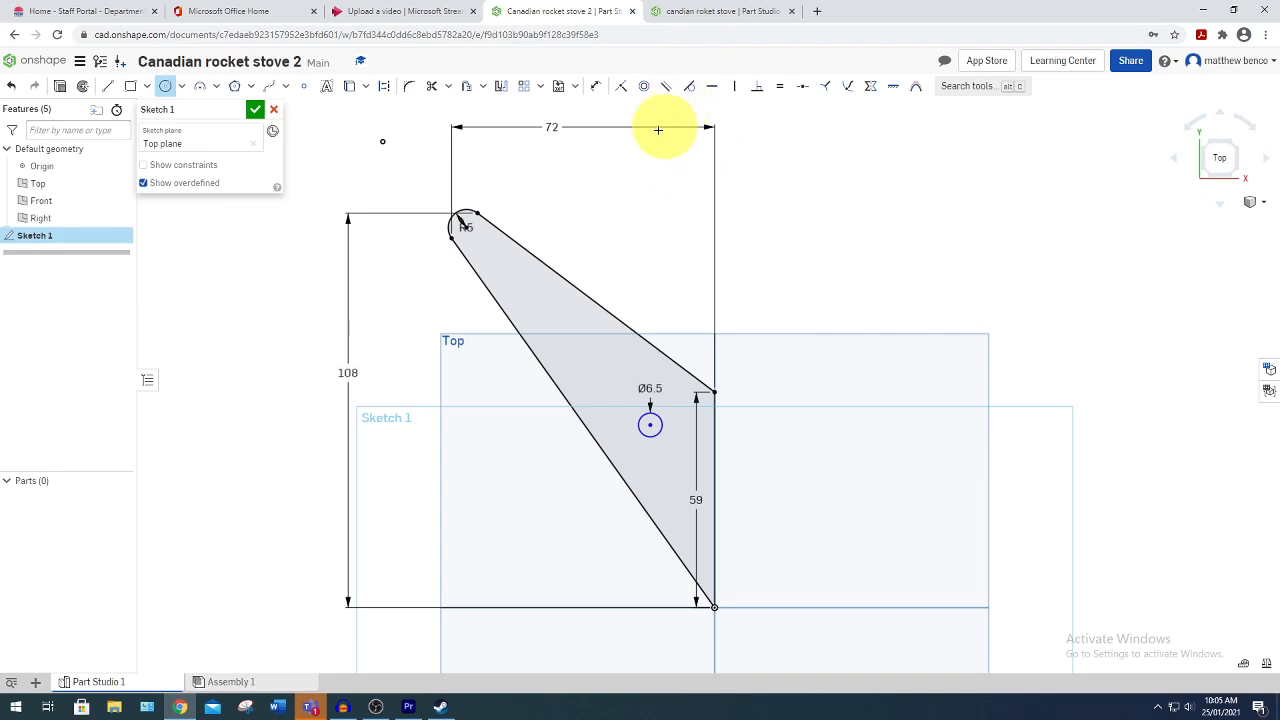
{"action": "left_click", "coordinate": [597, 88]}
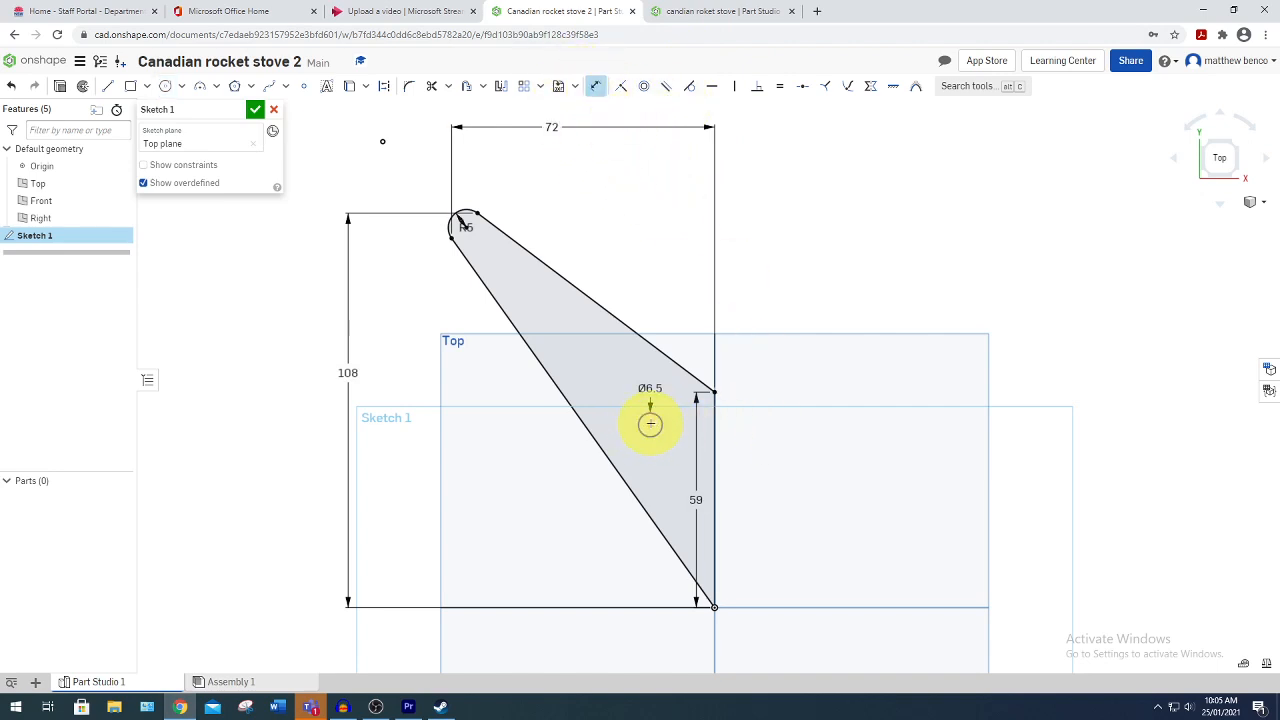
{"action": "left_click", "coordinate": [713, 392]}
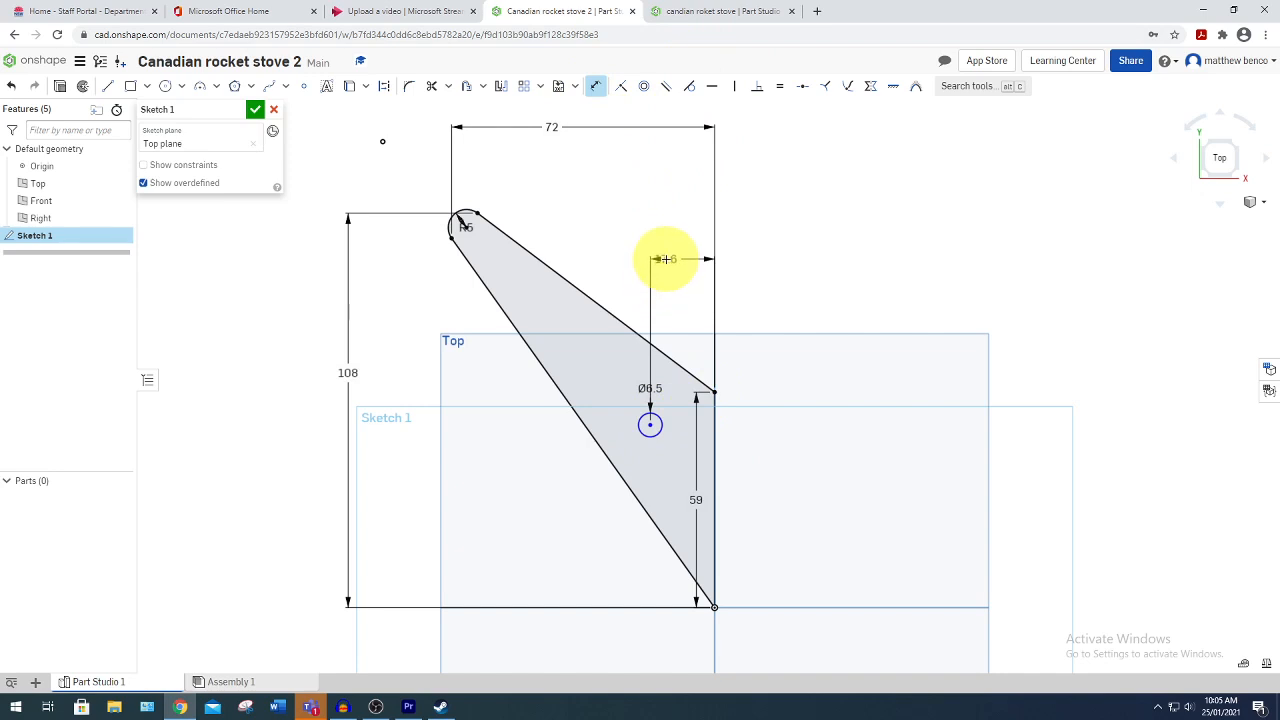
{"action": "left_click", "coordinate": [667, 259]}
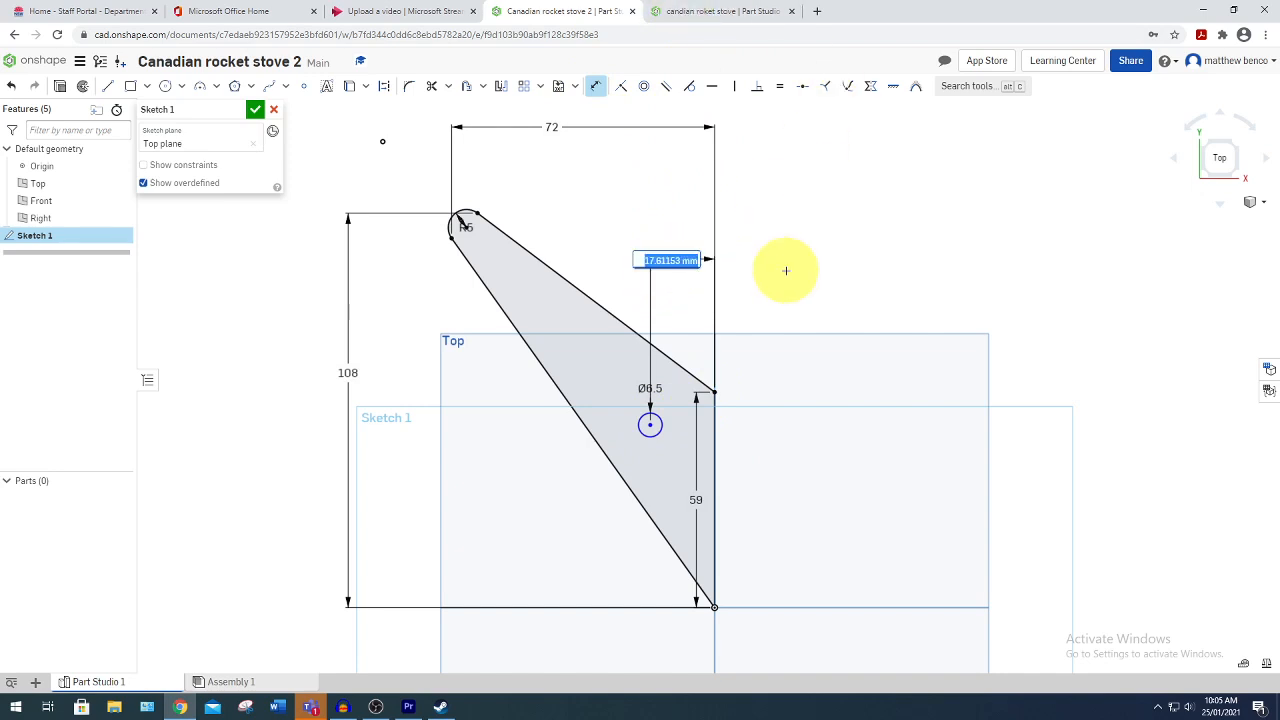
{"action": "key", "text": "Return"}
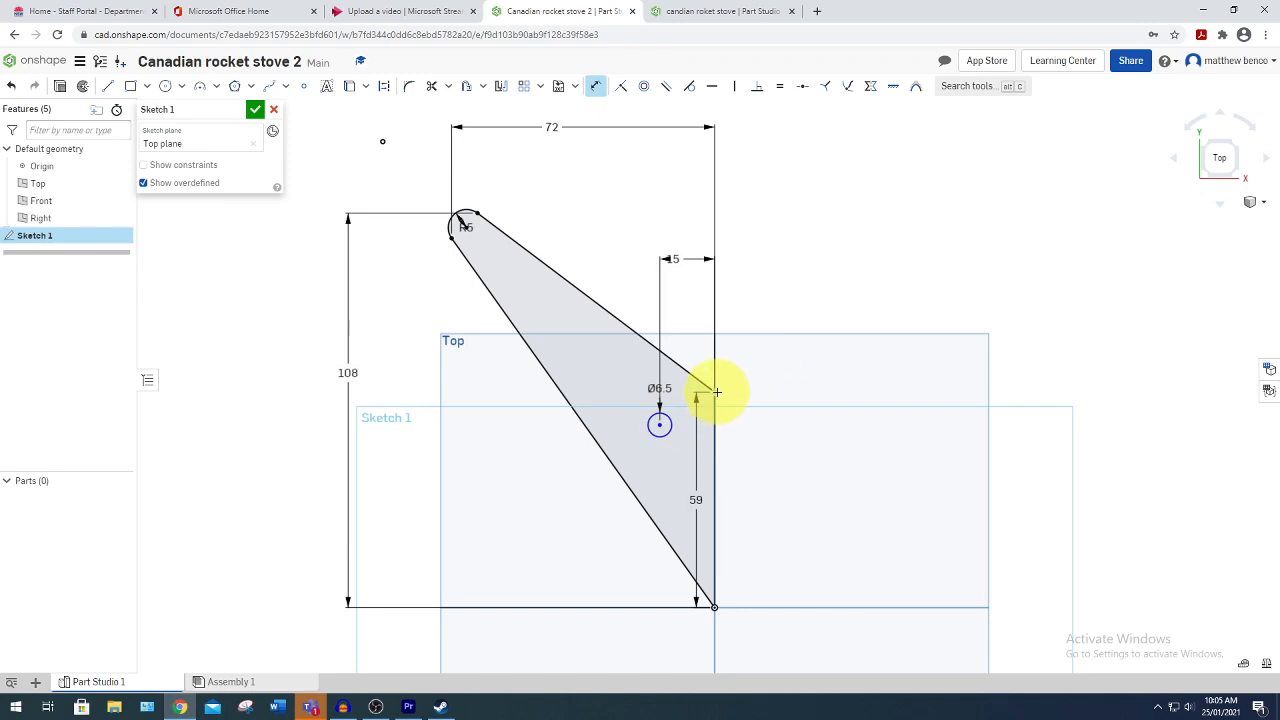
{"action": "left_click", "coordinate": [820, 416]}
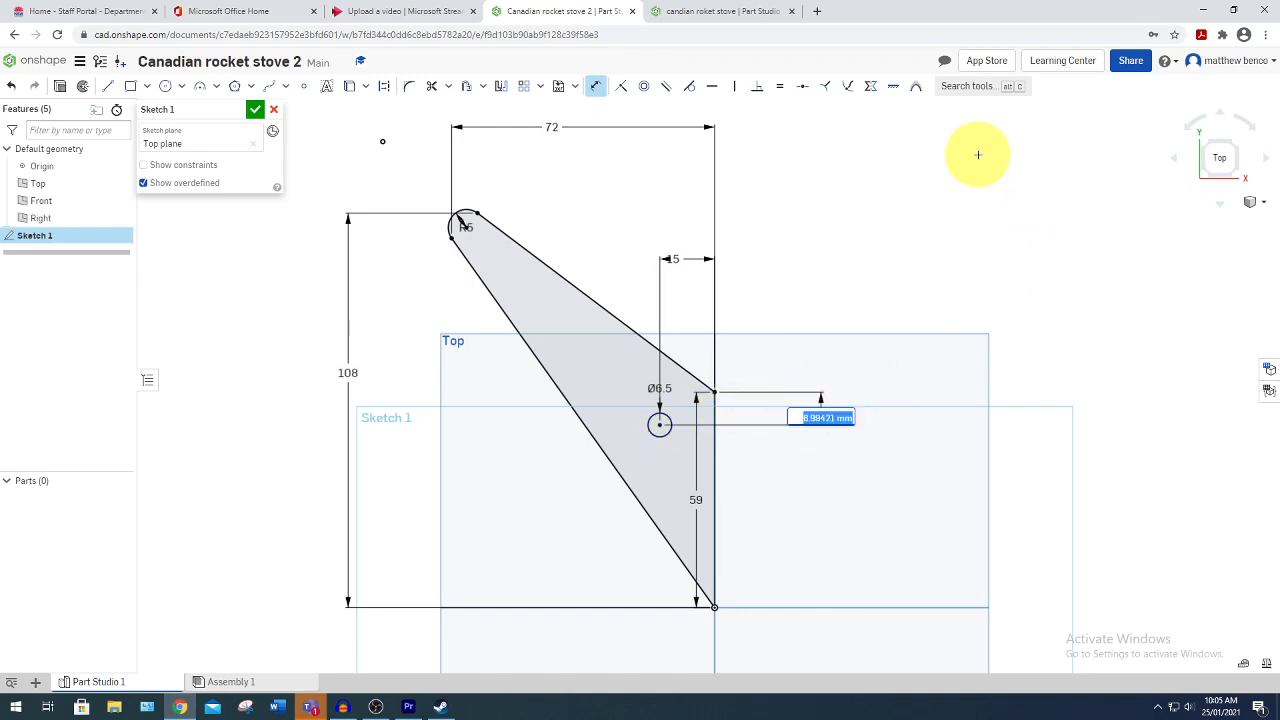
{"action": "key", "text": "Return"}
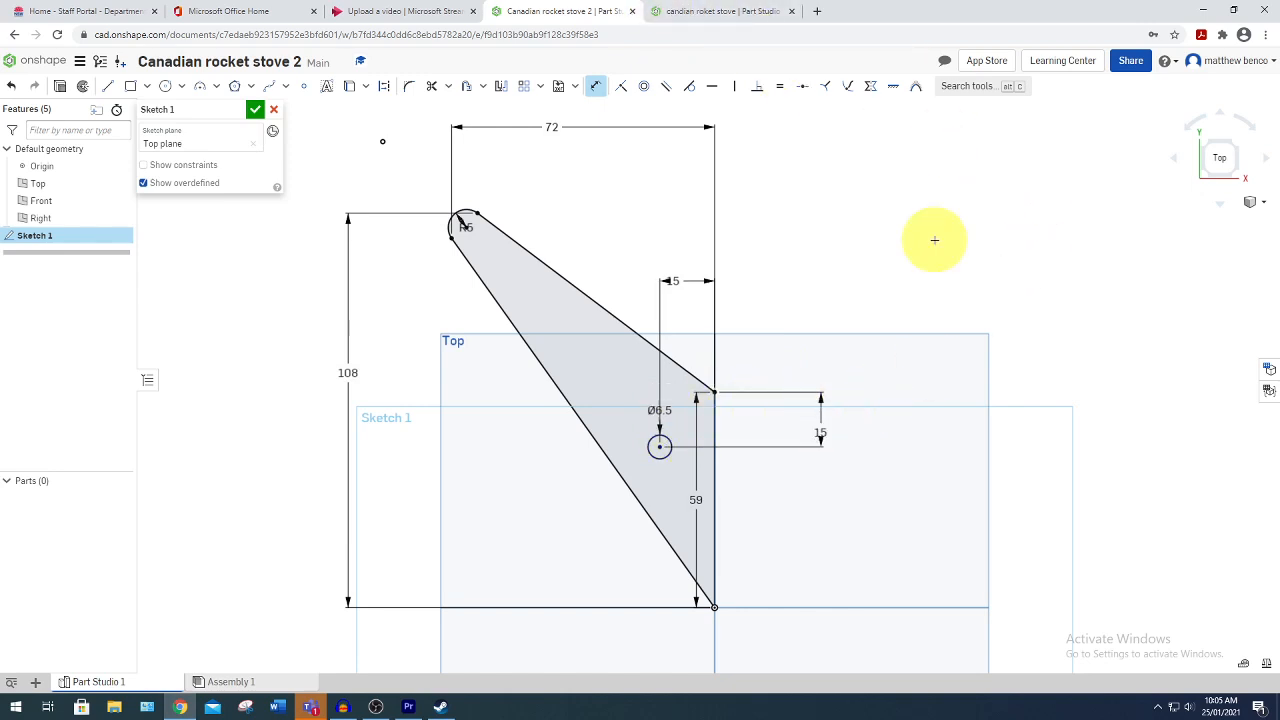
{"action": "left_click", "coordinate": [255, 111]}
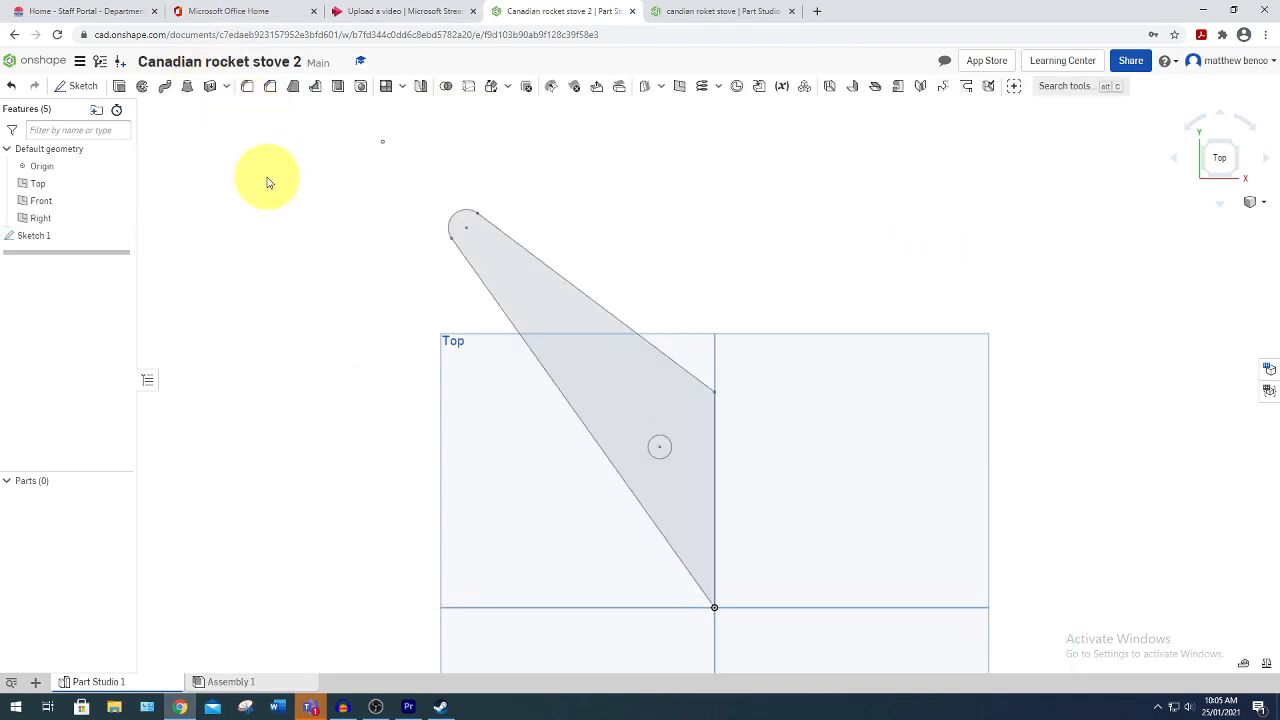
Extrude the profile region around the circle as a new blind solid, leaving the hole open.
{"action": "left_click", "coordinate": [120, 90]}
{"action": "left_click", "coordinate": [528, 271]}
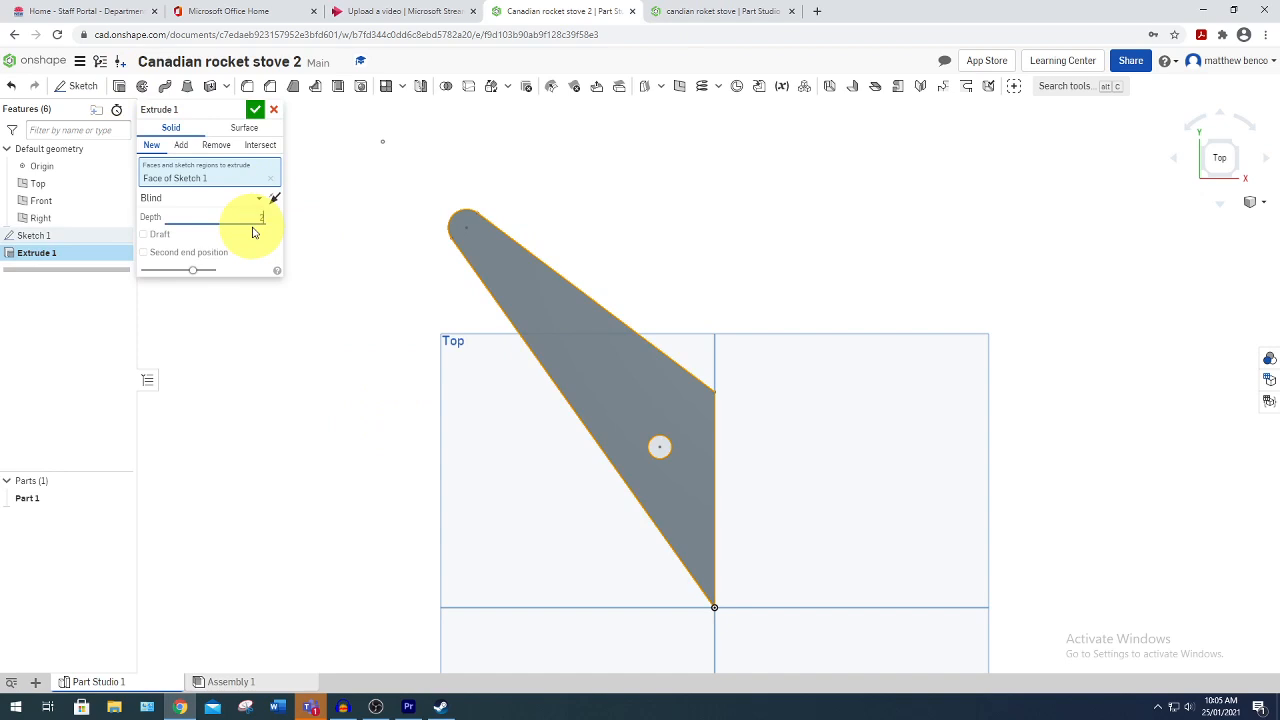
{"action": "left_click", "coordinate": [255, 109]}
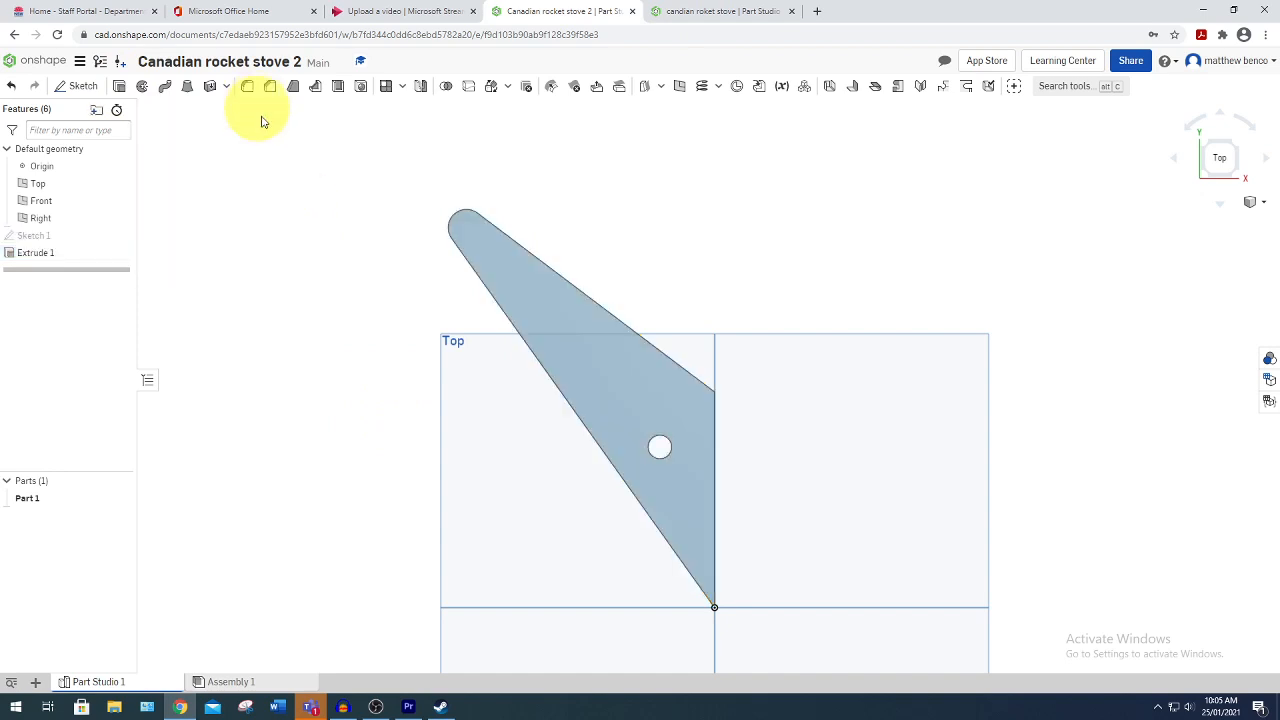
Start a sheet metal model that converts the extruded part.
{"action": "right_click_drag", "start_coordinate": [610, 520], "coordinate": [612, 578]}
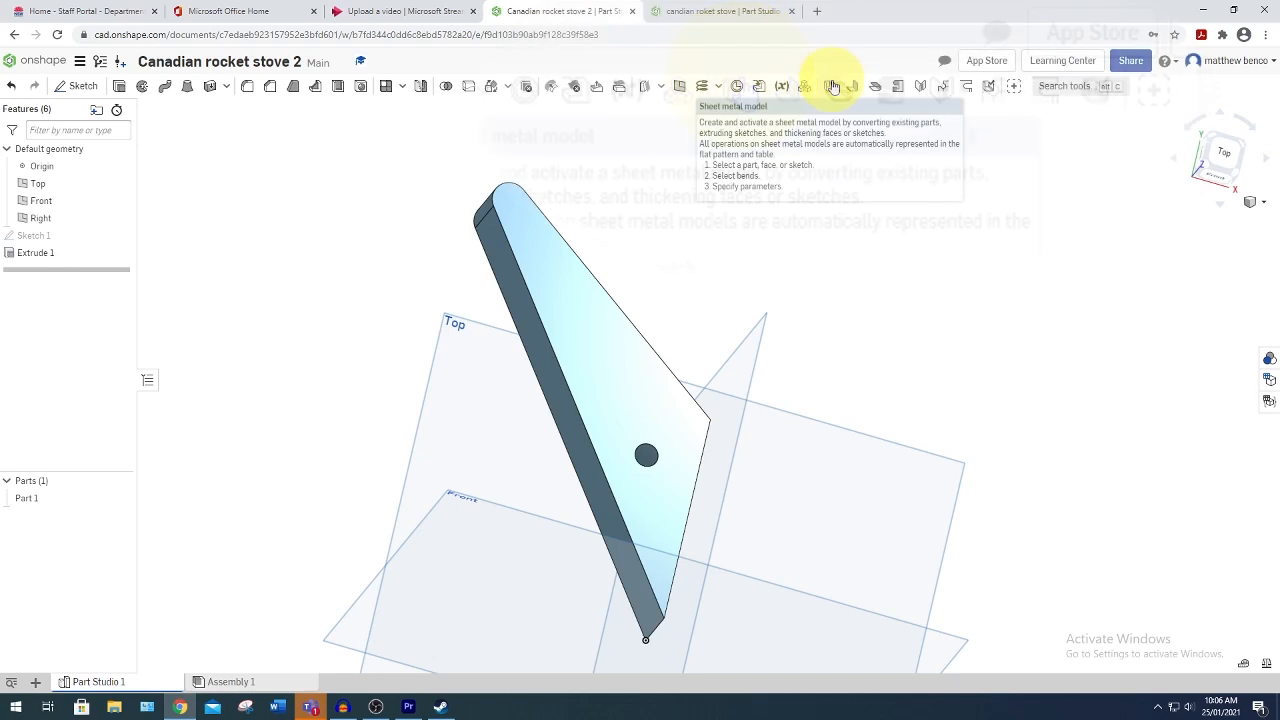
{"action": "left_click", "coordinate": [833, 87]}
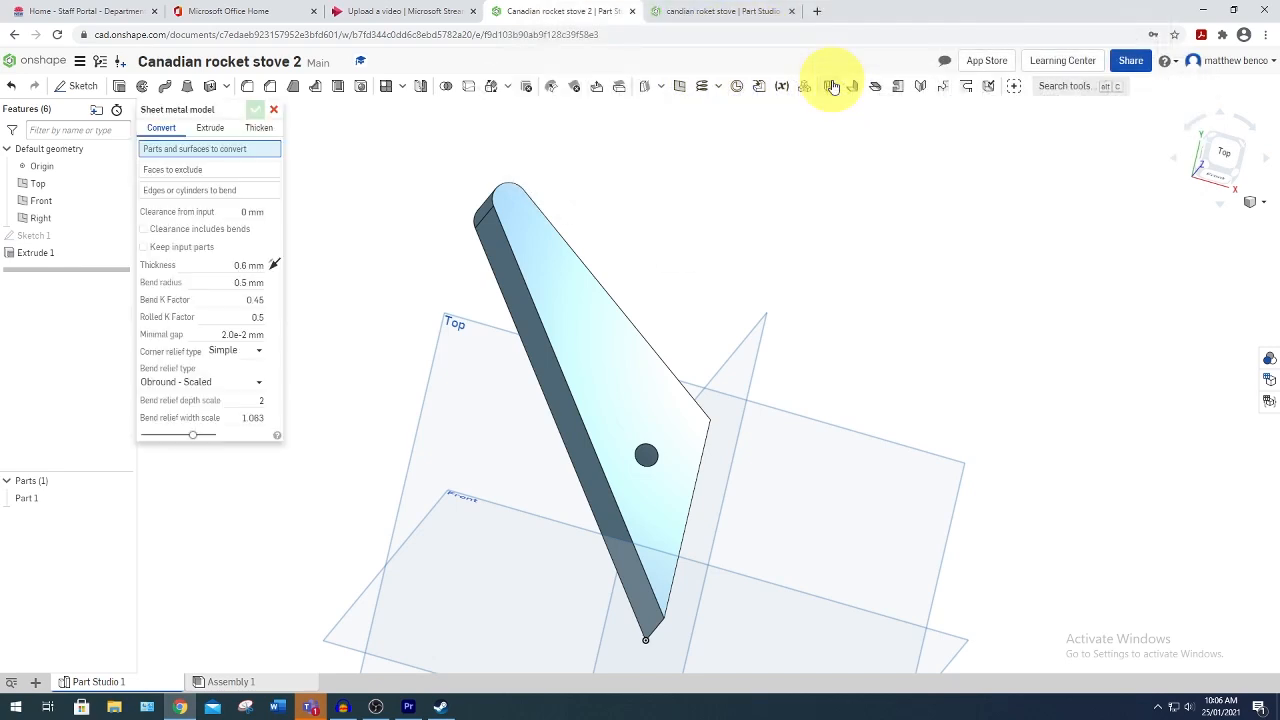
{"action": "left_click", "coordinate": [606, 360]}
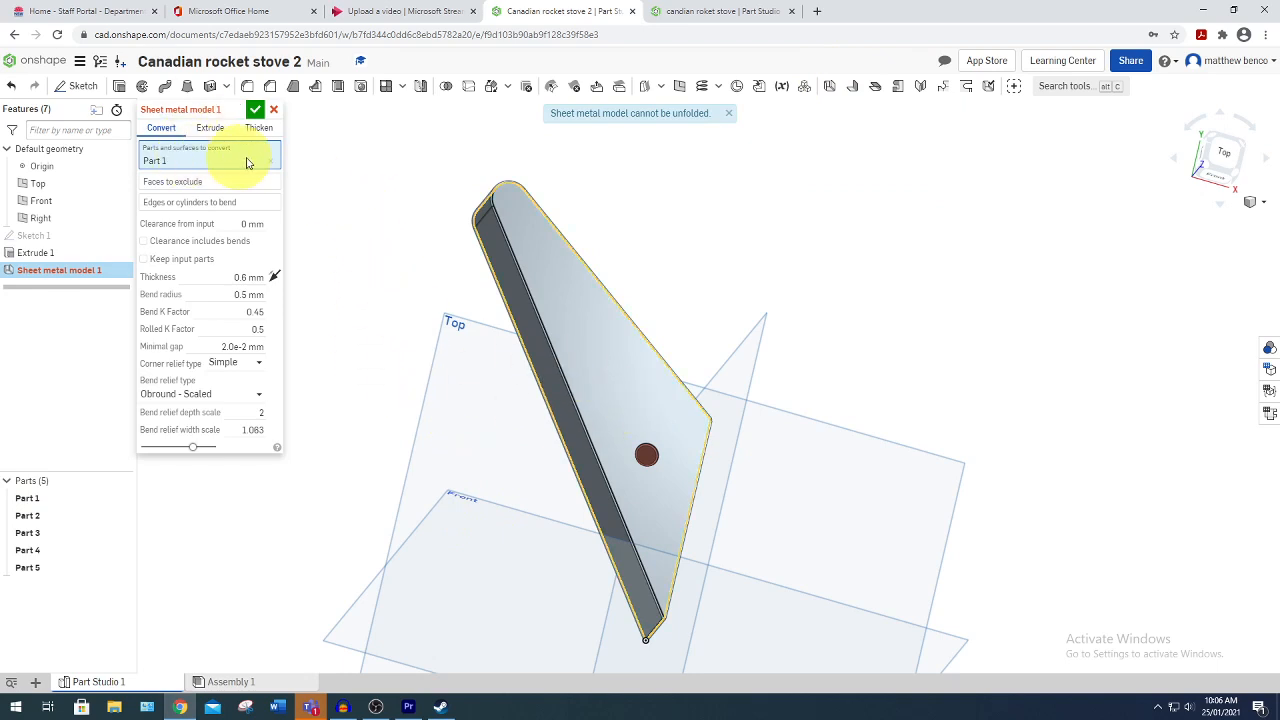
Exclude the bracket's long slanted side, rounded tip, opposite slanted side and circular hole faces from the sheet metal conversion.
{"action": "left_click", "coordinate": [215, 190]}
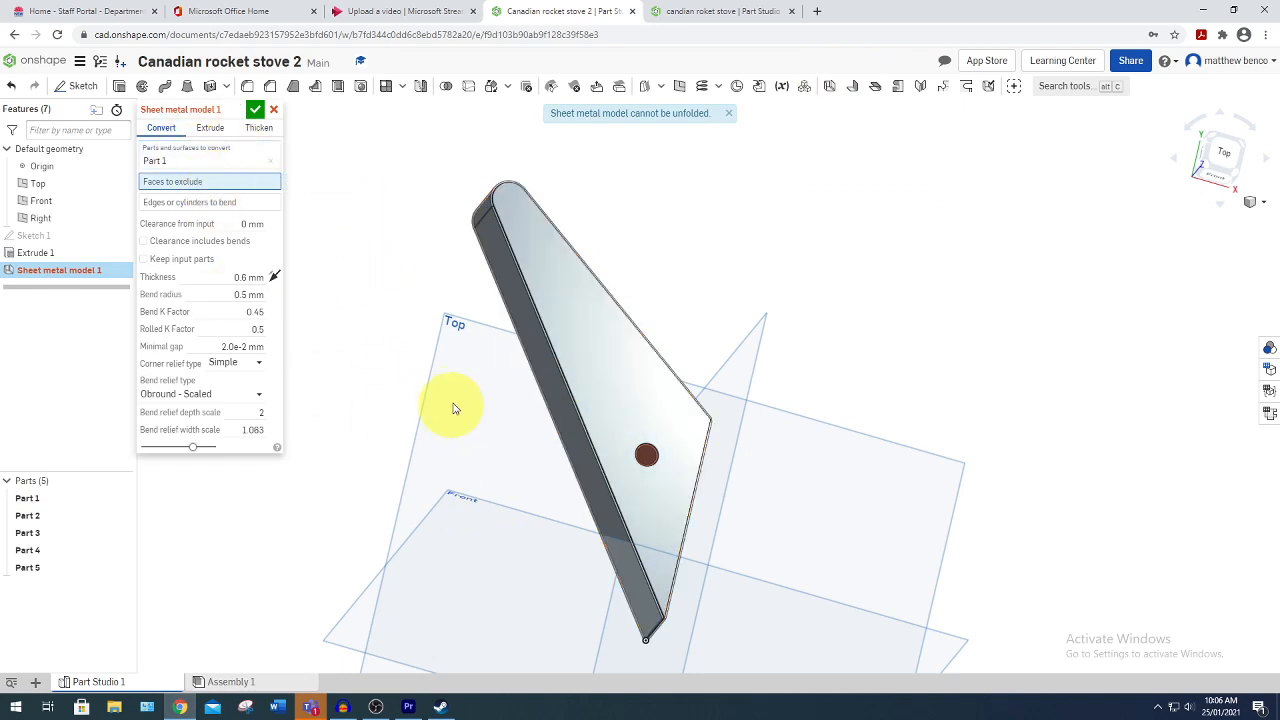
{"action": "mouse_move", "coordinate": [449, 403]}
{"action": "right_mouse_down"}
{"action": "mouse_move", "coordinate": [431, 394]}
{"action": "mouse_move", "coordinate": [473, 407]}
{"action": "right_mouse_up"}
{"action": "left_click", "coordinate": [520, 302]}
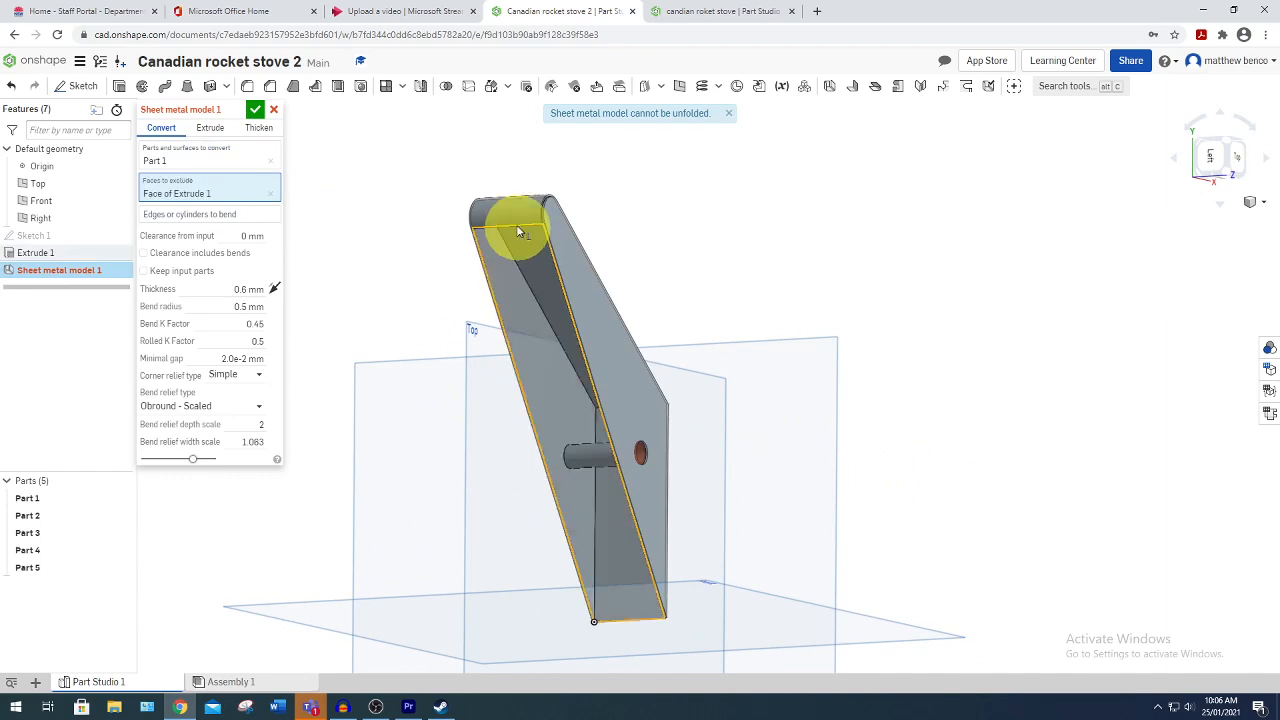
{"action": "left_click", "coordinate": [514, 214]}
{"action": "right_click_drag", "start_coordinate": [516, 220], "coordinate": [531, 443]}
{"action": "left_click", "coordinate": [543, 323]}
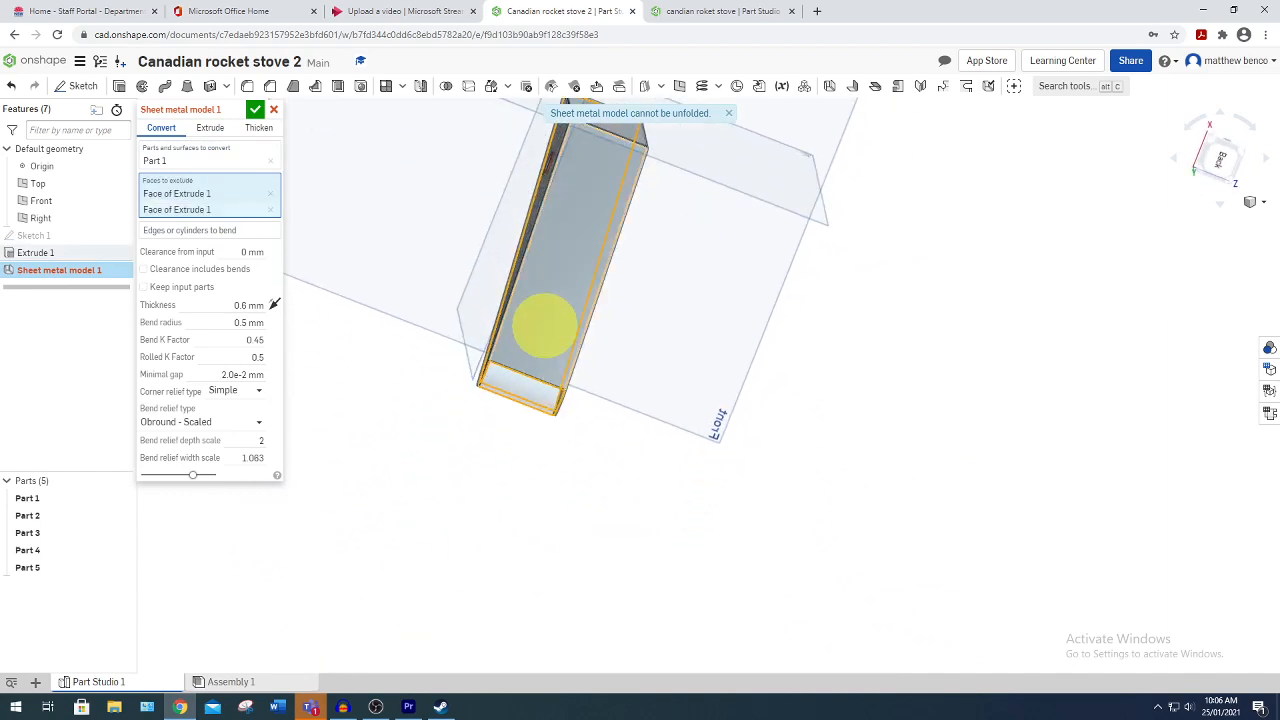
{"action": "right_click_drag", "start_coordinate": [838, 288], "coordinate": [749, 243]}
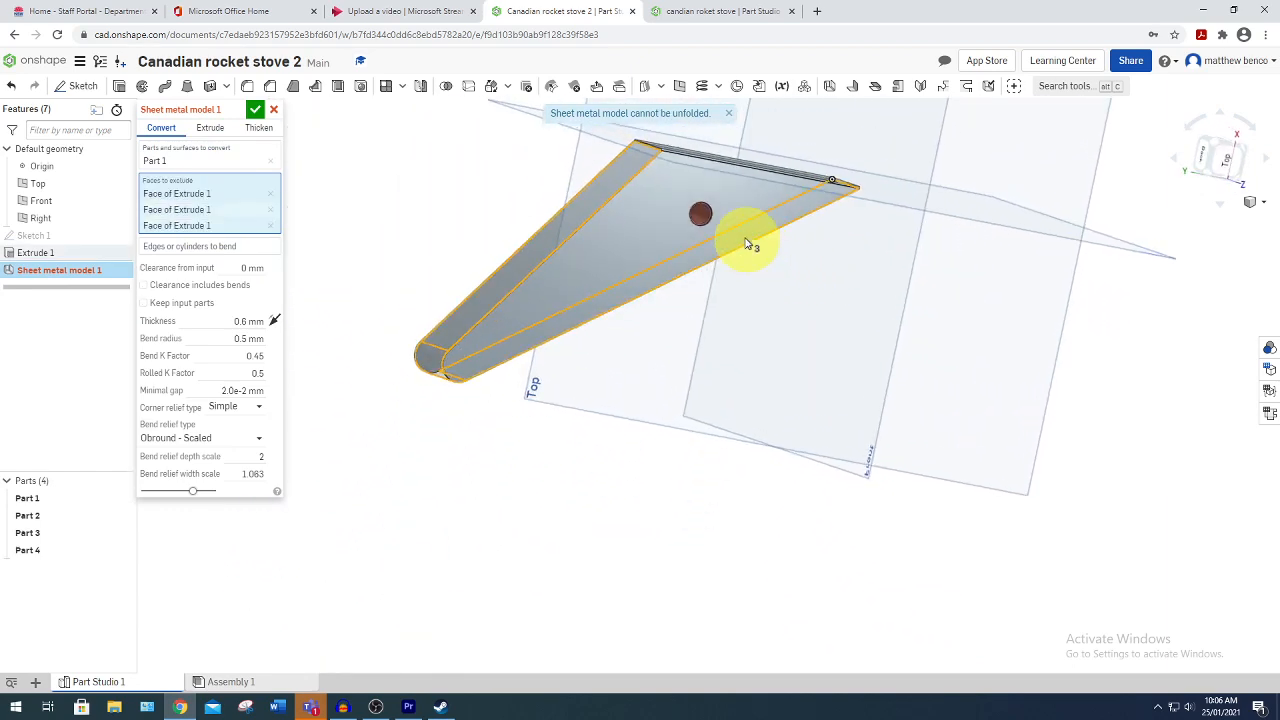
{"action": "left_click", "coordinate": [700, 210]}
{"action": "right_click_drag", "start_coordinate": [829, 505], "coordinate": [742, 191]}
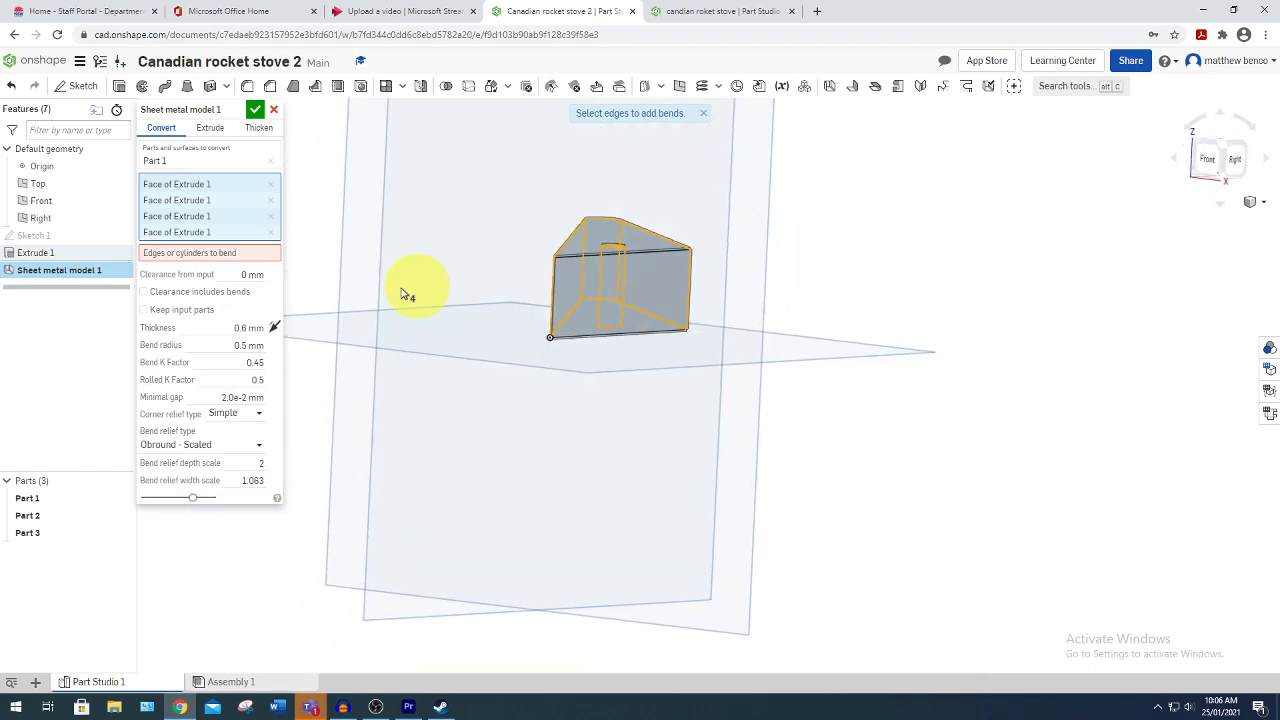
Add bends along the two long edges where the remaining side wall meets the two flat bracket faces.
{"action": "left_click", "coordinate": [232, 256]}
{"action": "scroll", "coordinate": [663, 229], "scroll_direction": "up", "scroll_amount": 8}
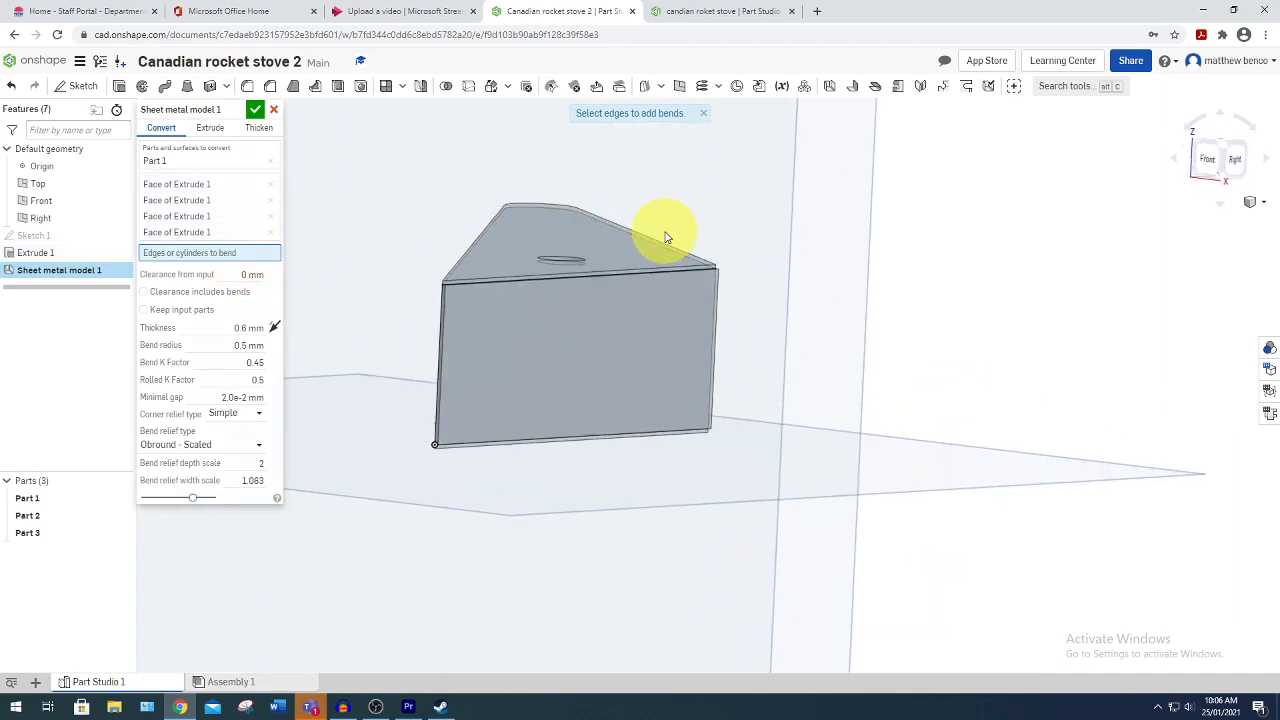
{"action": "right_click_drag", "start_coordinate": [608, 271], "coordinate": [608, 320]}
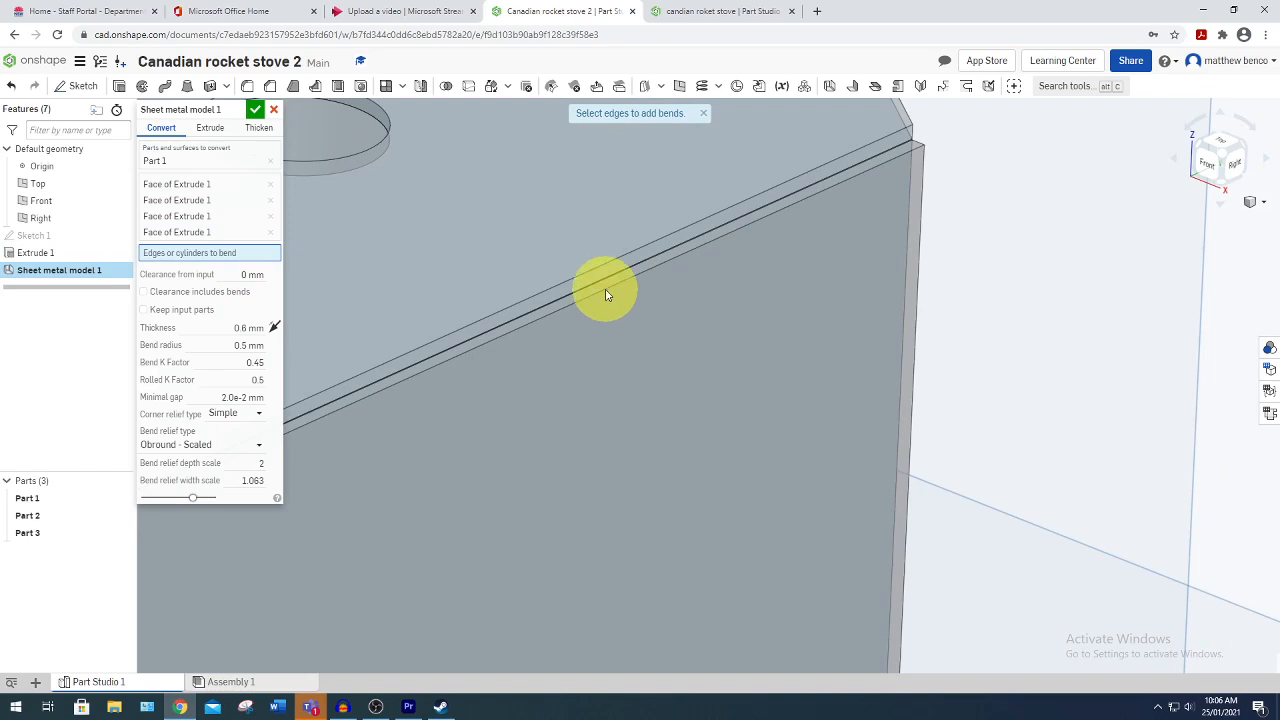
{"action": "left_click", "coordinate": [603, 285]}
{"action": "scroll", "coordinate": [646, 423], "scroll_direction": "down", "scroll_amount": 10}
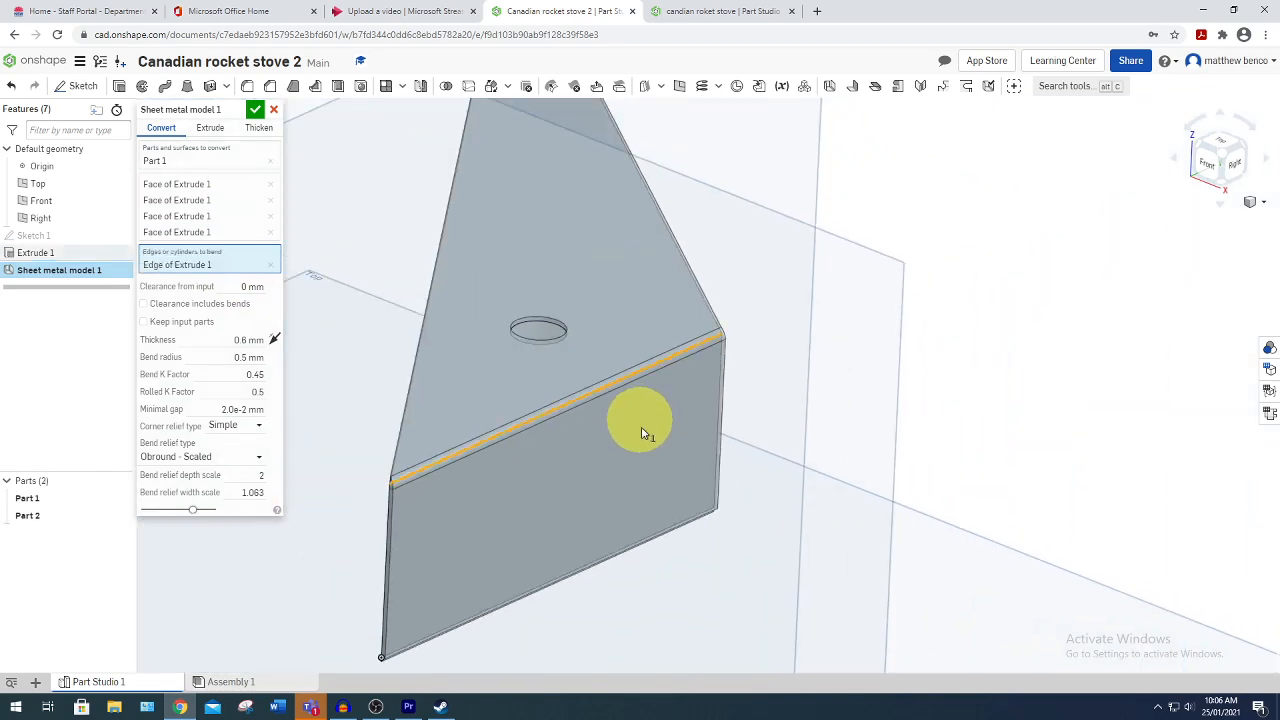
{"action": "right_click_drag", "start_coordinate": [646, 429], "coordinate": [691, 517]}
{"action": "scroll", "coordinate": [691, 517], "scroll_direction": "up", "scroll_amount": 8}
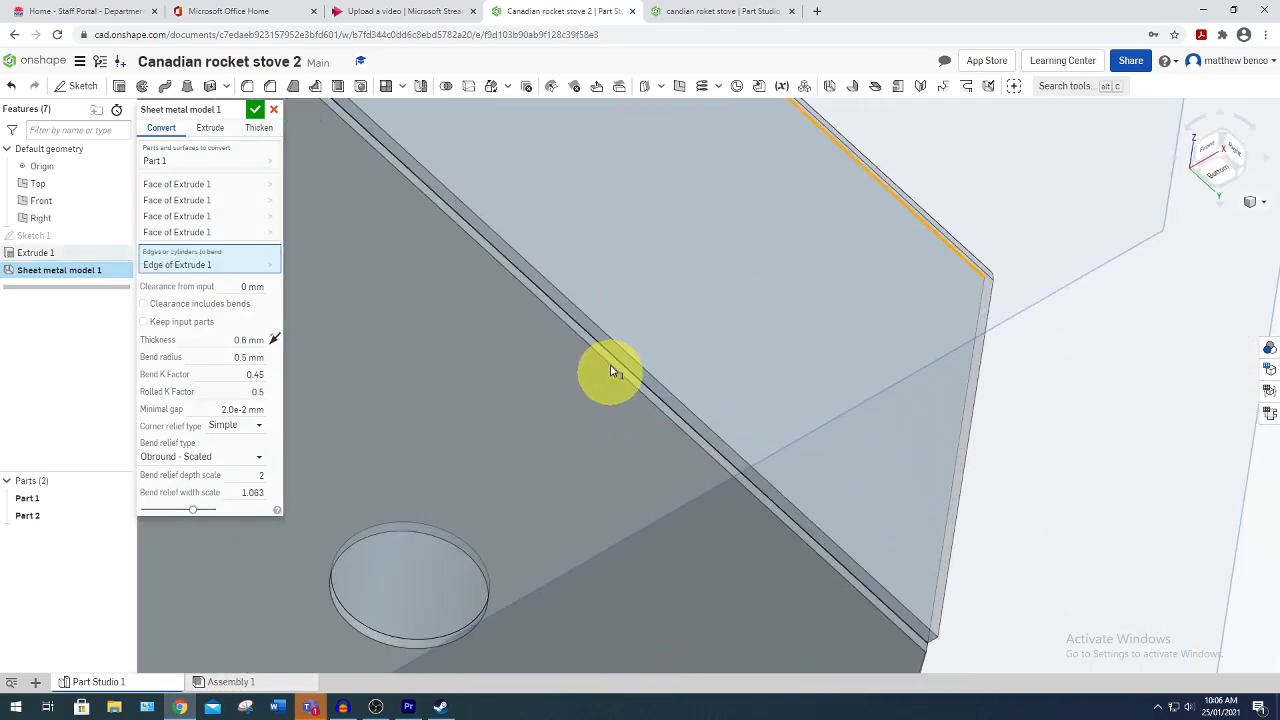
{"action": "left_click", "coordinate": [612, 360]}
{"action": "scroll", "coordinate": [626, 486], "scroll_direction": "down", "scroll_amount": 8}
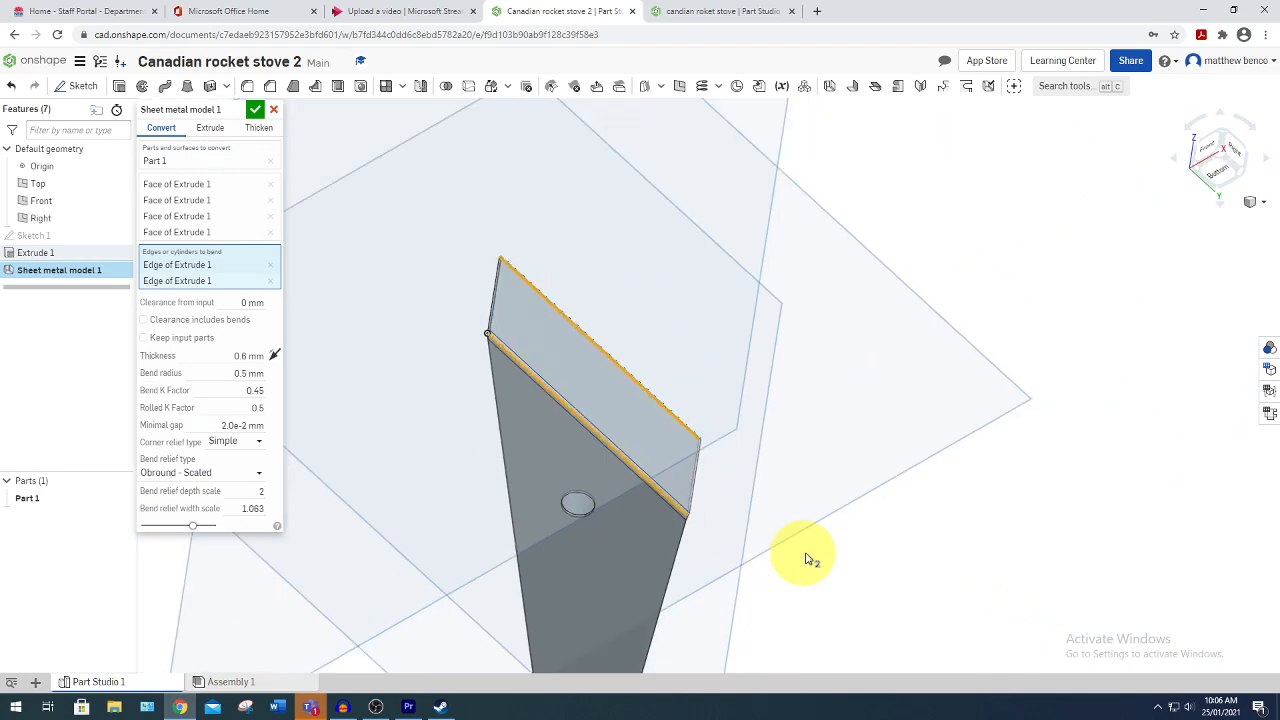
{"action": "right_click_drag", "start_coordinate": [814, 563], "coordinate": [569, 482]}
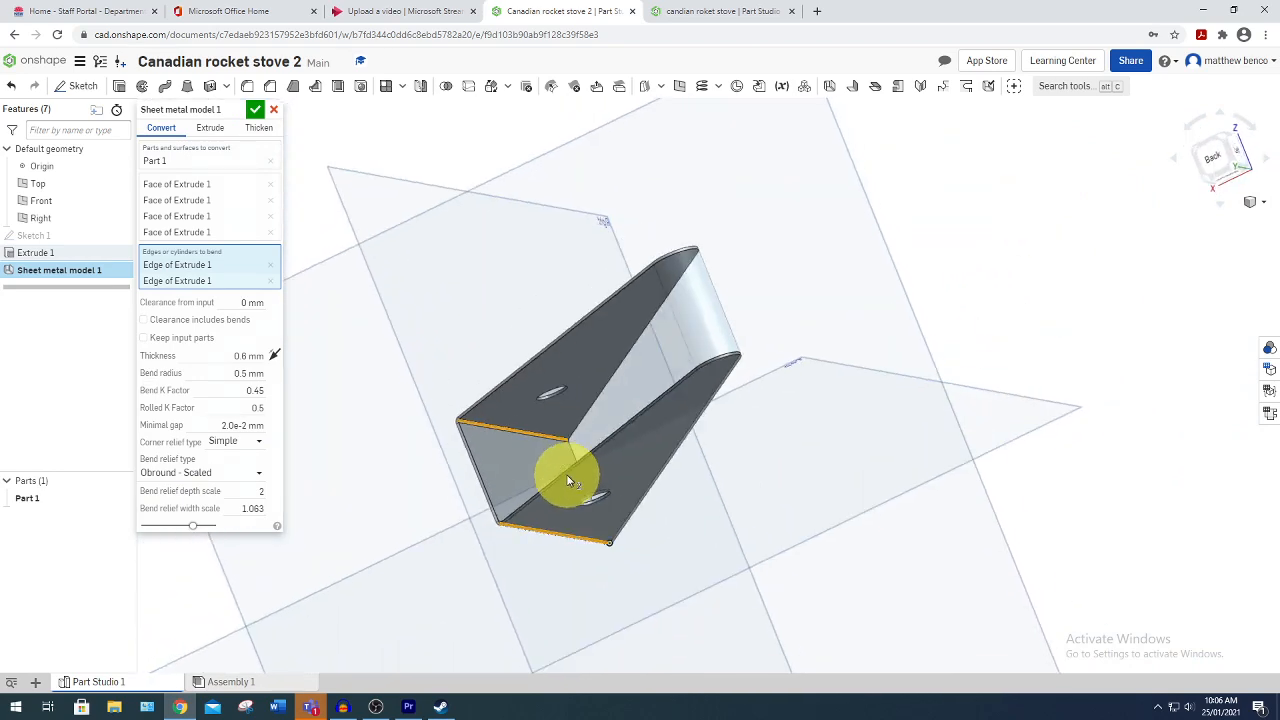
Set the sheet metal thickness to 2 mm and the bend radius to 1 mm, and finish the conversion.
{"action": "left_click", "coordinate": [230, 356]}
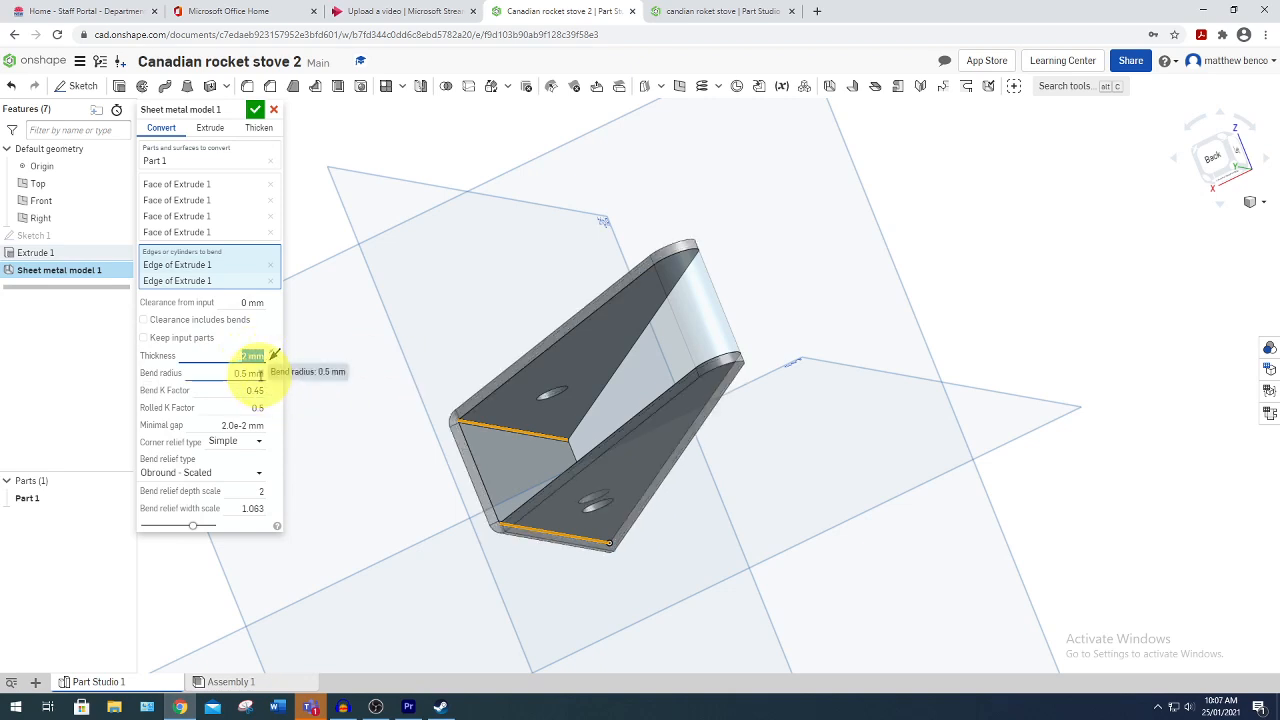
{"action": "left_click", "coordinate": [262, 373]}
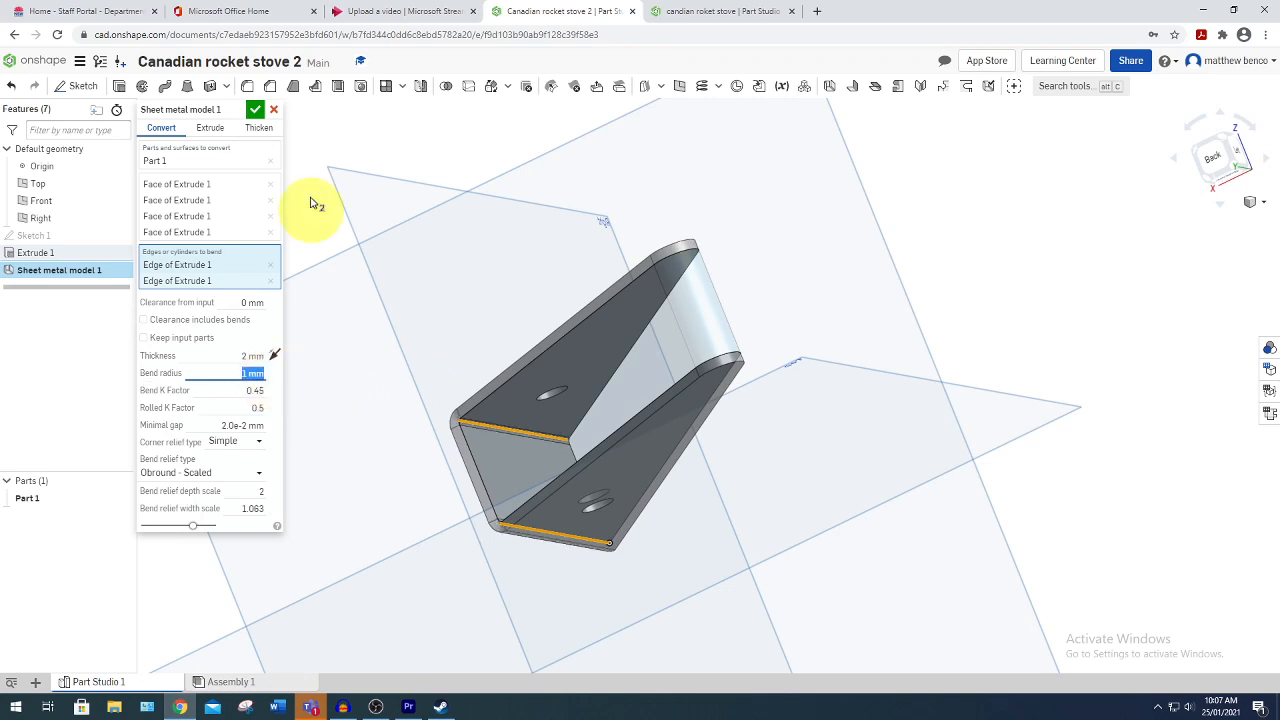
{"action": "left_click", "coordinate": [255, 109]}
{"action": "right_click_drag", "start_coordinate": [540, 530], "coordinate": [369, 566]}
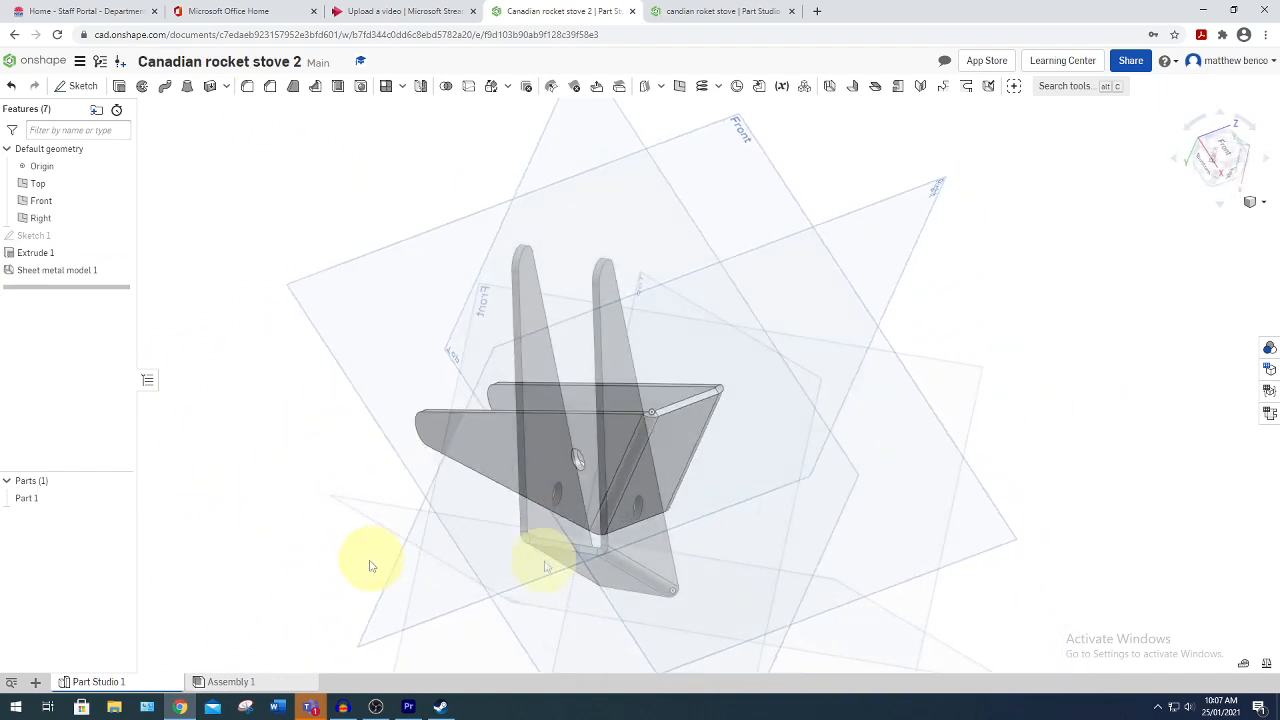
Open the part's properties, name it "leg assembly" and copy that name.
{"action": "right_click", "coordinate": [58, 502]}
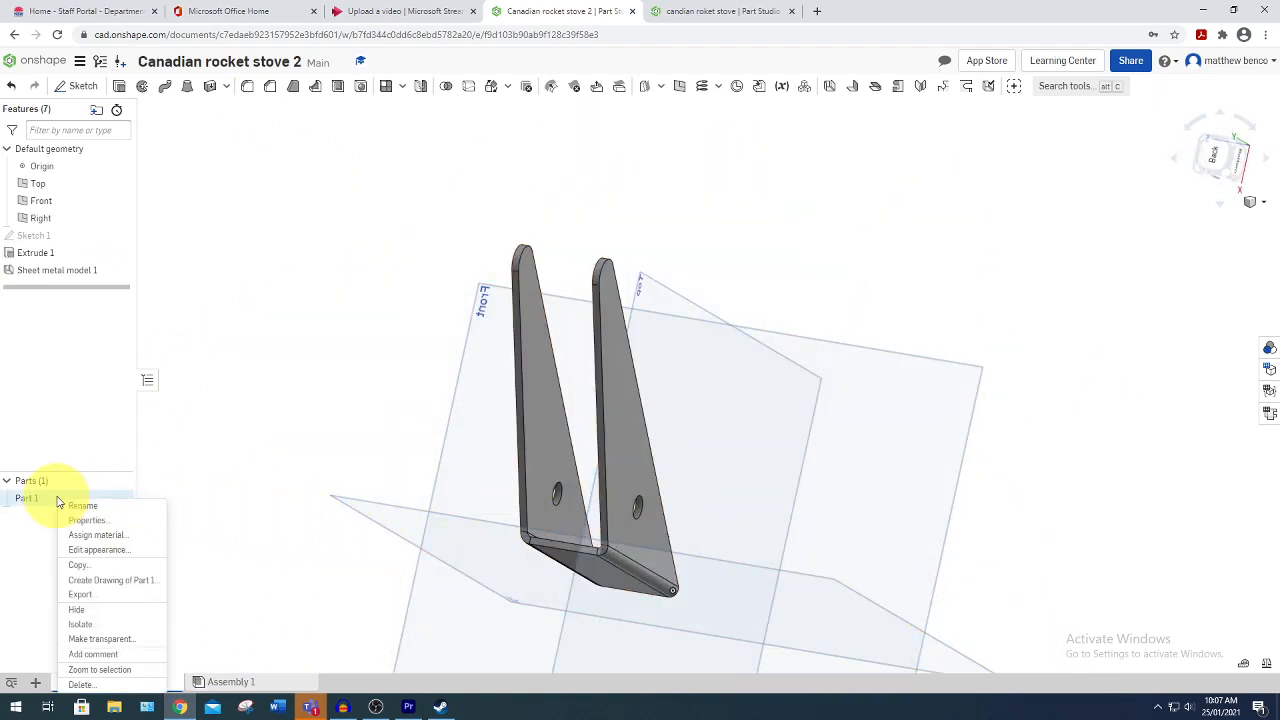
{"action": "left_click", "coordinate": [130, 517]}
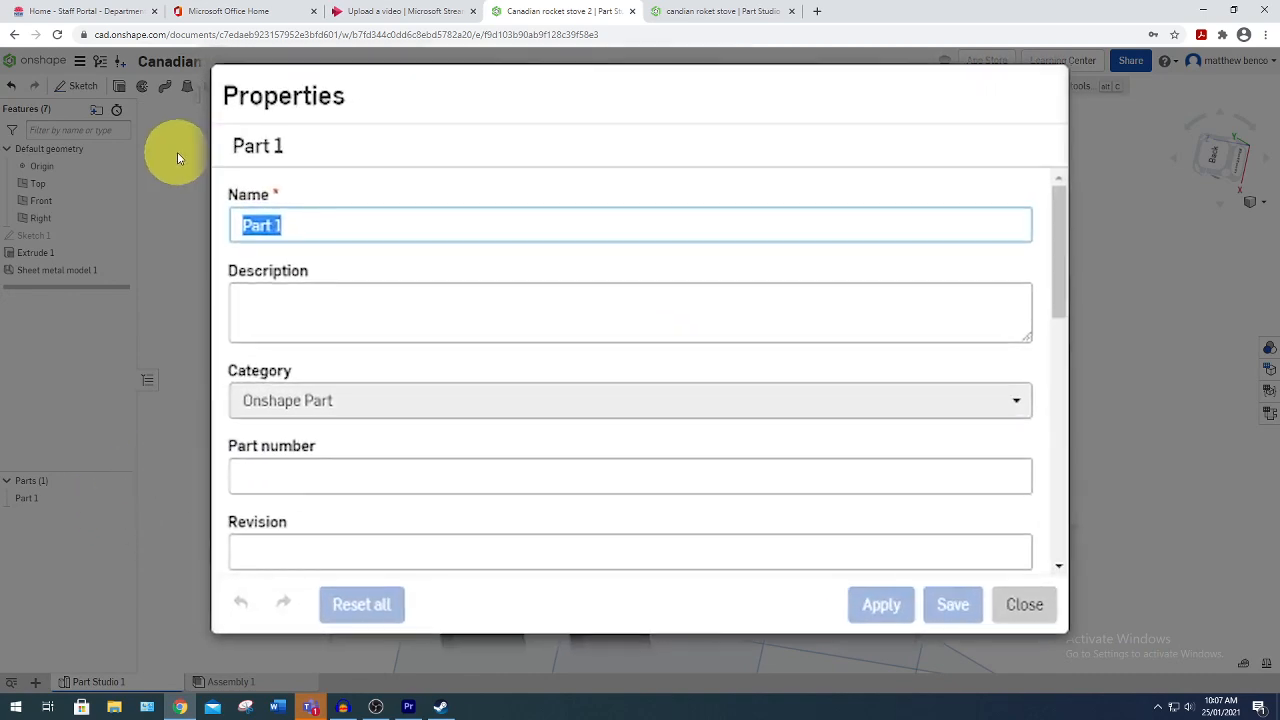
{"action": "type", "text": "leg assembly"}
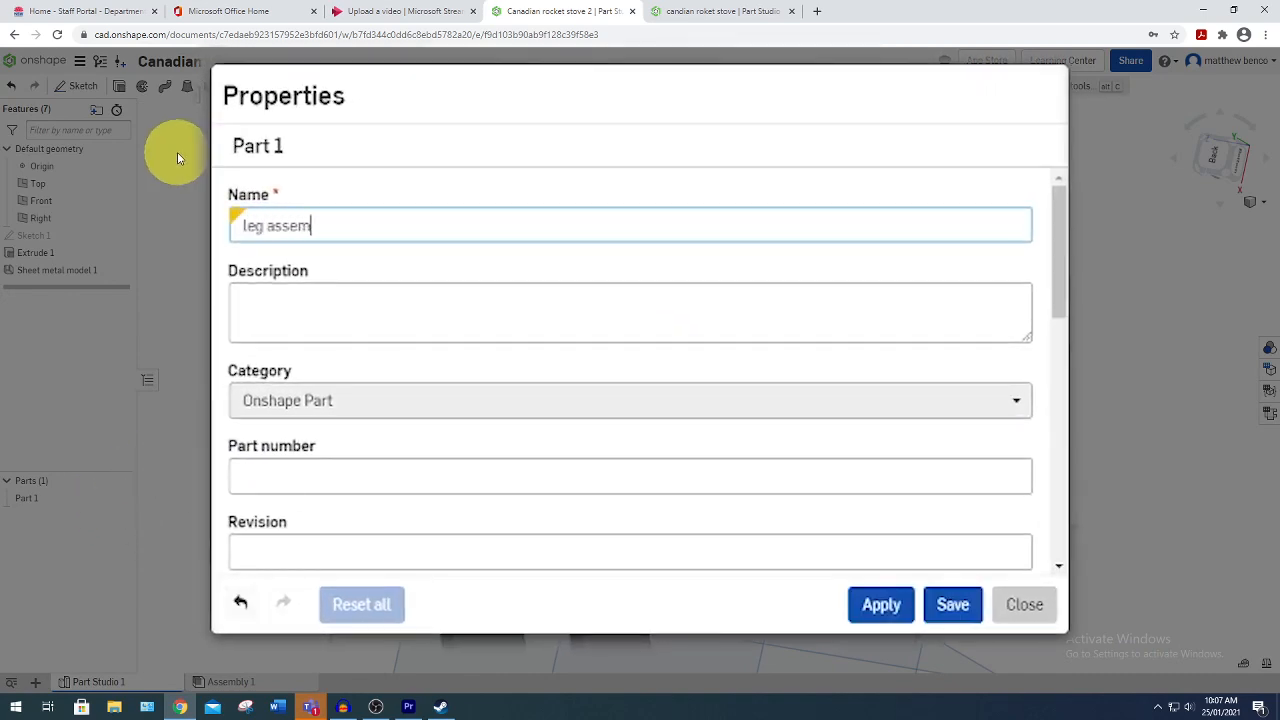
{"action": "key", "text": "ctrl+a"}
{"action": "key", "text": "ctrl+c"}
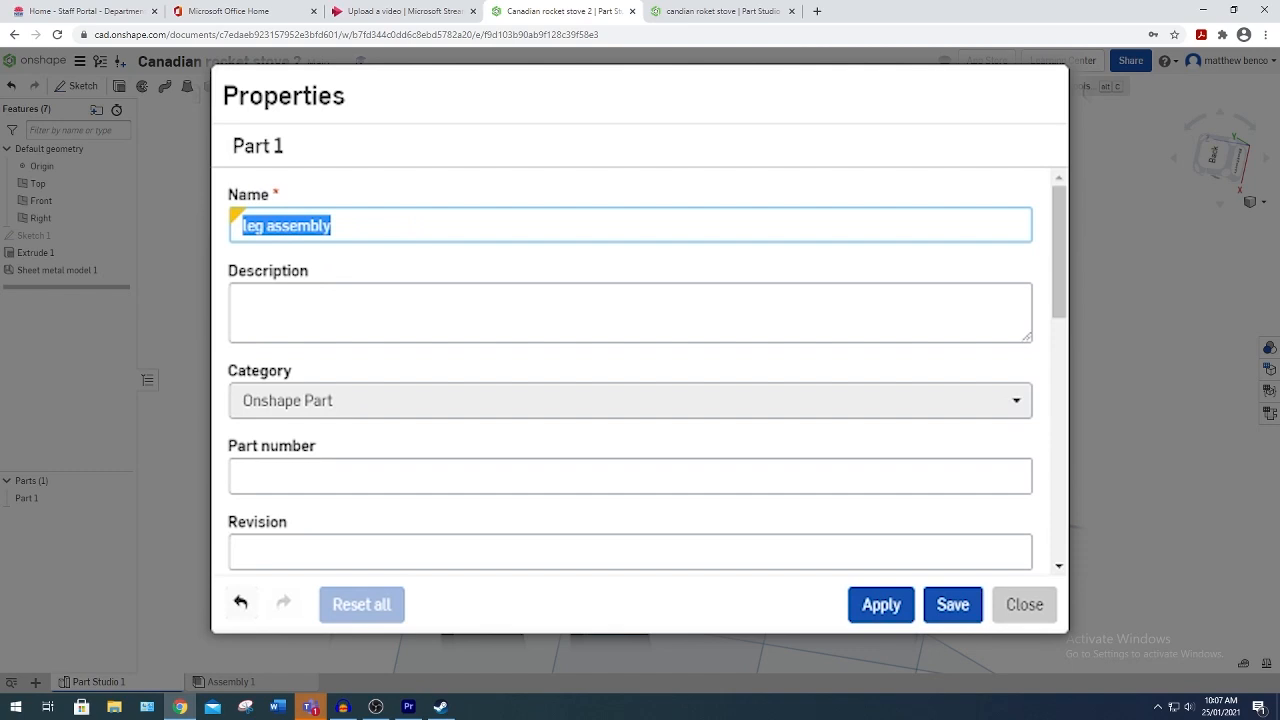
Fill in the description with the copied name and a second line "108x175x2mm check plat", correcting the spelling of "check".
{"action": "left_click", "coordinate": [314, 290]}
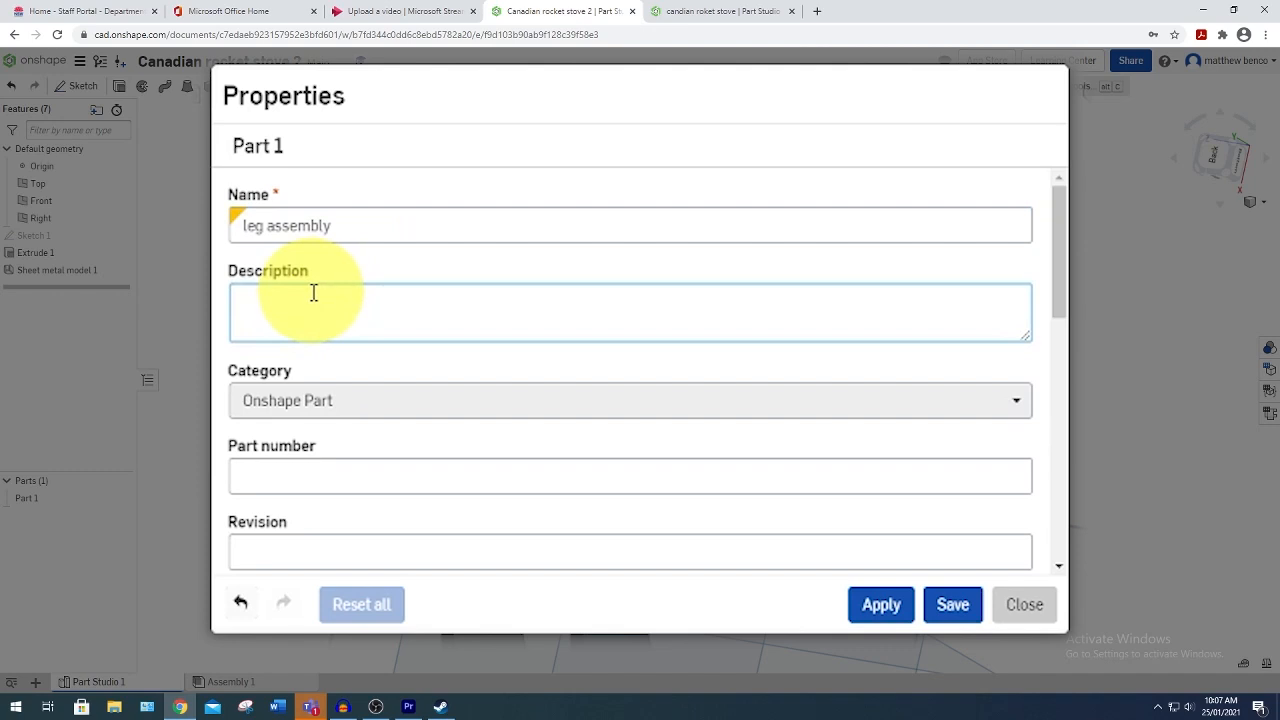
{"action": "key", "text": "ctrl+v"}
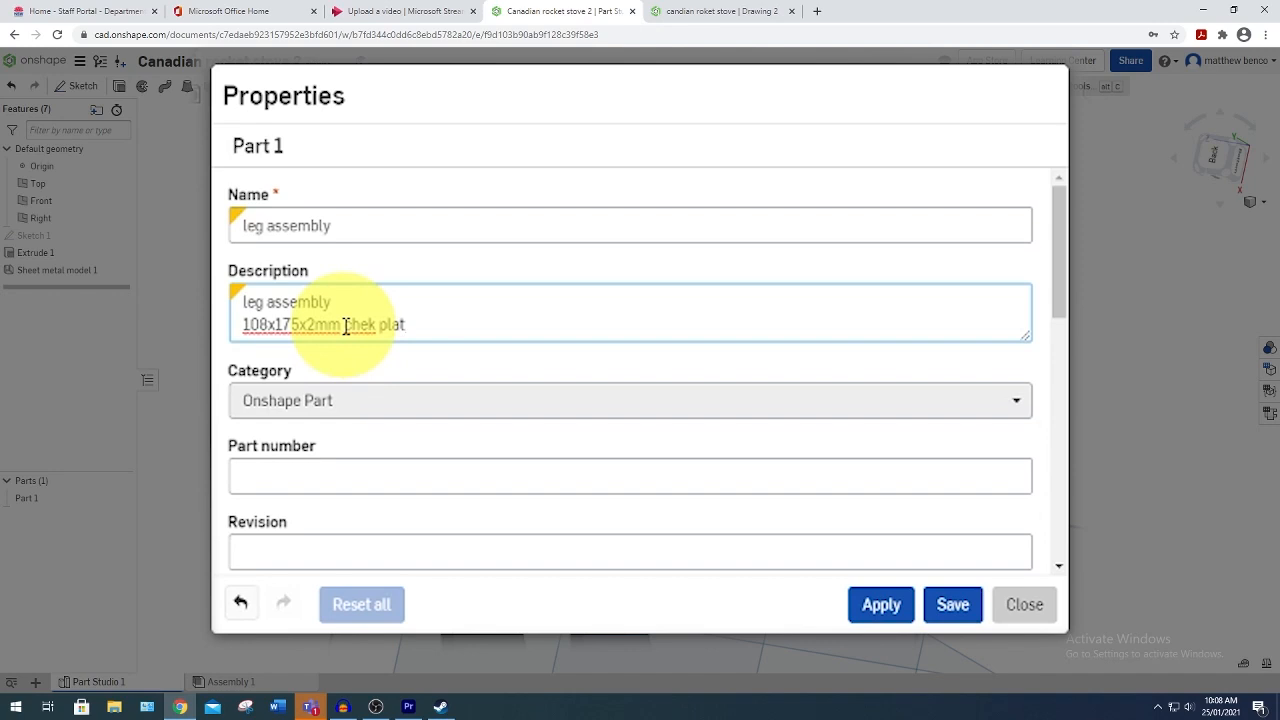
{"action": "right_click", "coordinate": [357, 322]}
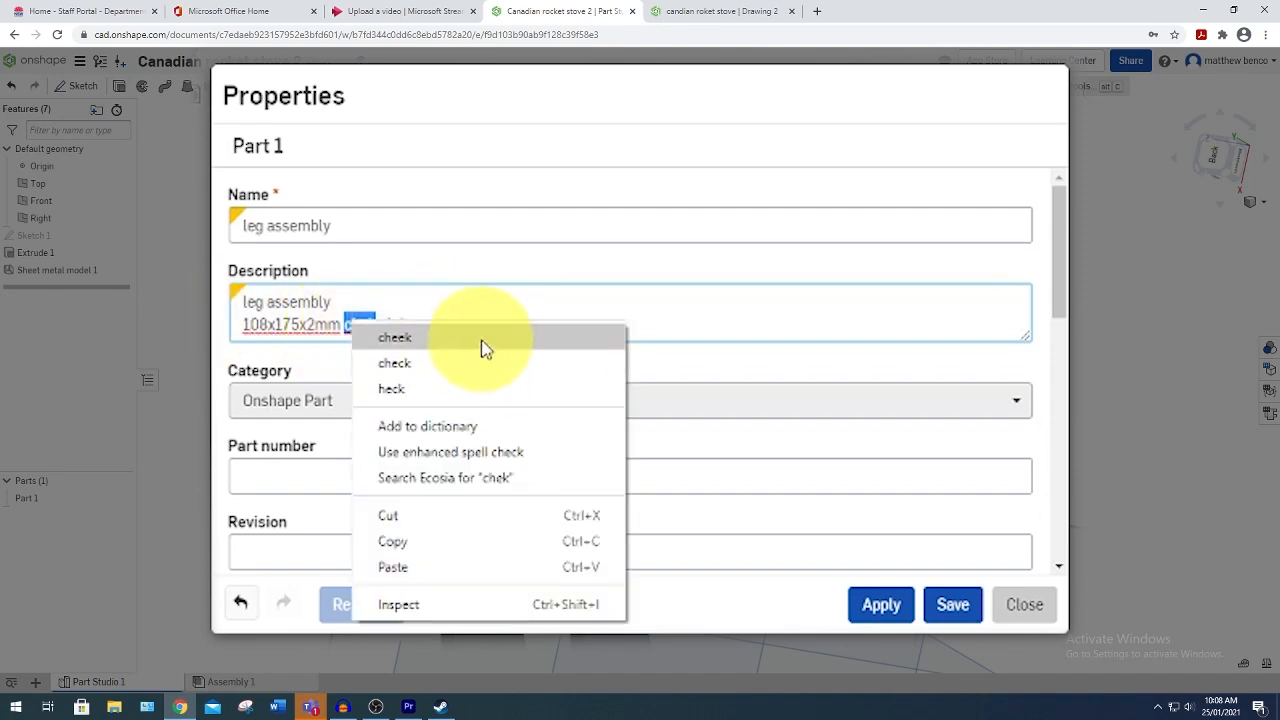
{"action": "left_click", "coordinate": [471, 365]}
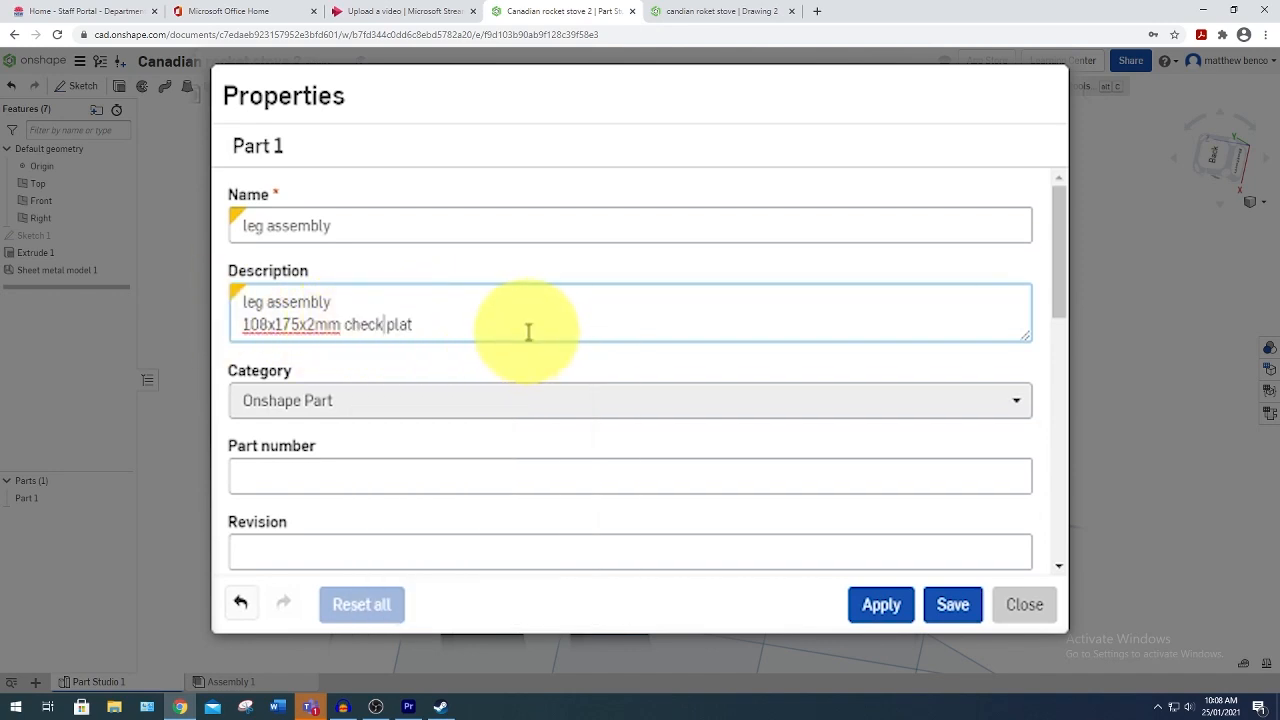
Set the part number to 1 and save the part properties.
{"action": "left_click", "coordinate": [410, 467]}
{"action": "type", "text": "1"}
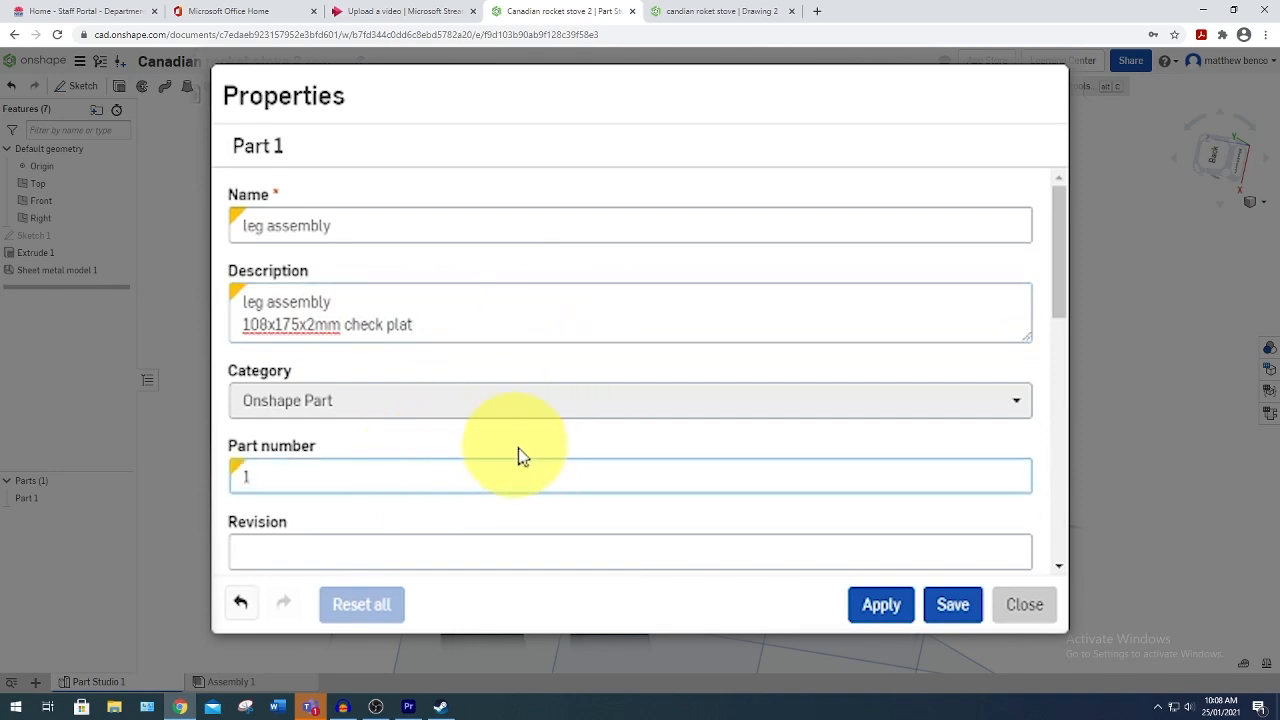
{"action": "left_click", "coordinate": [953, 604]}
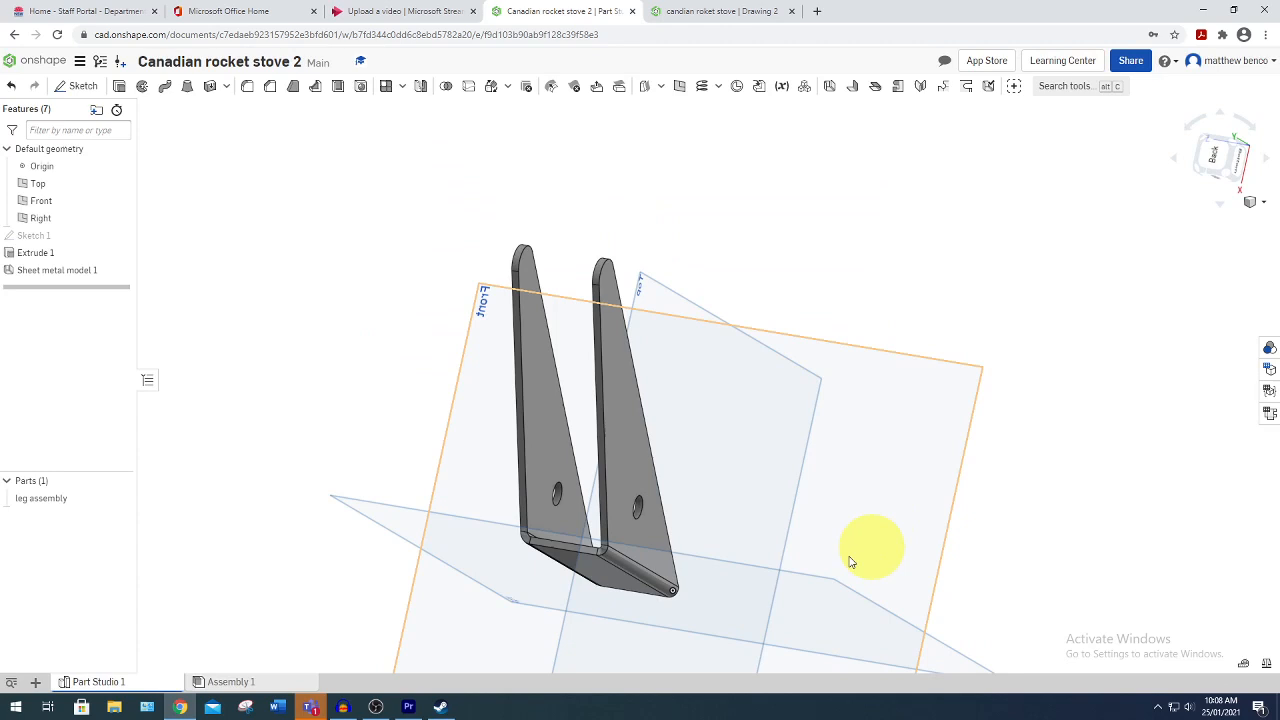
Hide the leg assembly part and start a new sketch on the Right plane.
{"action": "left_click", "coordinate": [120, 502]}
{"action": "right_click_drag", "start_coordinate": [710, 525], "coordinate": [829, 509]}
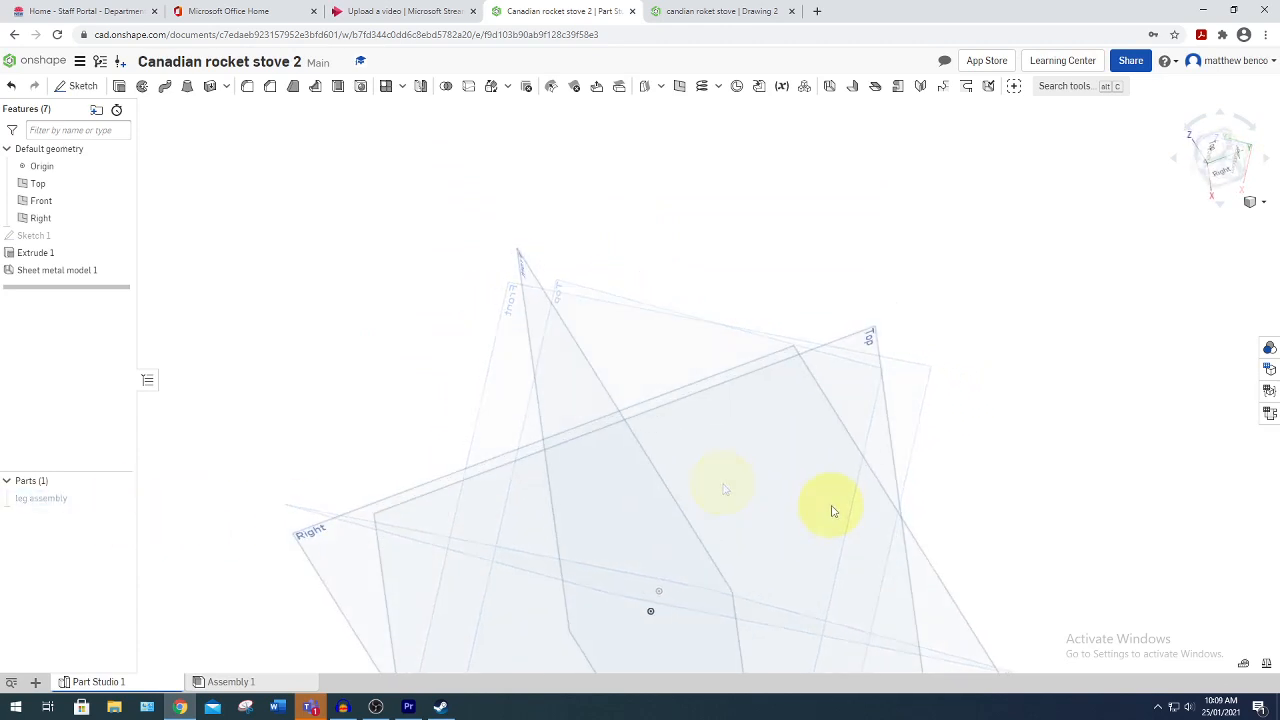
{"action": "left_click", "coordinate": [1227, 178]}
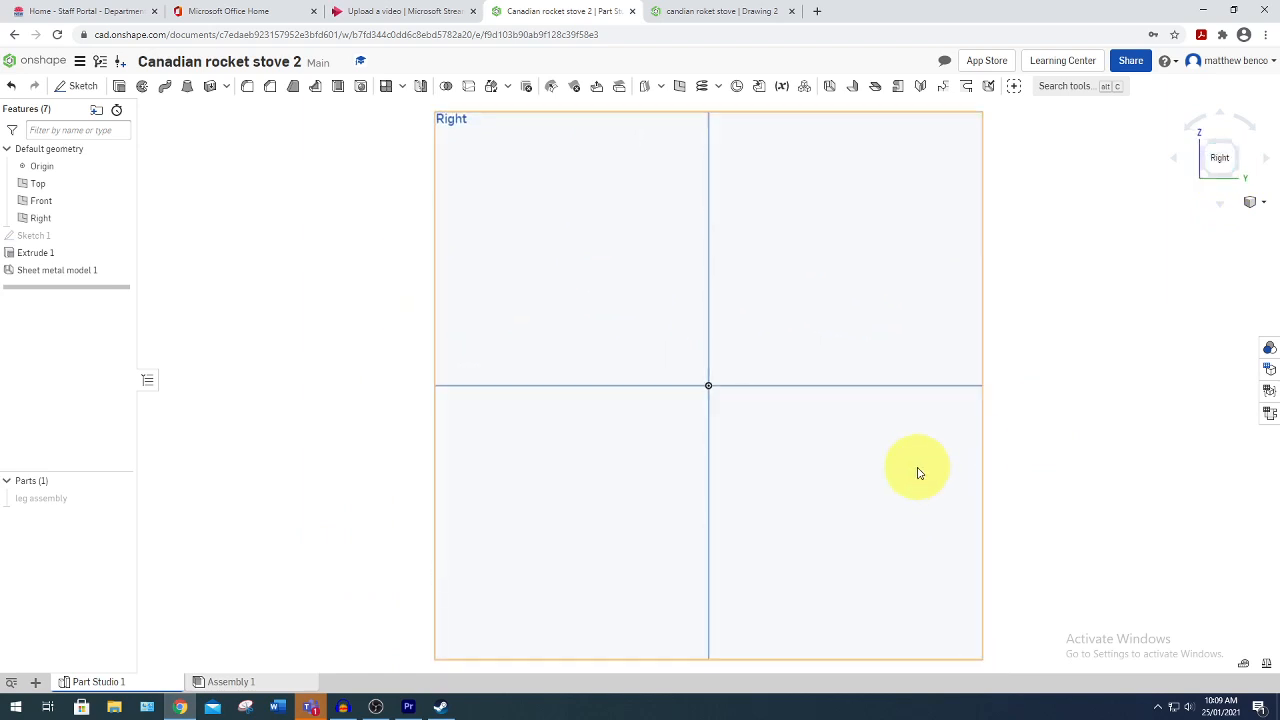
{"action": "left_click", "coordinate": [84, 90]}
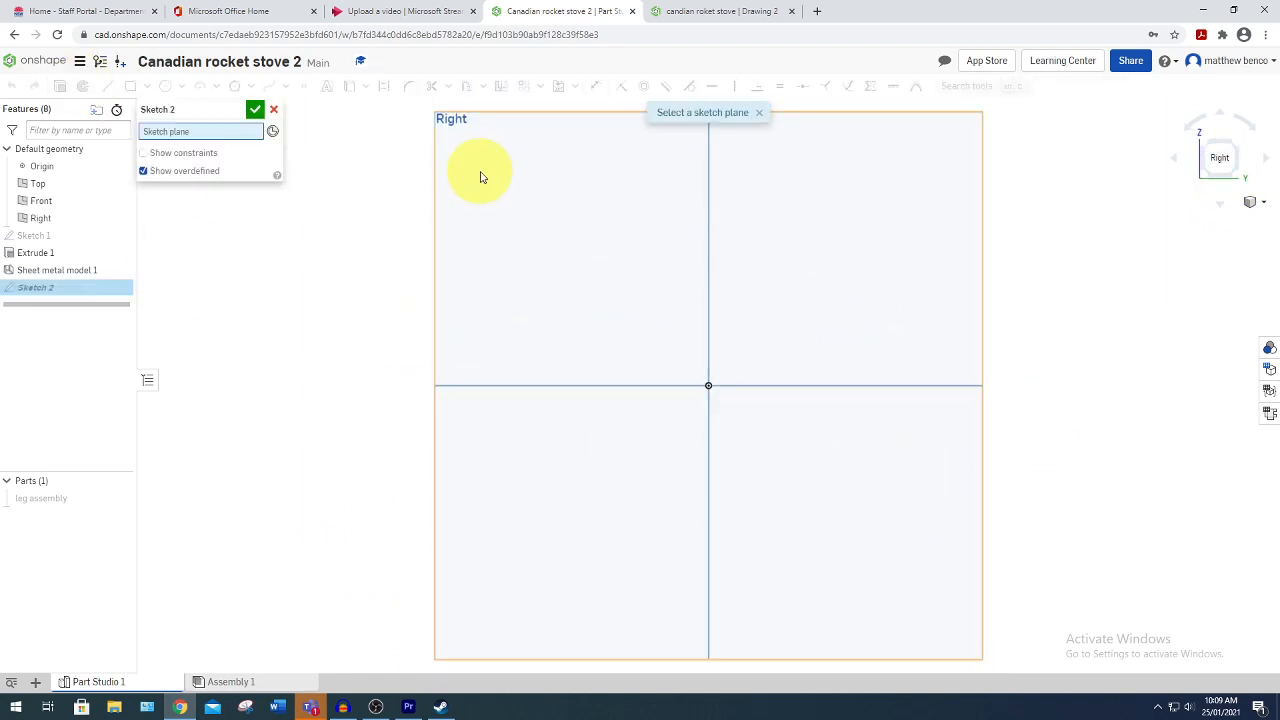
{"action": "left_click", "coordinate": [480, 174]}
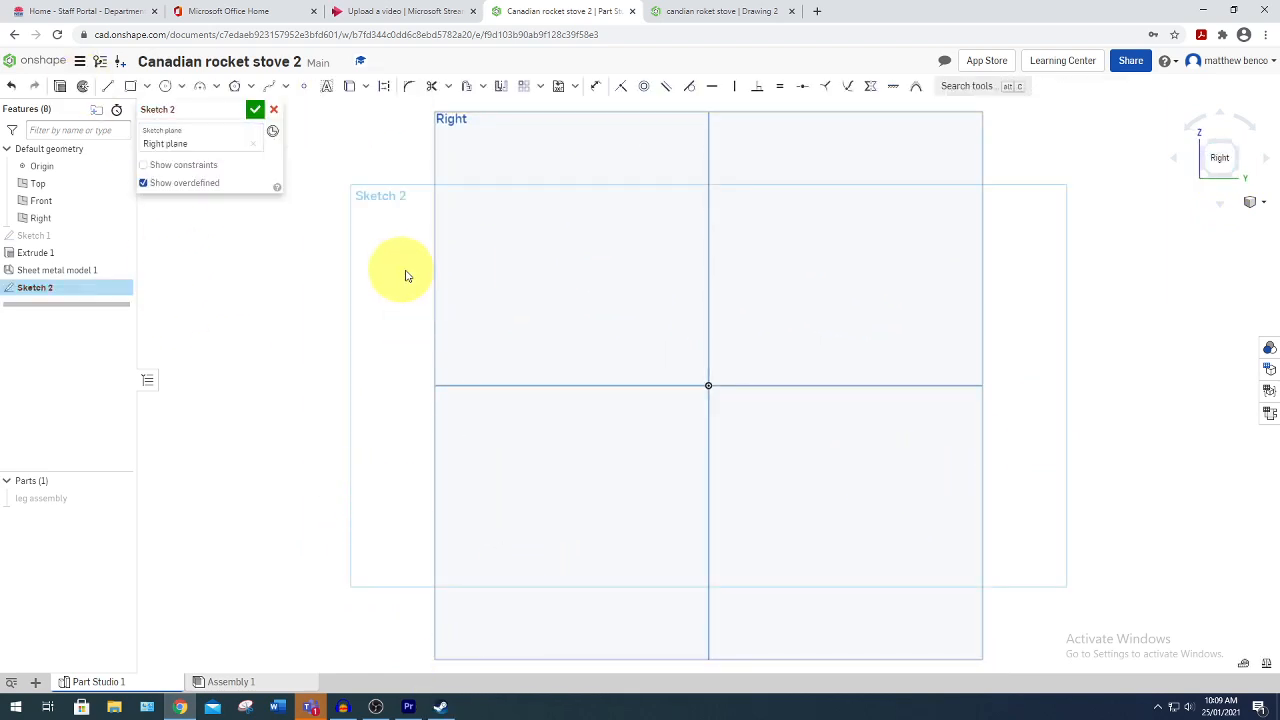
Sketch a 250 mm diameter circle centred on the origin.
{"action": "left_click", "coordinate": [166, 86]}
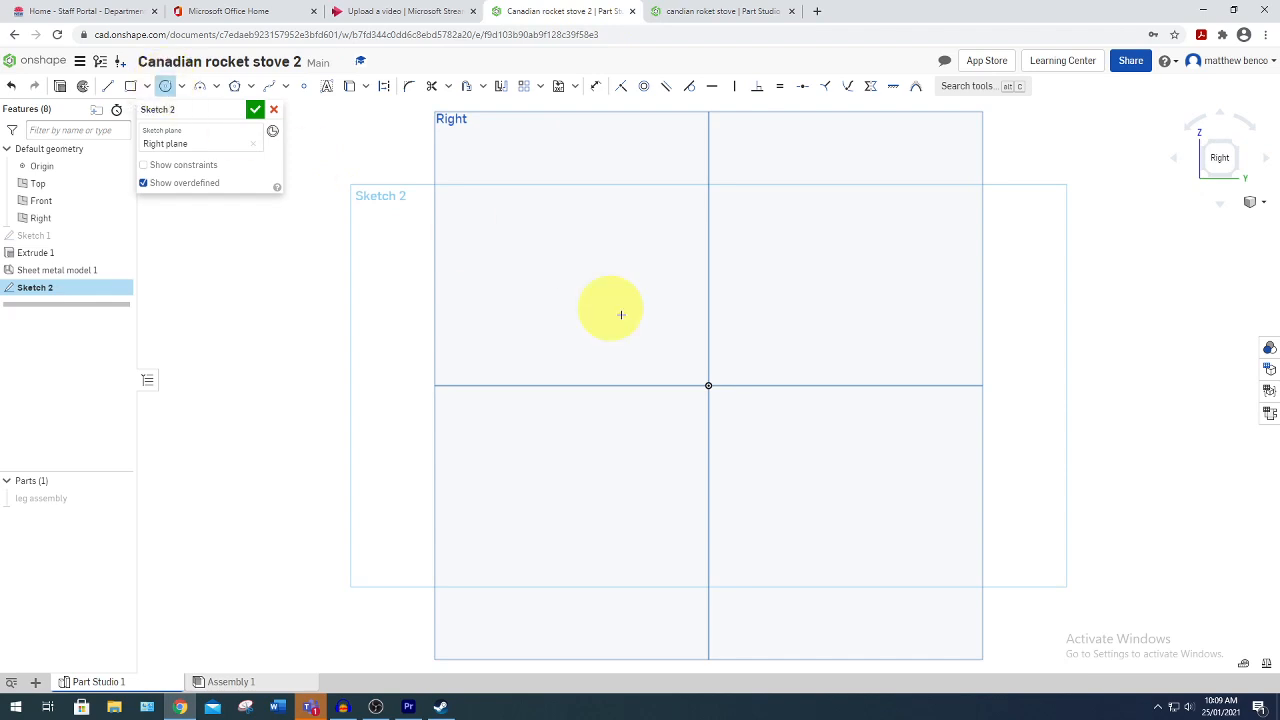
{"action": "left_click", "coordinate": [709, 385]}
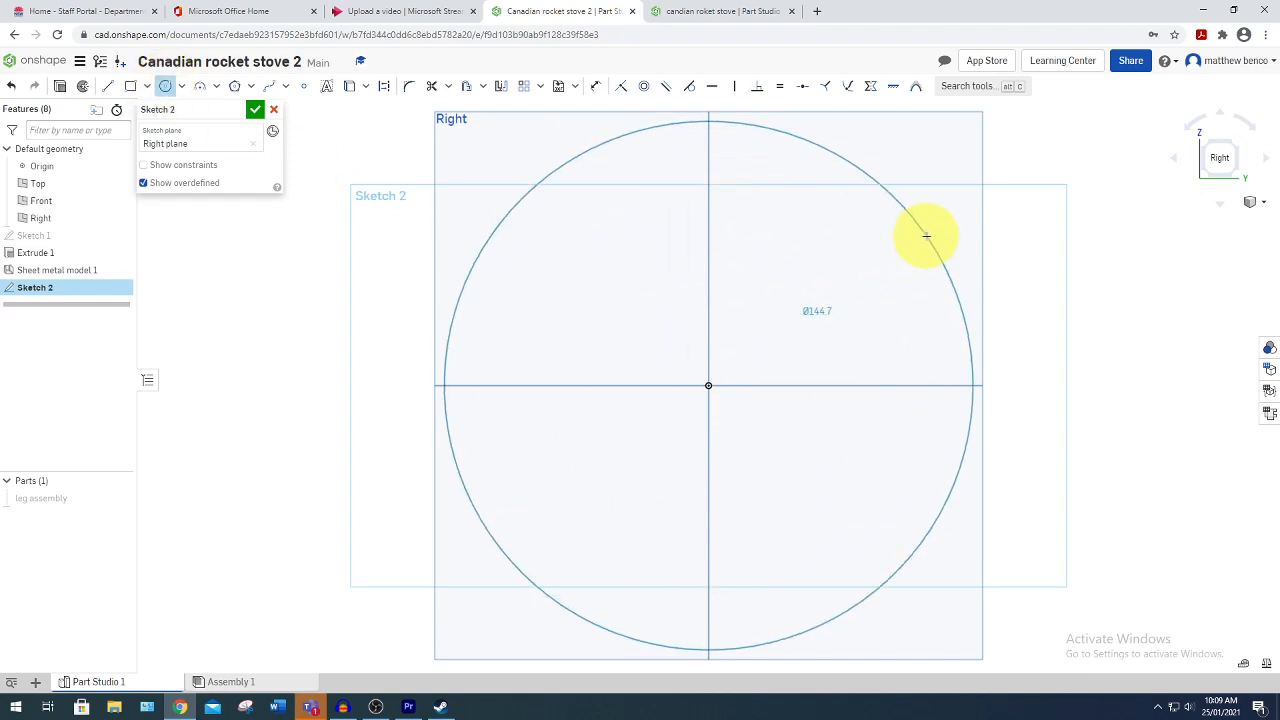
{"action": "left_click", "coordinate": [929, 236]}
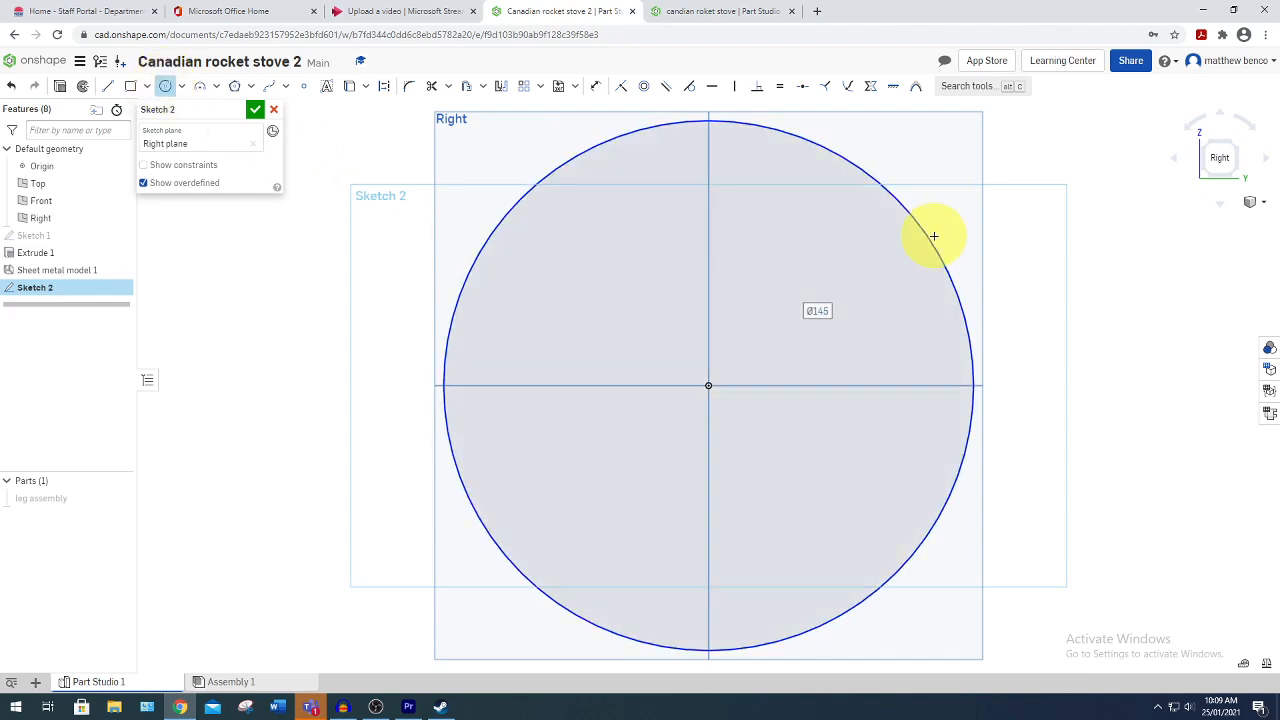
{"action": "type", "text": "250"}
{"action": "key", "text": "Return"}
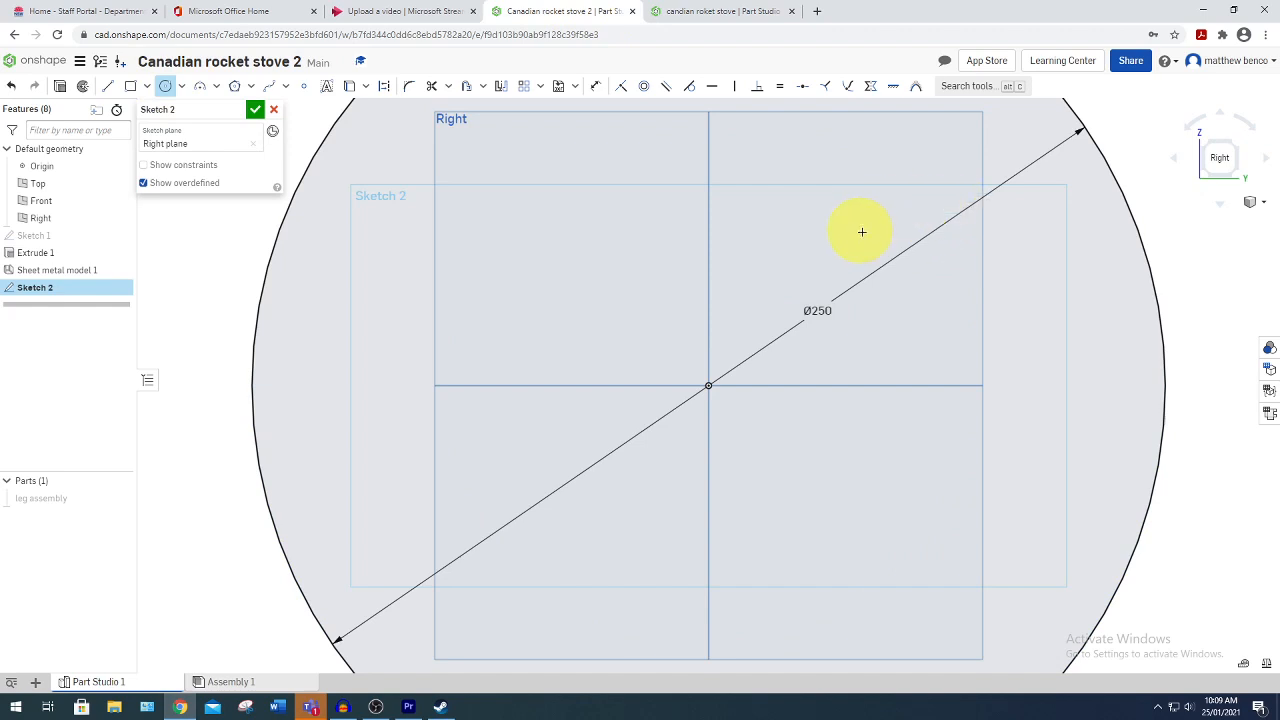
{"action": "scroll", "coordinate": [862, 232], "scroll_direction": "down", "scroll_amount": 3}
{"action": "right_click_drag", "start_coordinate": [994, 234], "coordinate": [657, 380]}
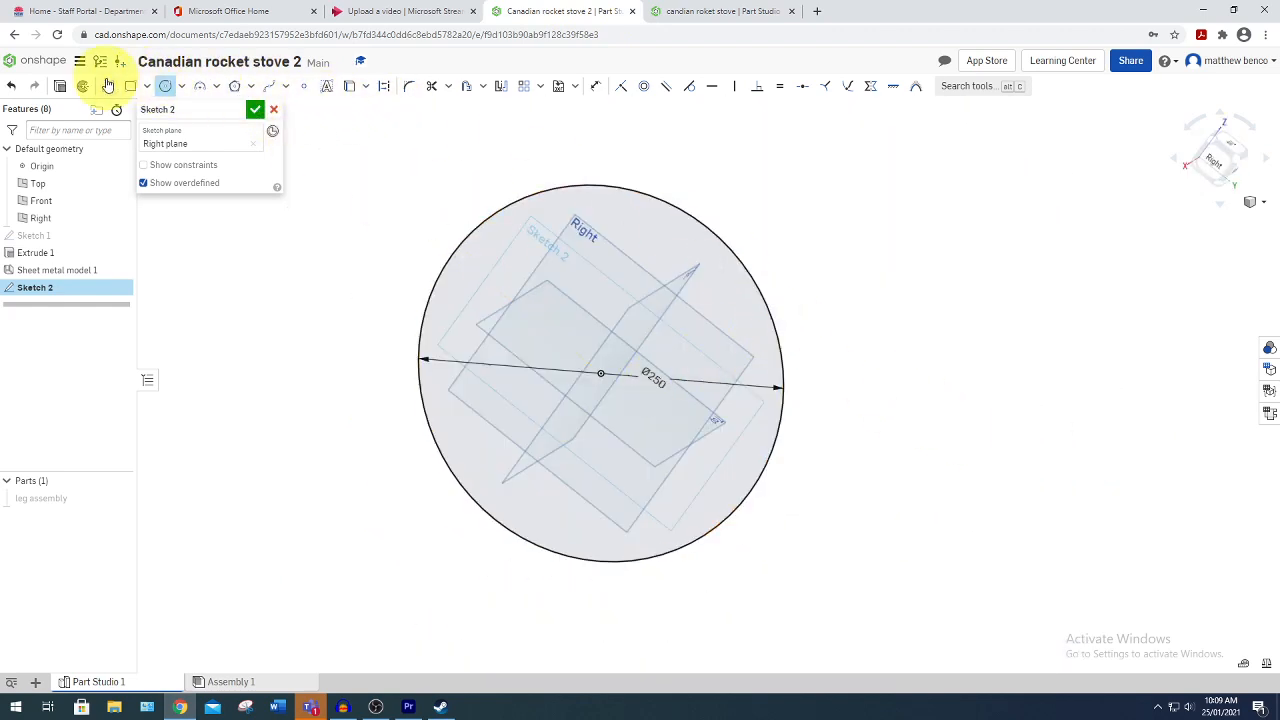
Draw a horizontal chord about 207.5 mm long across the upper part of the circle, viewed normal to the Right plane.
{"action": "left_click", "coordinate": [108, 85]}
{"action": "left_click", "coordinate": [1214, 158]}
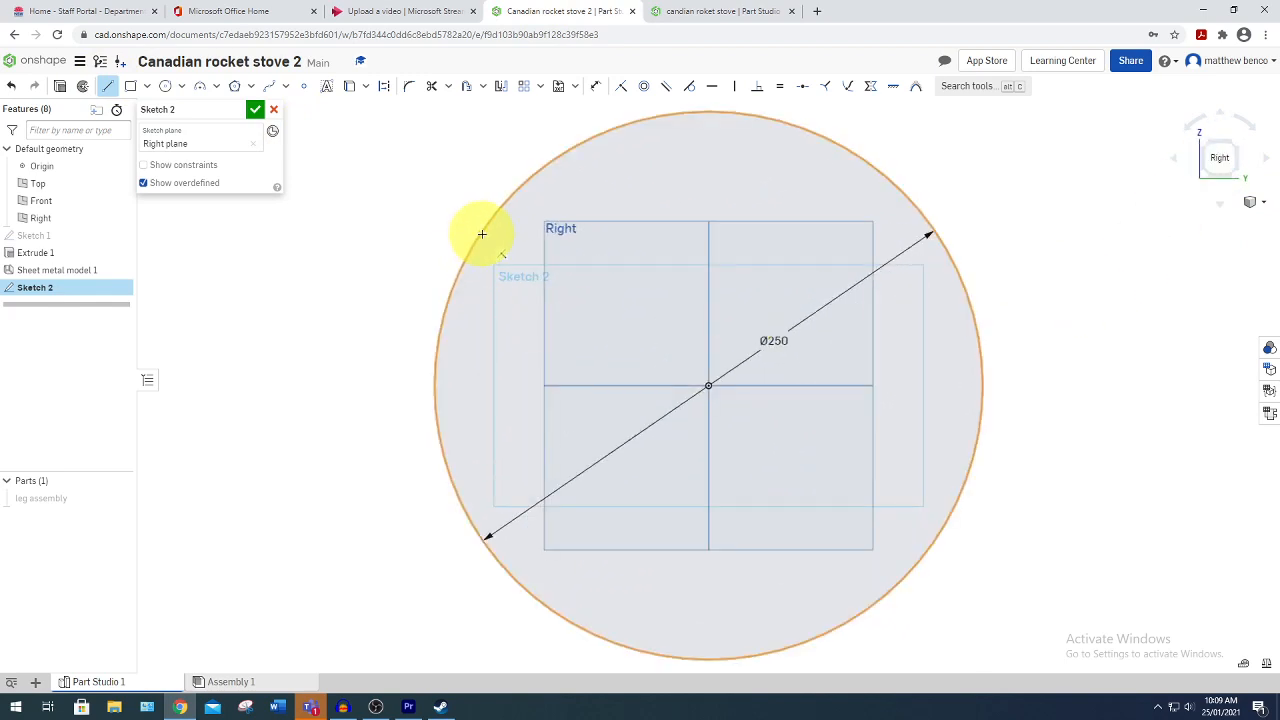
{"action": "left_click", "coordinate": [482, 234]}
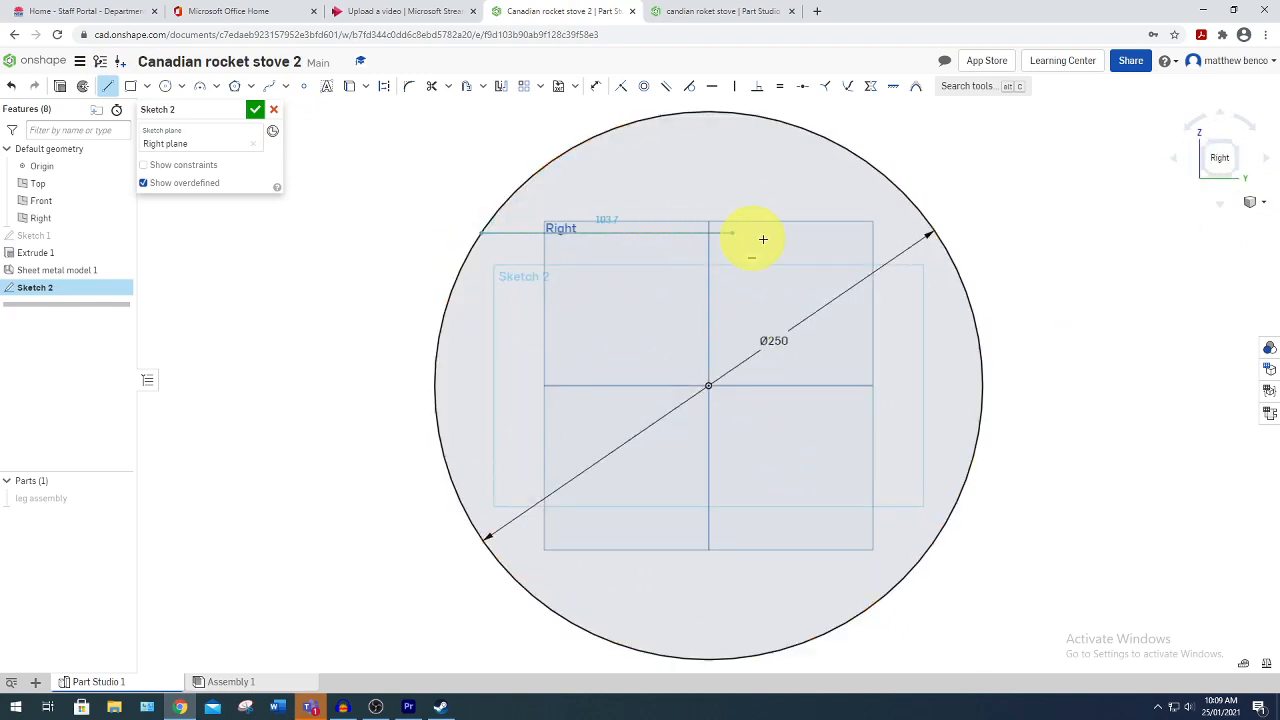
{"action": "left_click", "coordinate": [930, 234]}
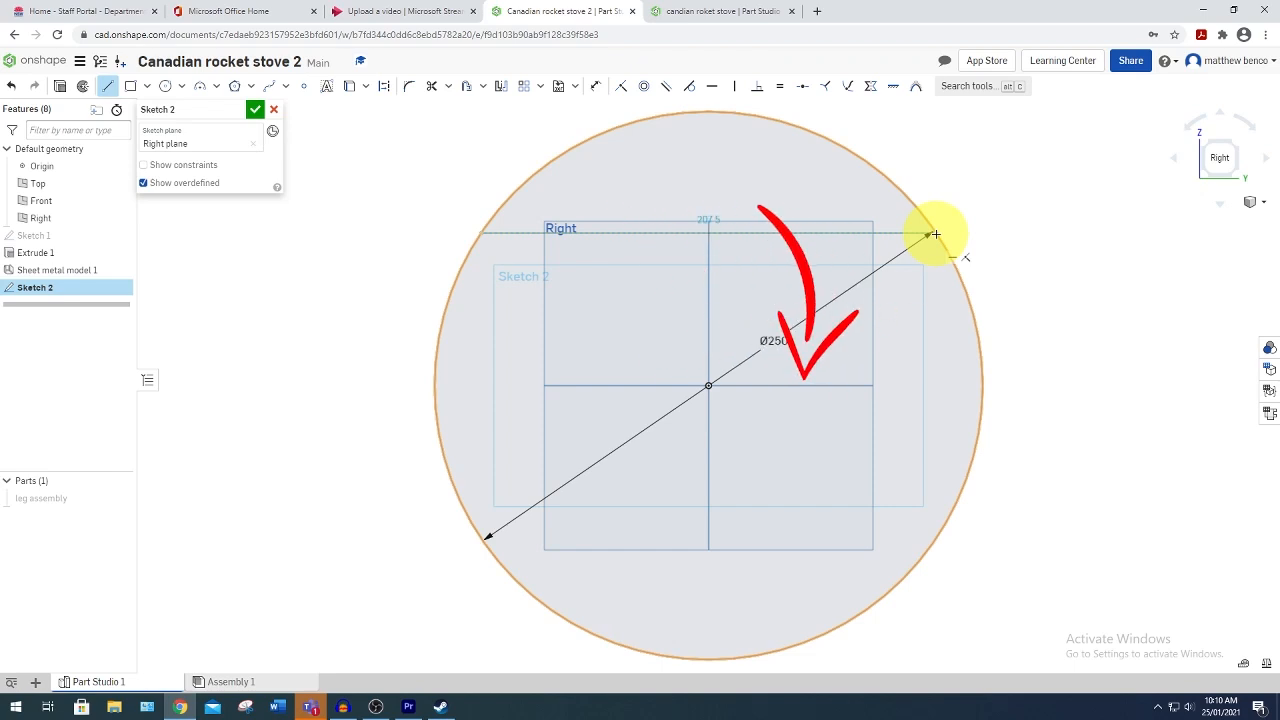
{"action": "left_click", "coordinate": [936, 234]}
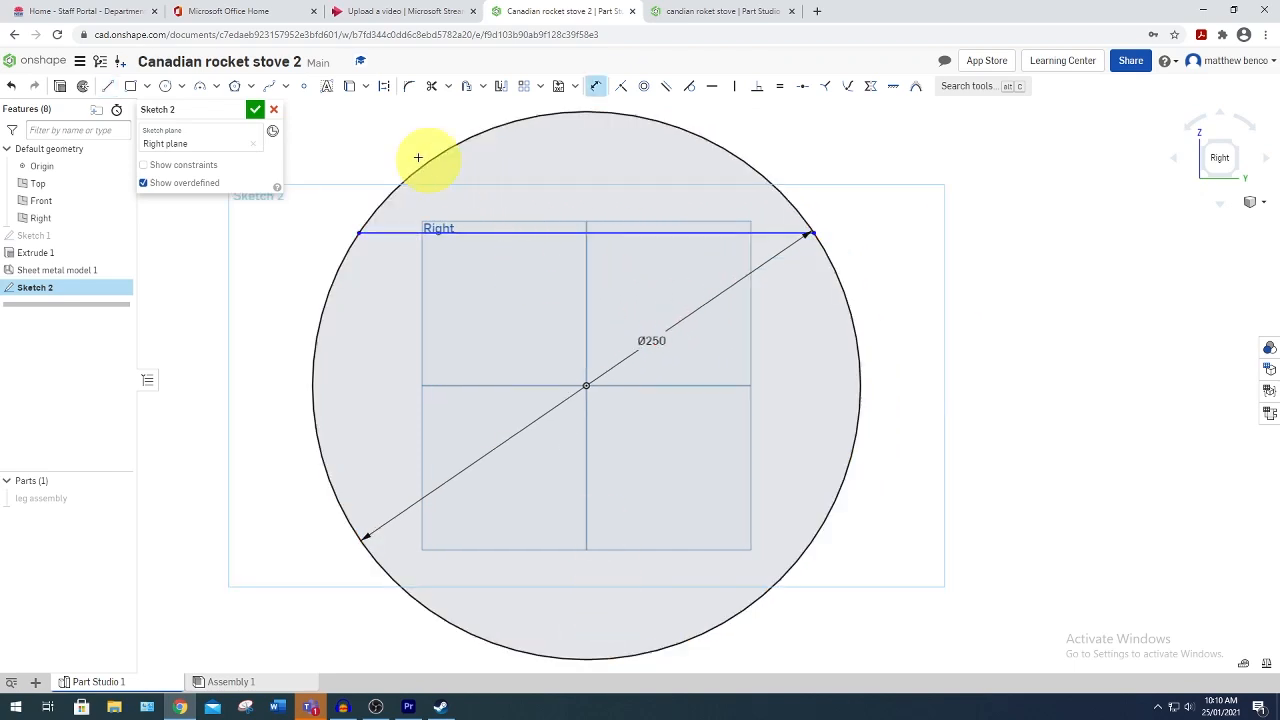
Draw a vertical line about 125 mm long from the circle's centre down to its lowest point.
{"action": "left_click", "coordinate": [108, 85]}
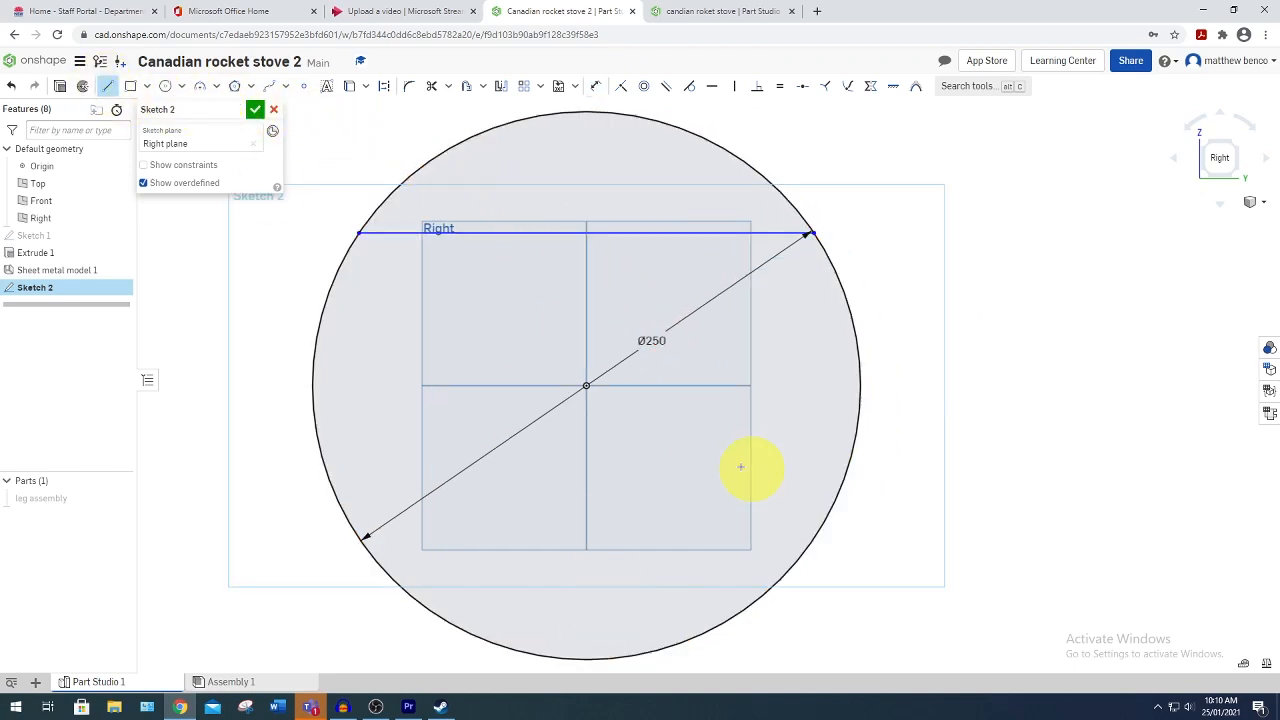
{"action": "left_click", "coordinate": [585, 385]}
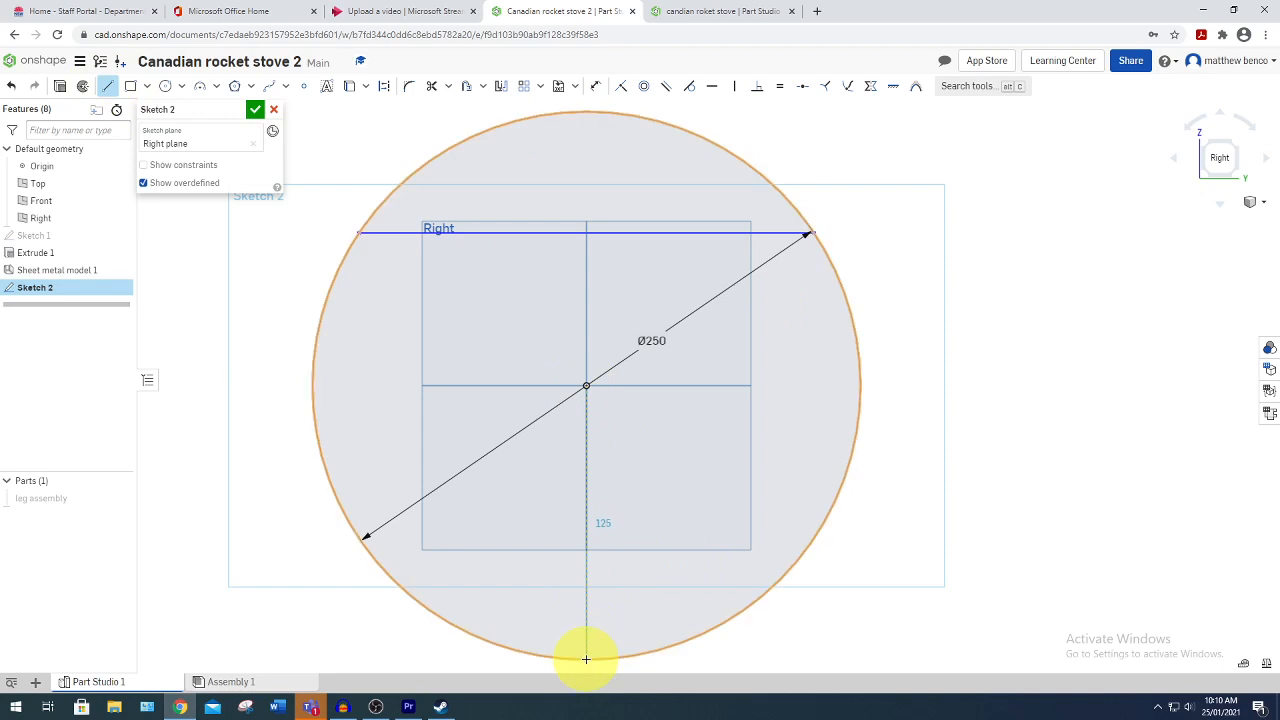
{"action": "left_click", "coordinate": [586, 659]}
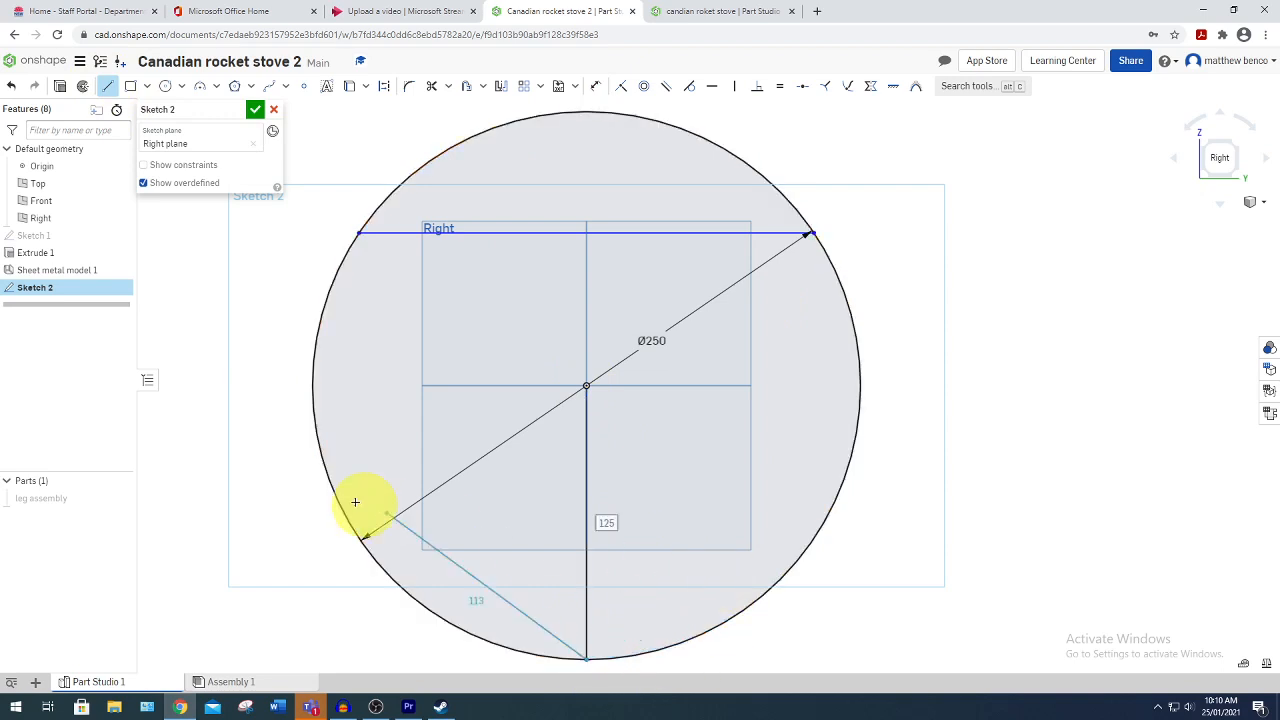
Dimension the vertical distance between the chord and the circle's lowest point as 210 mm.
{"action": "left_click", "coordinate": [596, 86]}
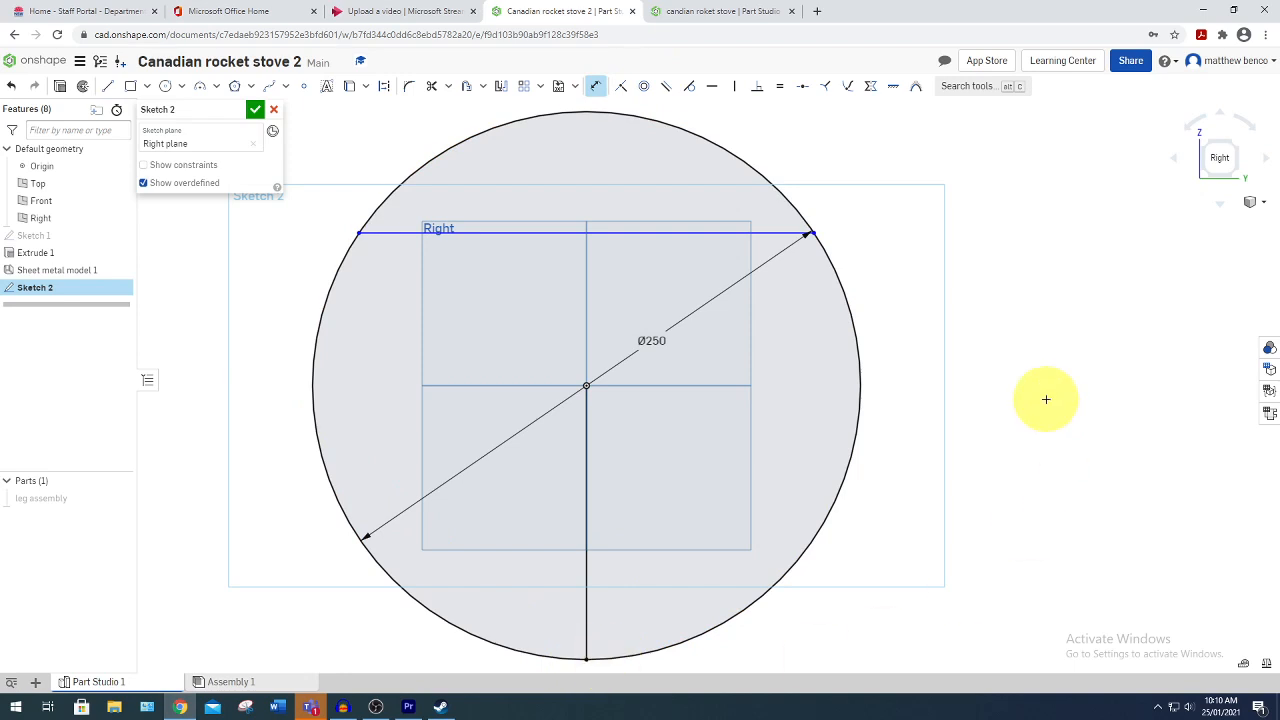
{"action": "left_click", "coordinate": [602, 234]}
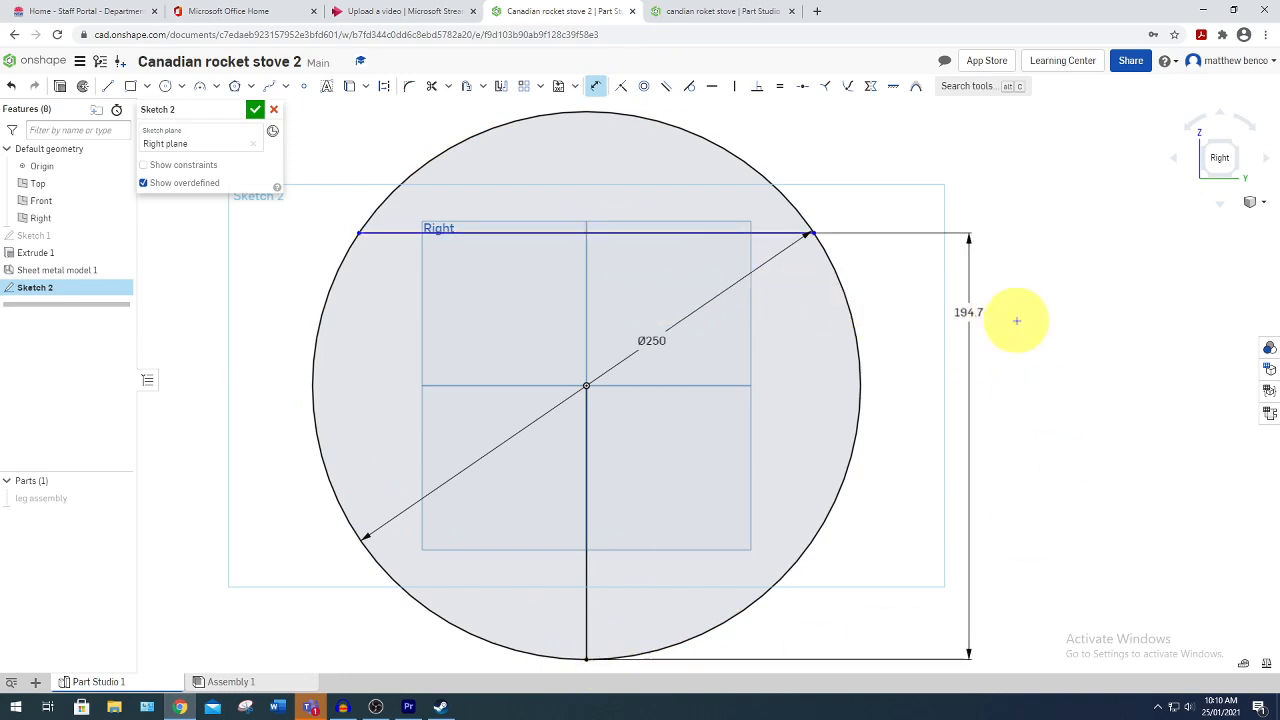
{"action": "left_click", "coordinate": [1048, 412]}
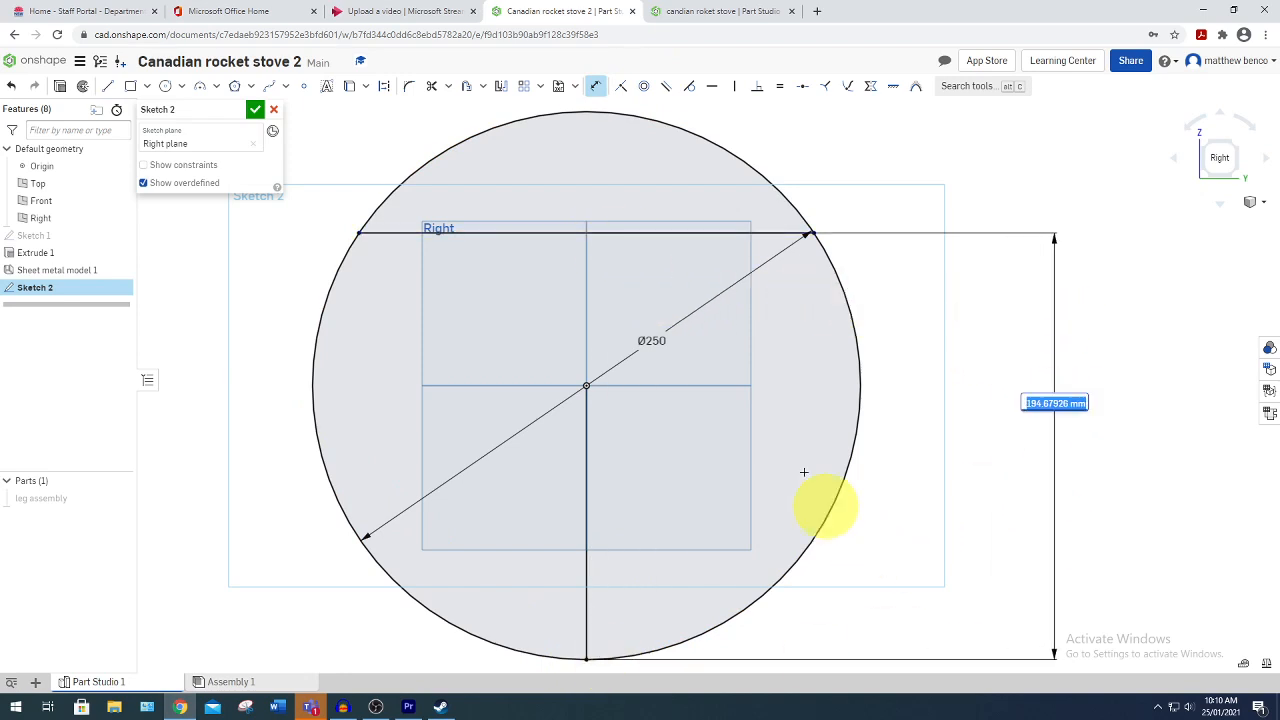
{"action": "type", "text": "210"}
{"action": "key", "text": "Return"}
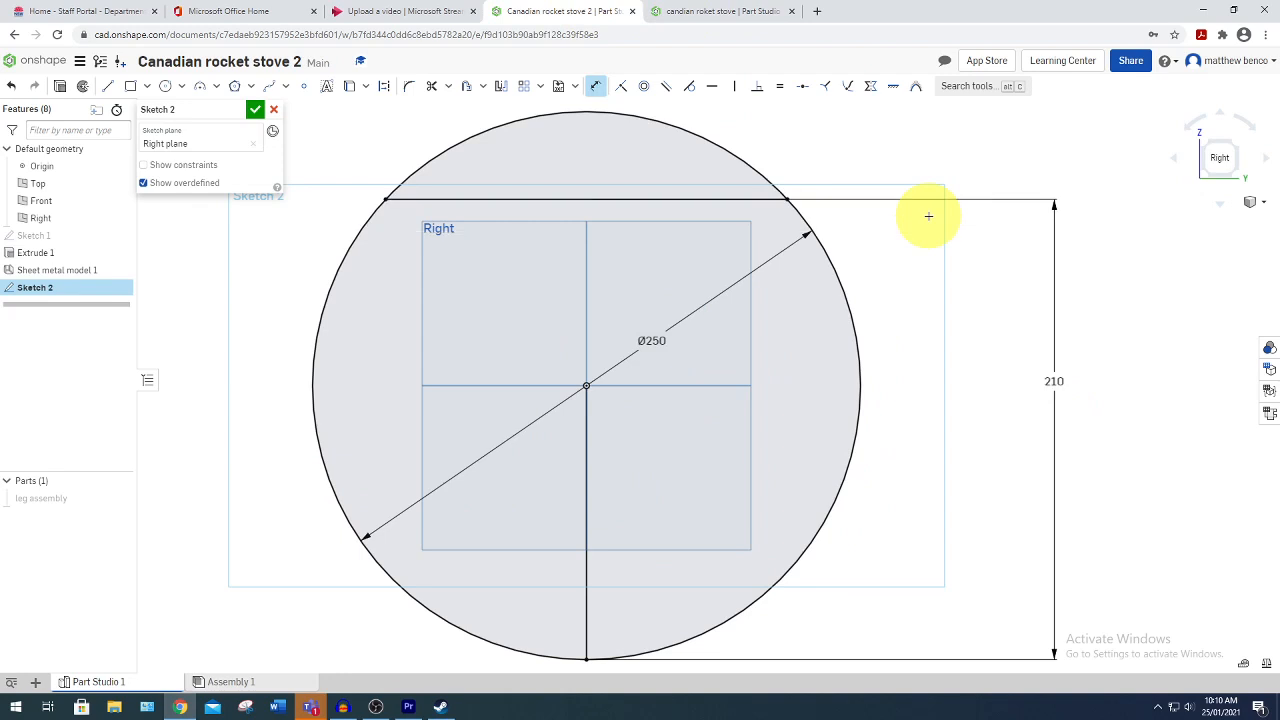
Add a driven length dimension to the vertical line below the circle's centre.
{"action": "left_click", "coordinate": [586, 457]}
{"action": "left_click", "coordinate": [957, 514]}
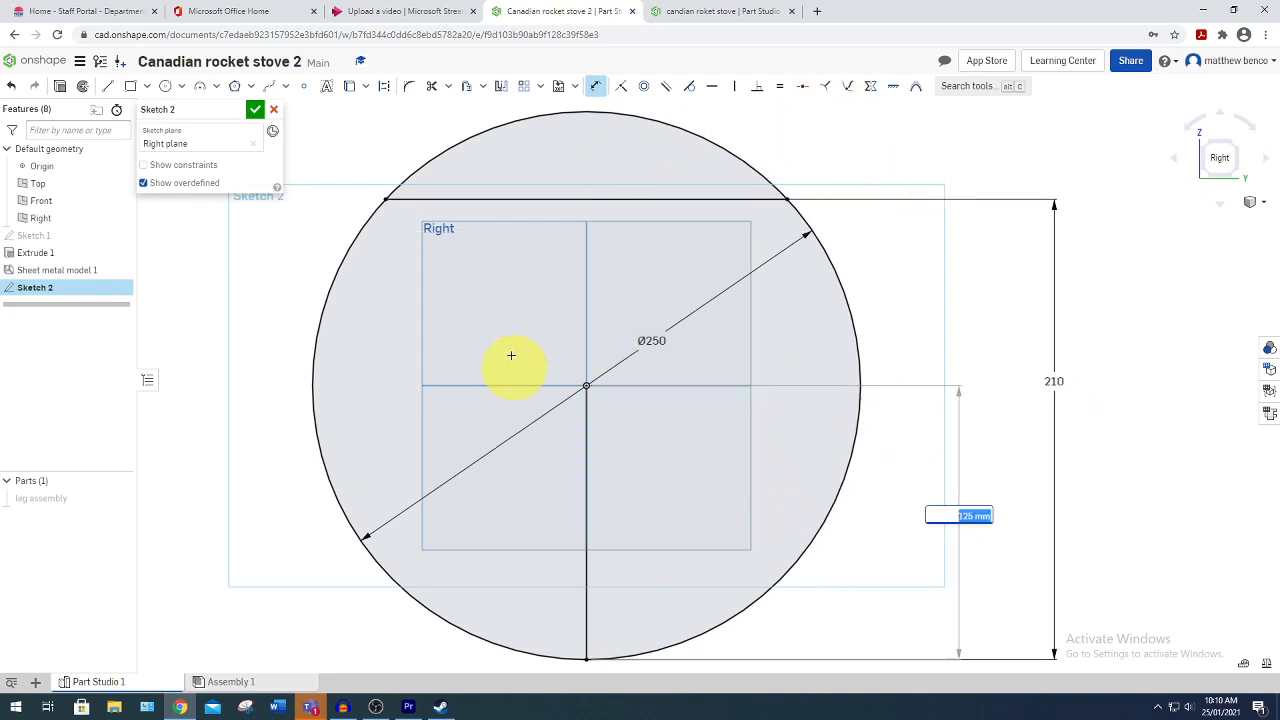
{"action": "key", "text": "Return"}
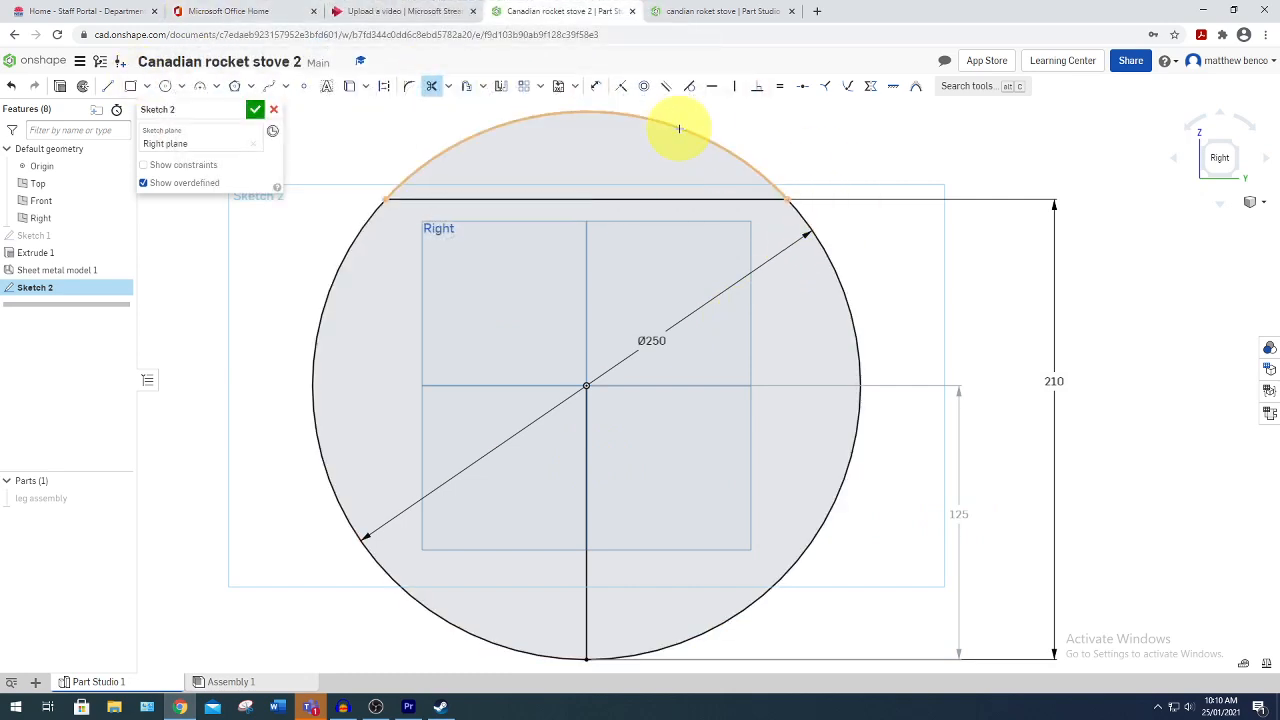
Trim away the arc above the chord and offset the remaining arc outward to form a thin wall.
{"action": "left_click", "coordinate": [677, 128]}
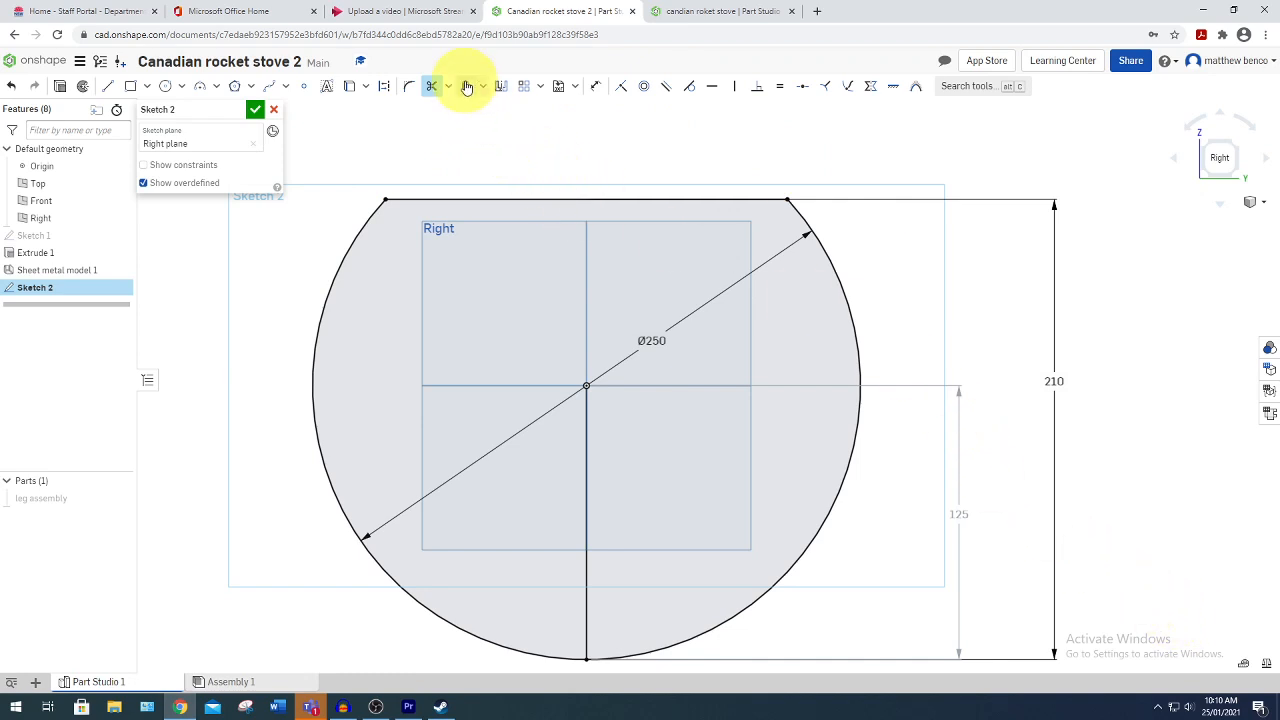
{"action": "left_click", "coordinate": [465, 86]}
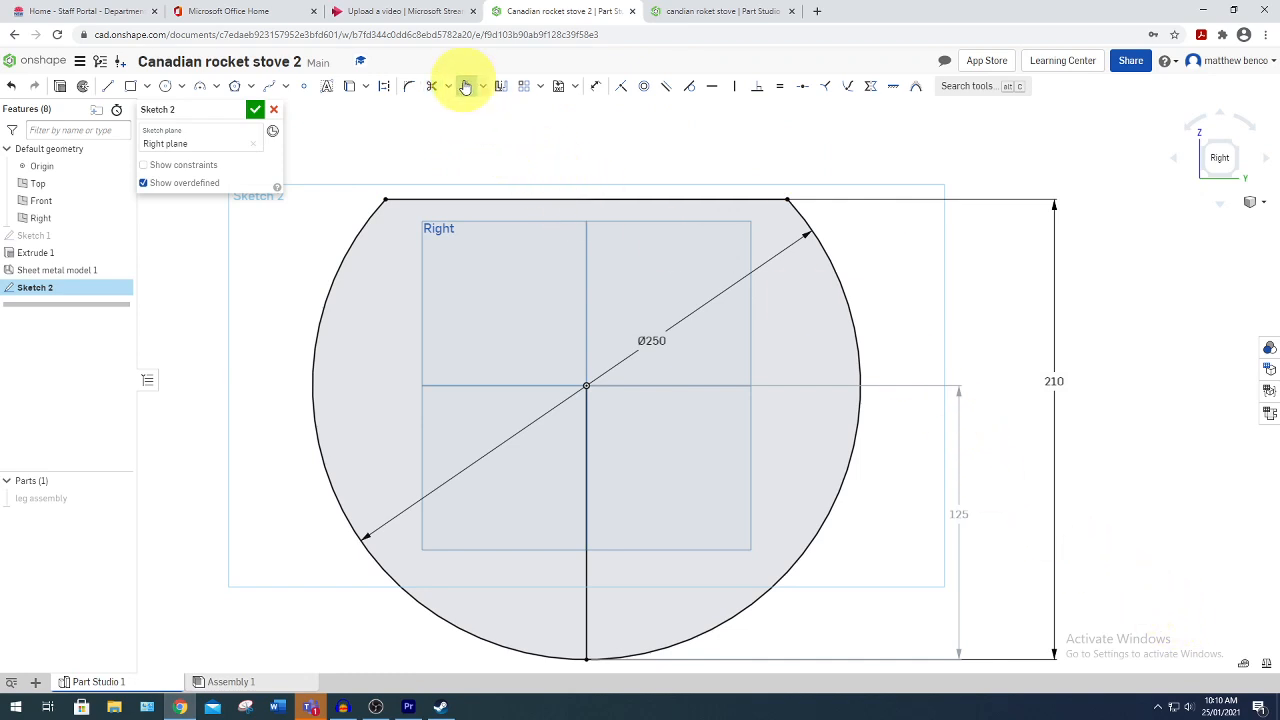
{"action": "left_click", "coordinate": [849, 266]}
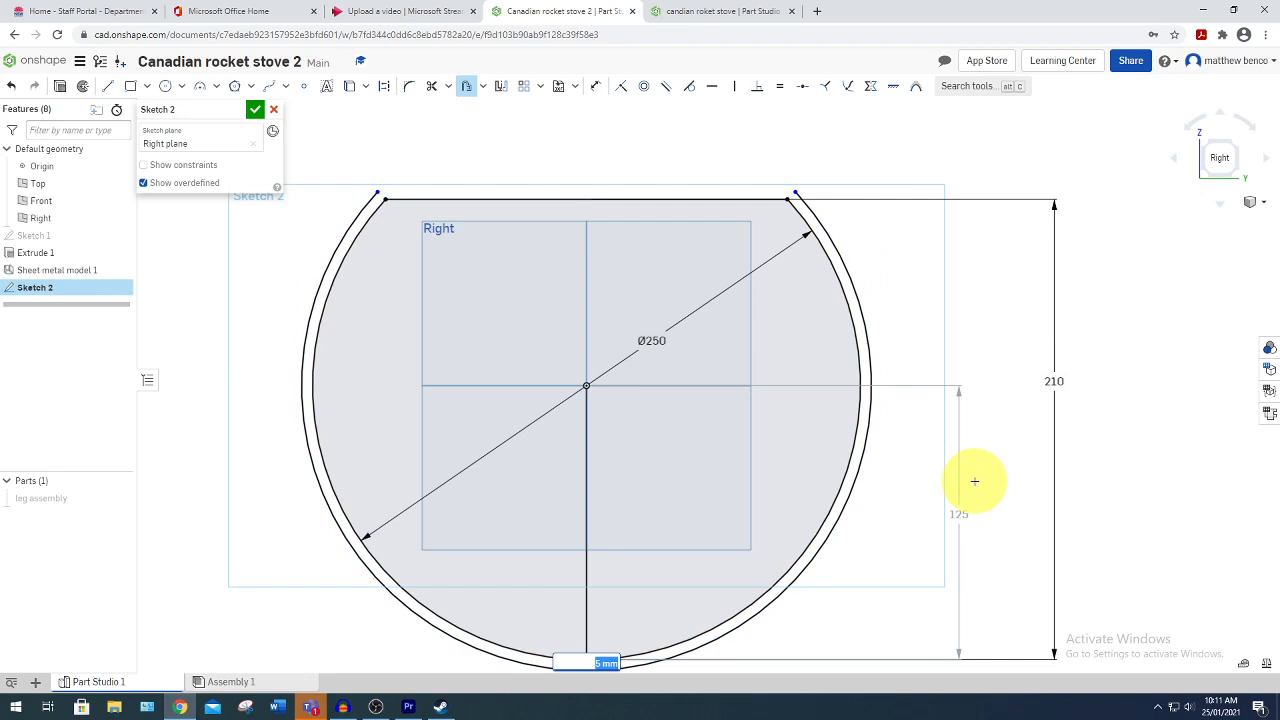
{"action": "key", "text": "Return"}
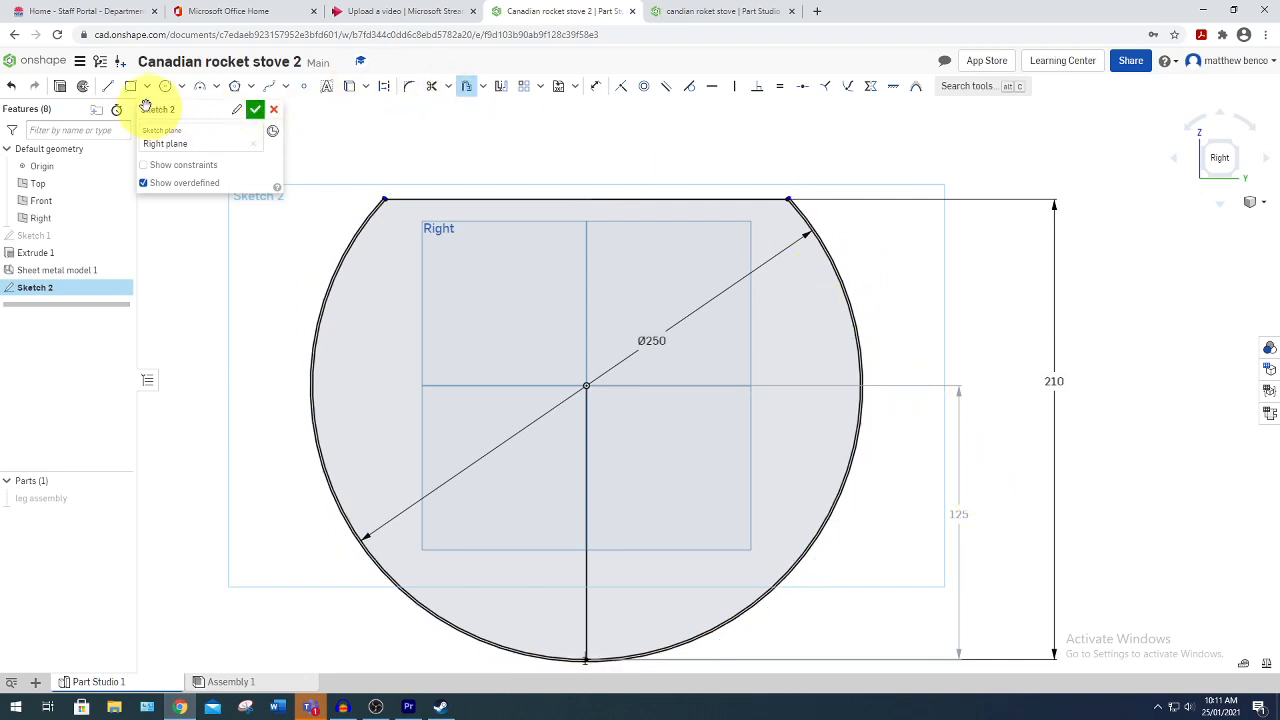
Close the left end of the thin wall with a short horizontal line and trim the outer arc's overhang above it.
{"action": "left_click", "coordinate": [108, 87]}
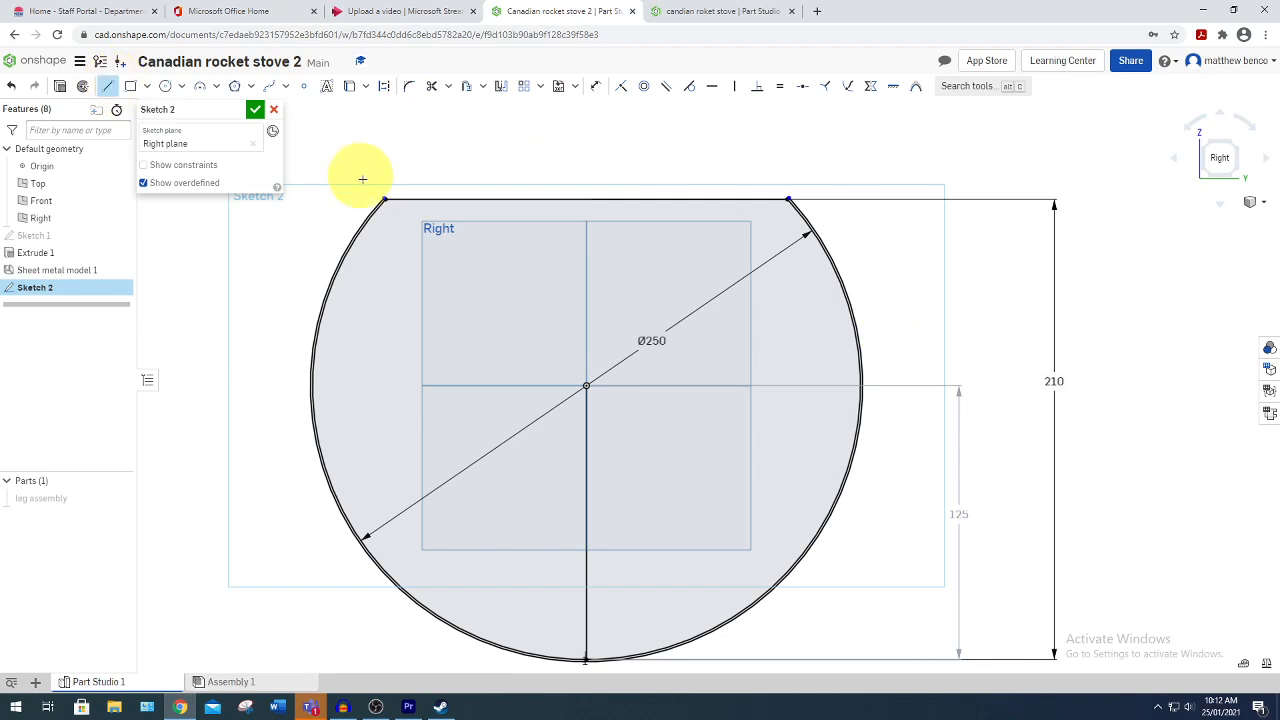
{"action": "scroll", "coordinate": [380, 232], "scroll_direction": "up", "scroll_amount": 5}
{"action": "scroll", "coordinate": [381, 231], "scroll_direction": "up", "scroll_amount": 3}
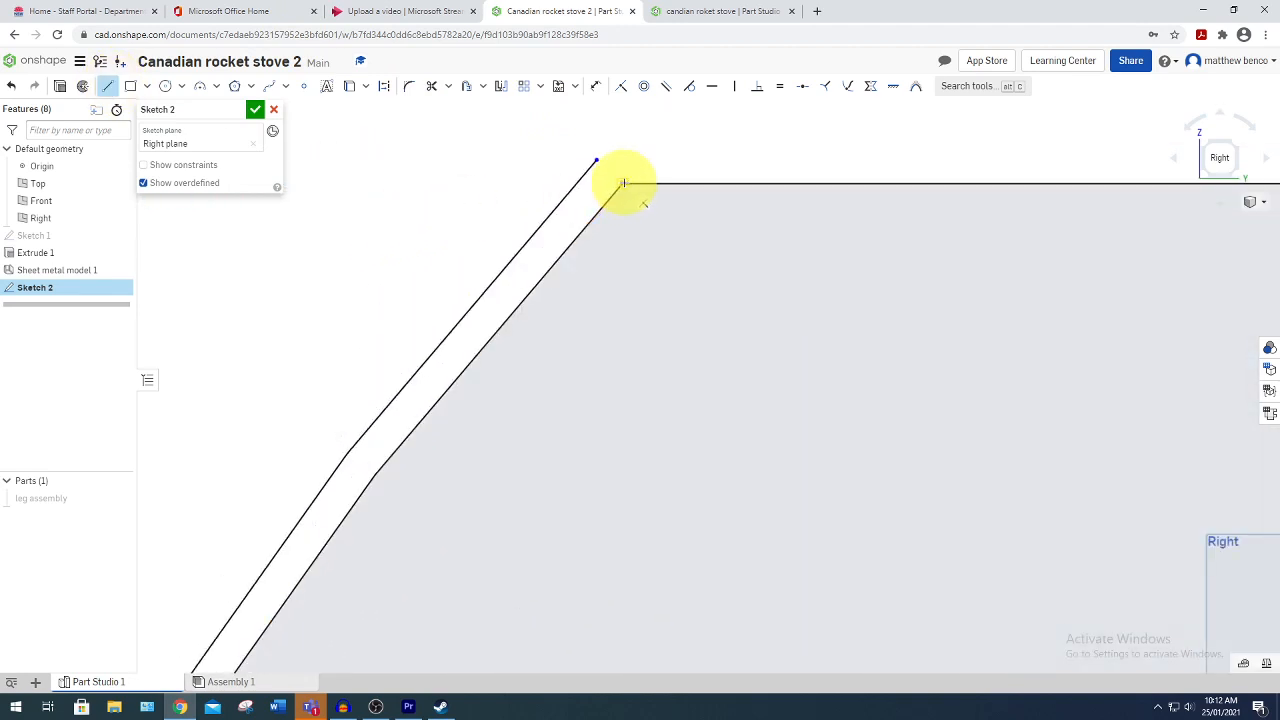
{"action": "left_click", "coordinate": [574, 186]}
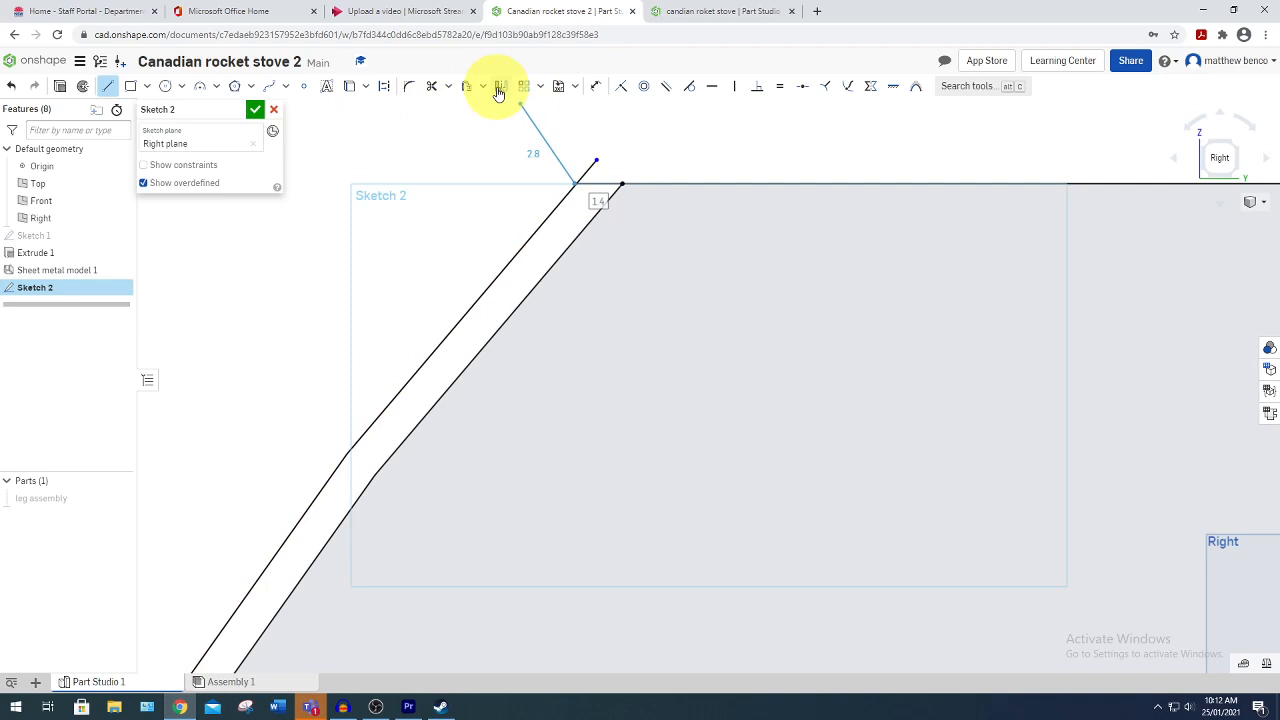
{"action": "left_click", "coordinate": [431, 86]}
{"action": "left_click", "coordinate": [589, 167]}
{"action": "scroll", "coordinate": [729, 181], "scroll_direction": "down", "scroll_amount": 6}
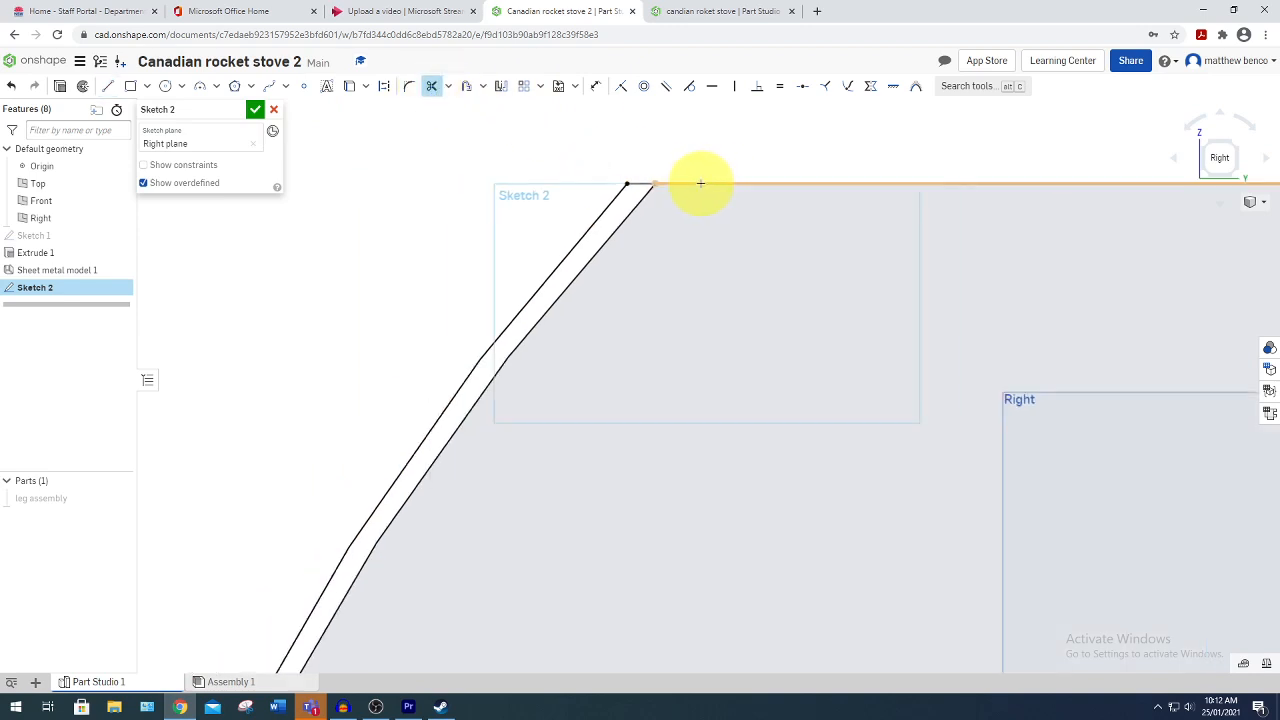
Close the right end of the thin wall with a short horizontal line and trim the outer arc's overhang.
{"action": "scroll", "coordinate": [798, 177], "scroll_direction": "up", "scroll_amount": 6}
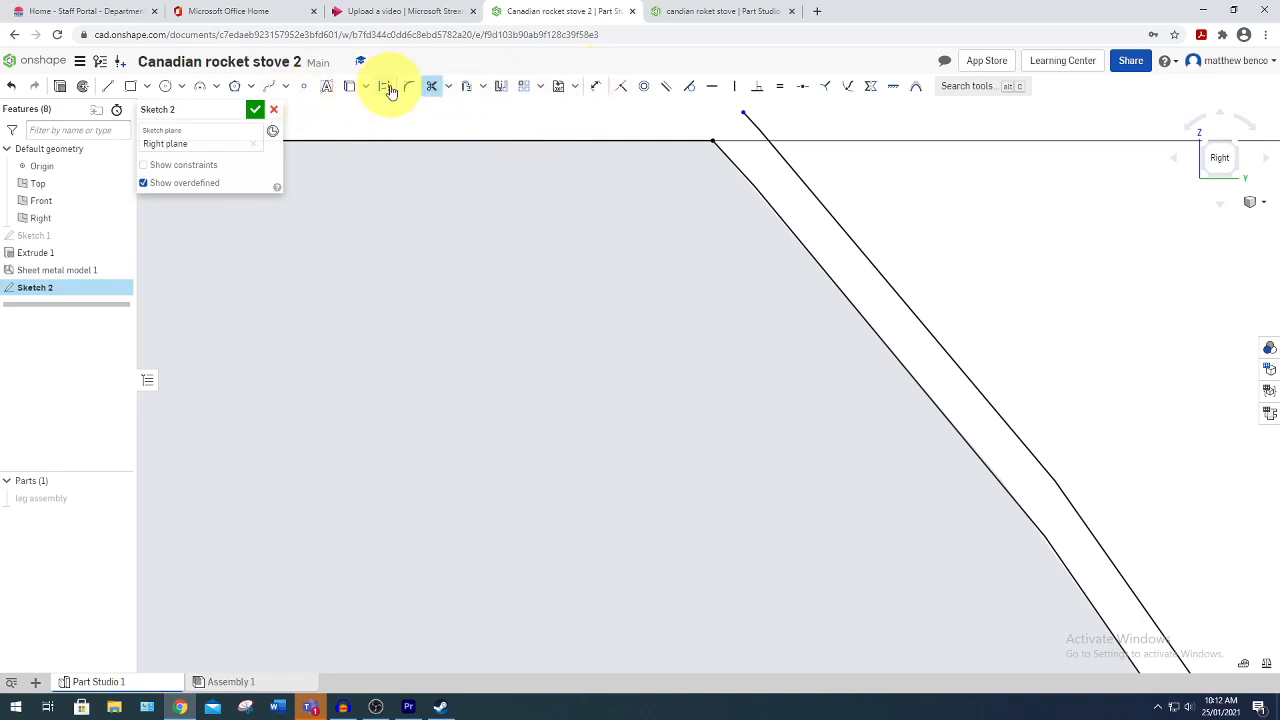
{"action": "left_click", "coordinate": [107, 85]}
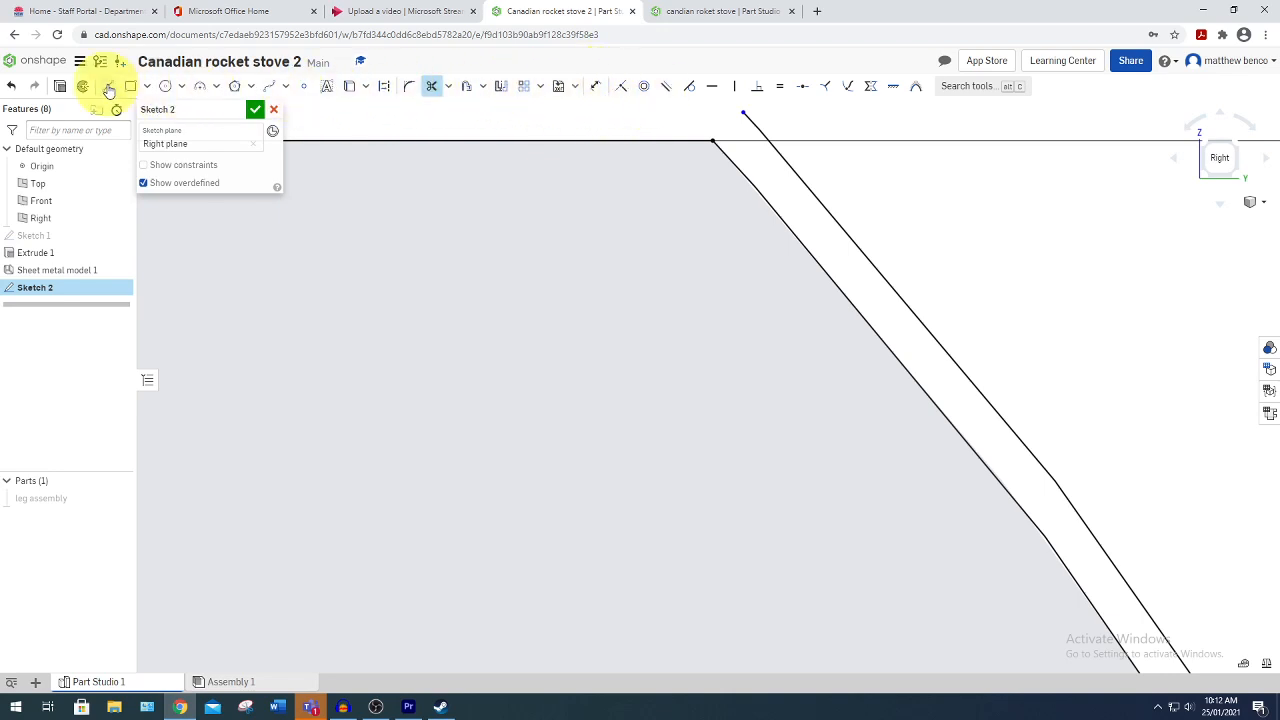
{"action": "left_click", "coordinate": [712, 140]}
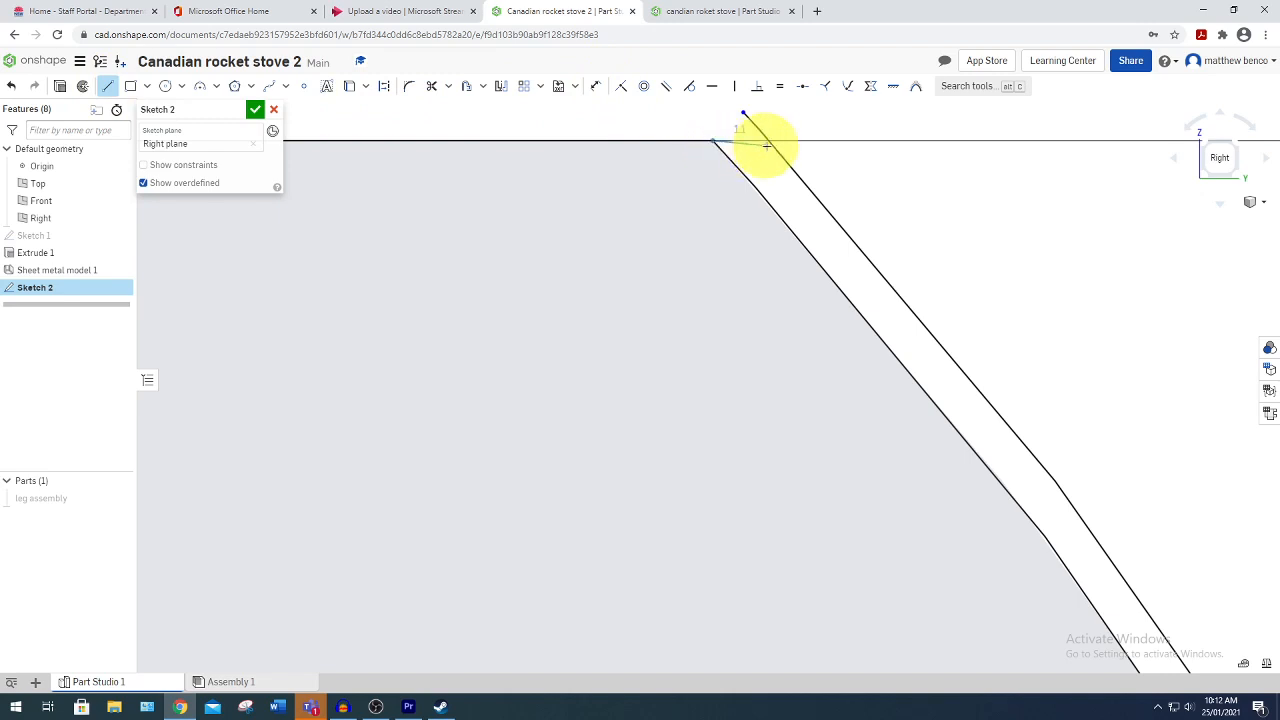
{"action": "left_click", "coordinate": [769, 140]}
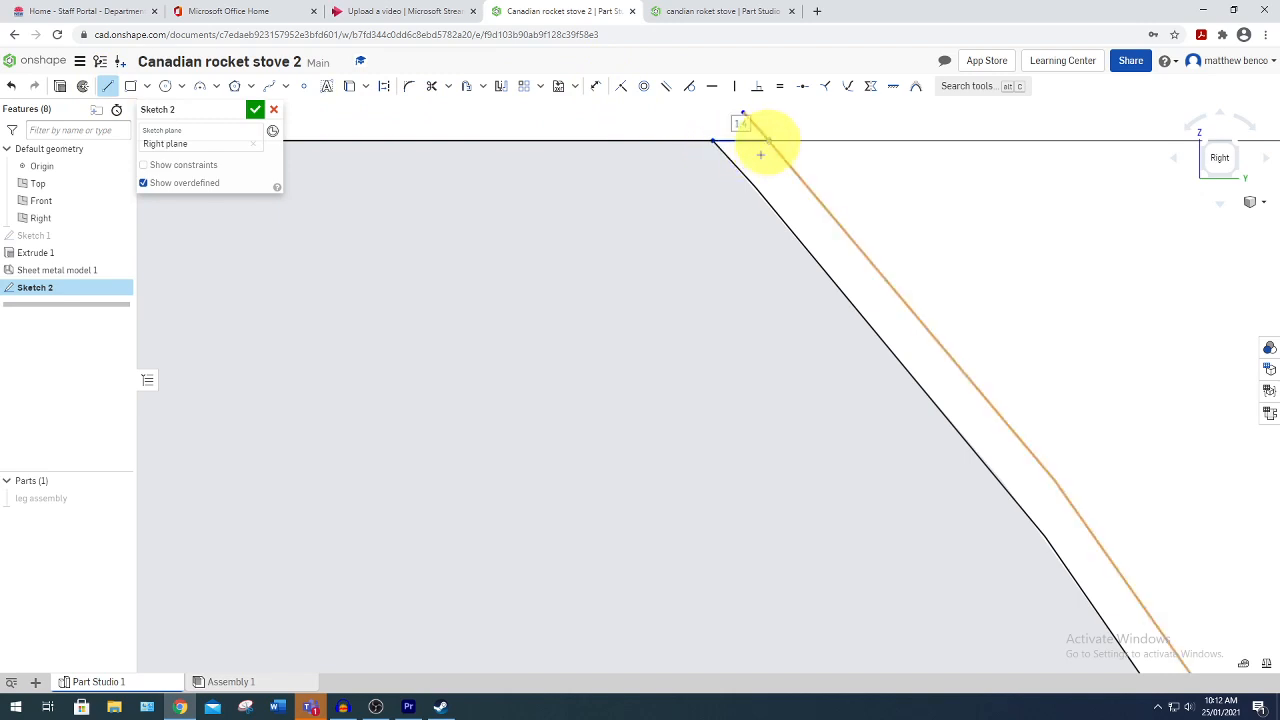
{"action": "left_click", "coordinate": [431, 85]}
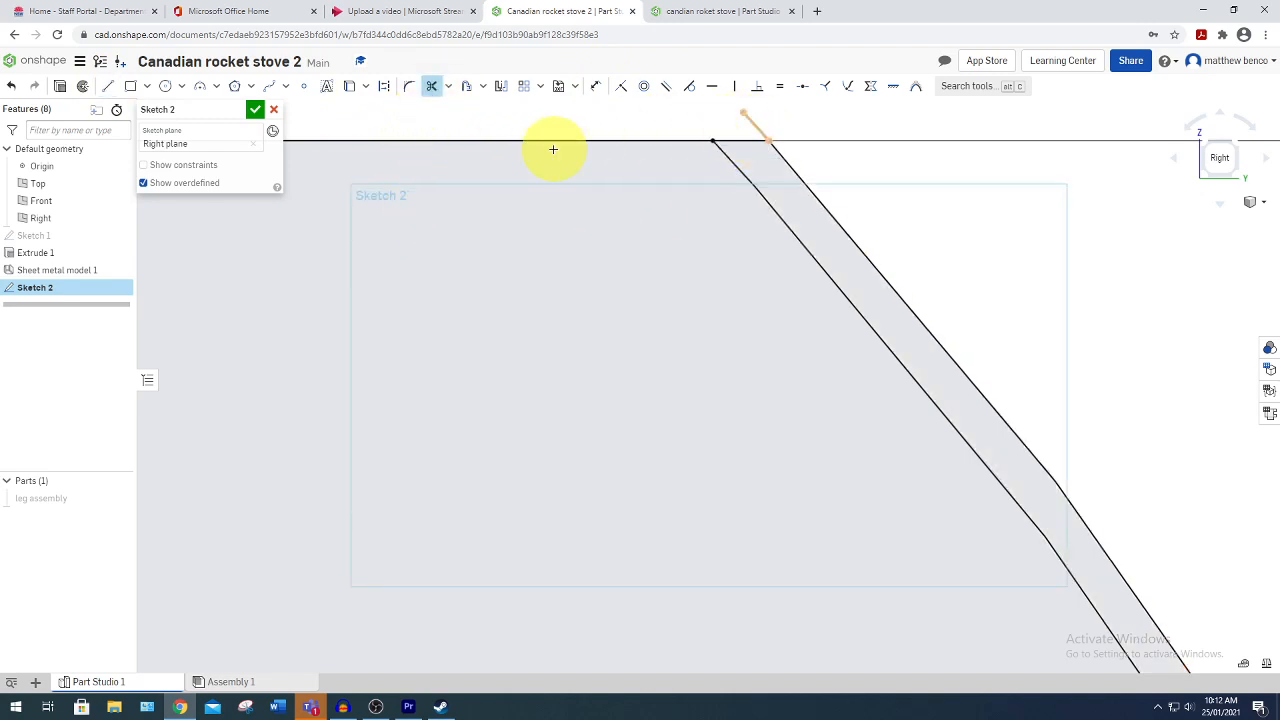
Finish the sketch and rename it "barel scetch".
{"action": "scroll", "coordinate": [554, 149], "scroll_direction": "down", "scroll_amount": 10}
{"action": "scroll", "coordinate": [508, 239], "scroll_direction": "down", "scroll_amount": 5}
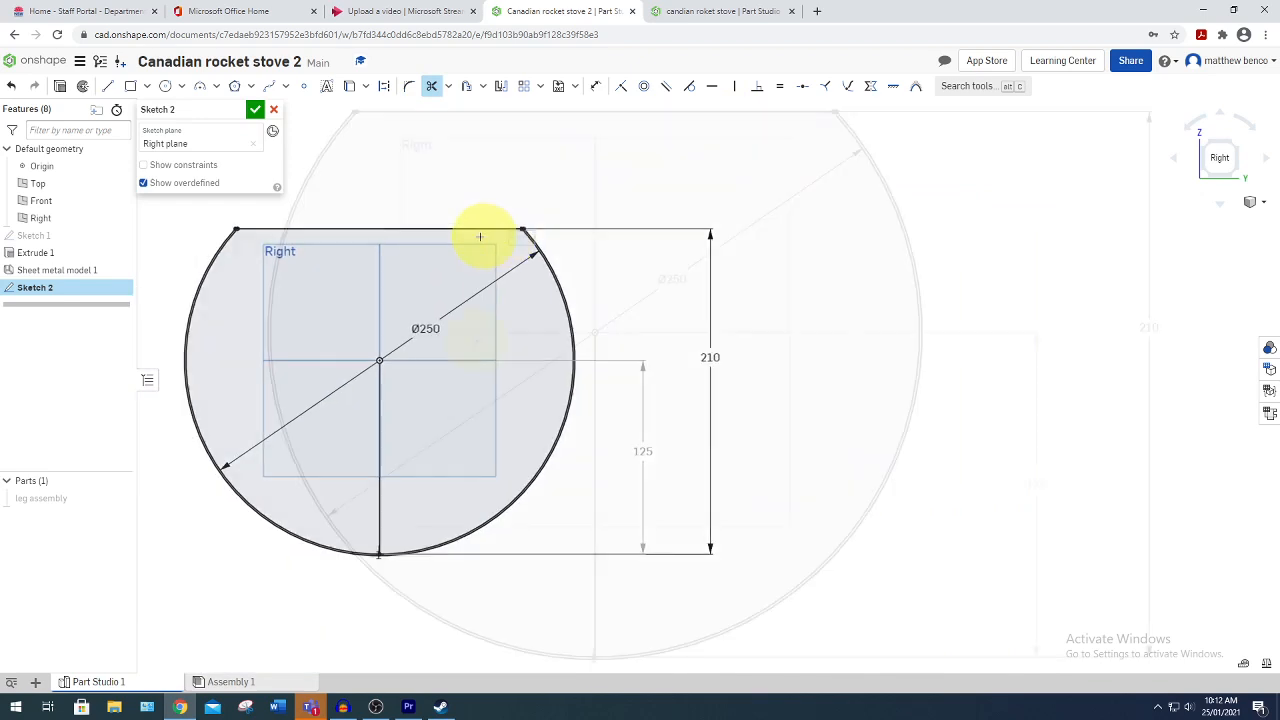
{"action": "key", "text": "f"}
{"action": "left_click", "coordinate": [256, 110]}
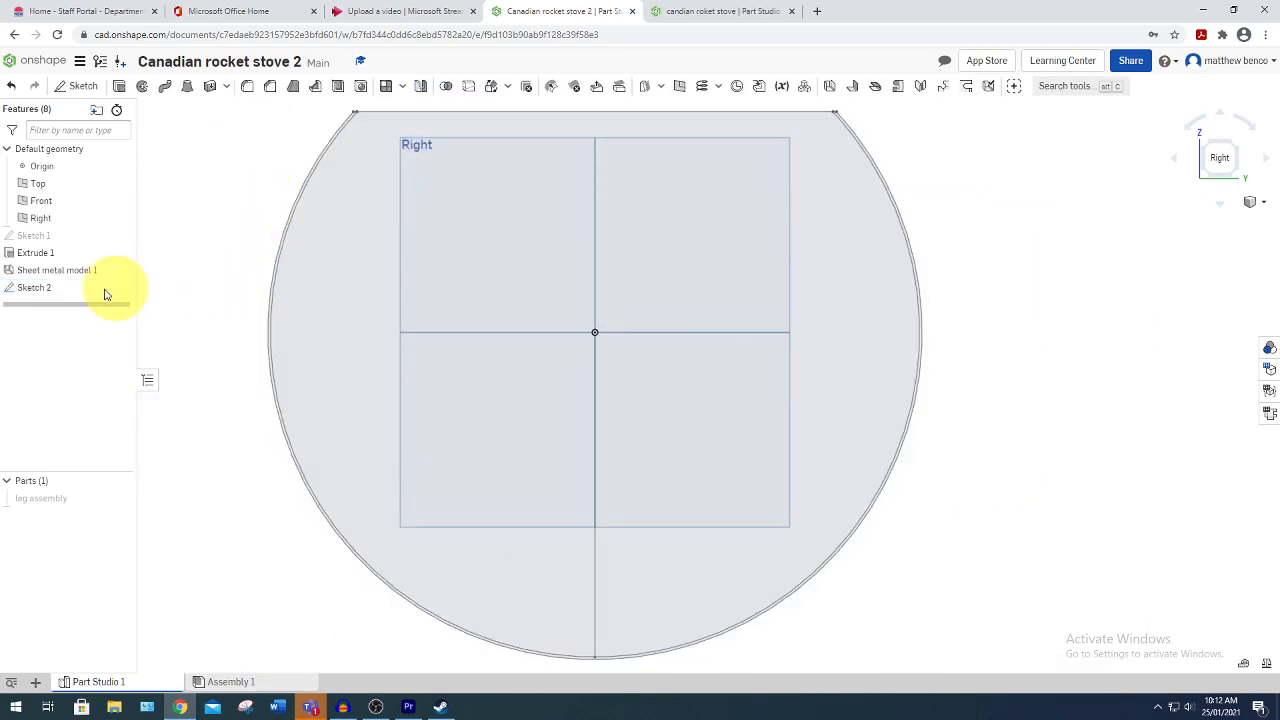
{"action": "right_click", "coordinate": [66, 292]}
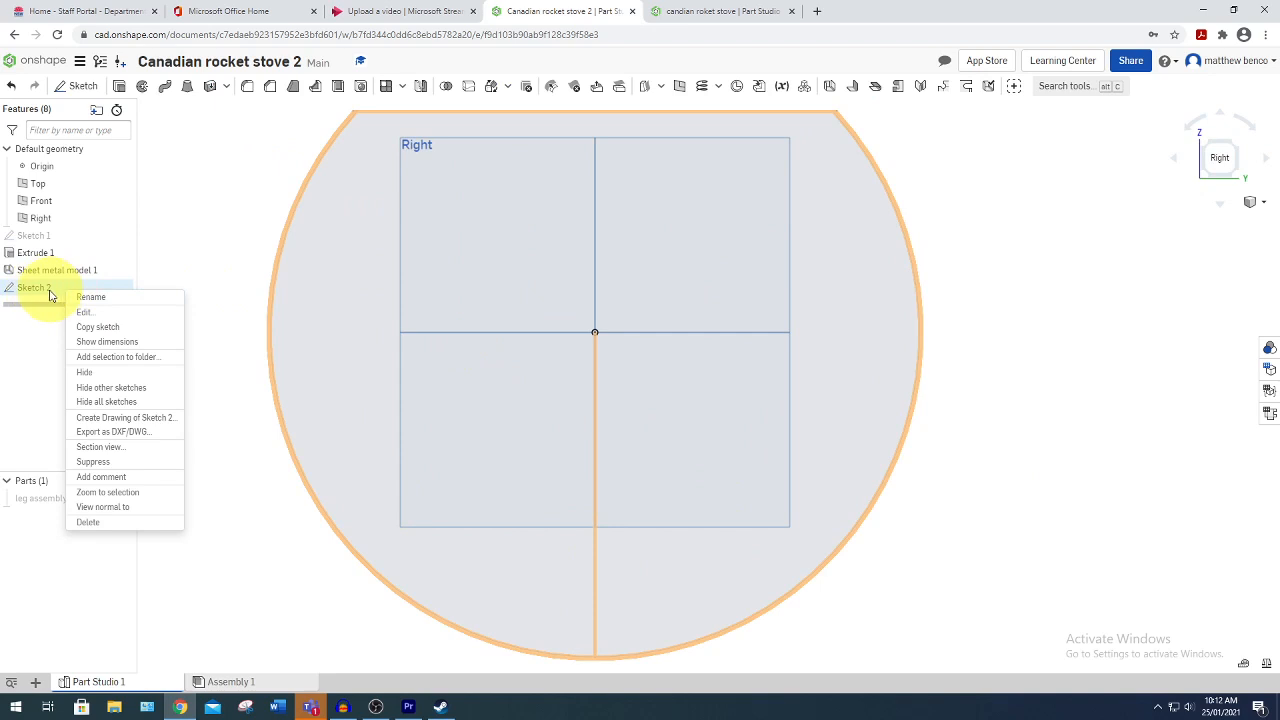
{"action": "left_click", "coordinate": [95, 298]}
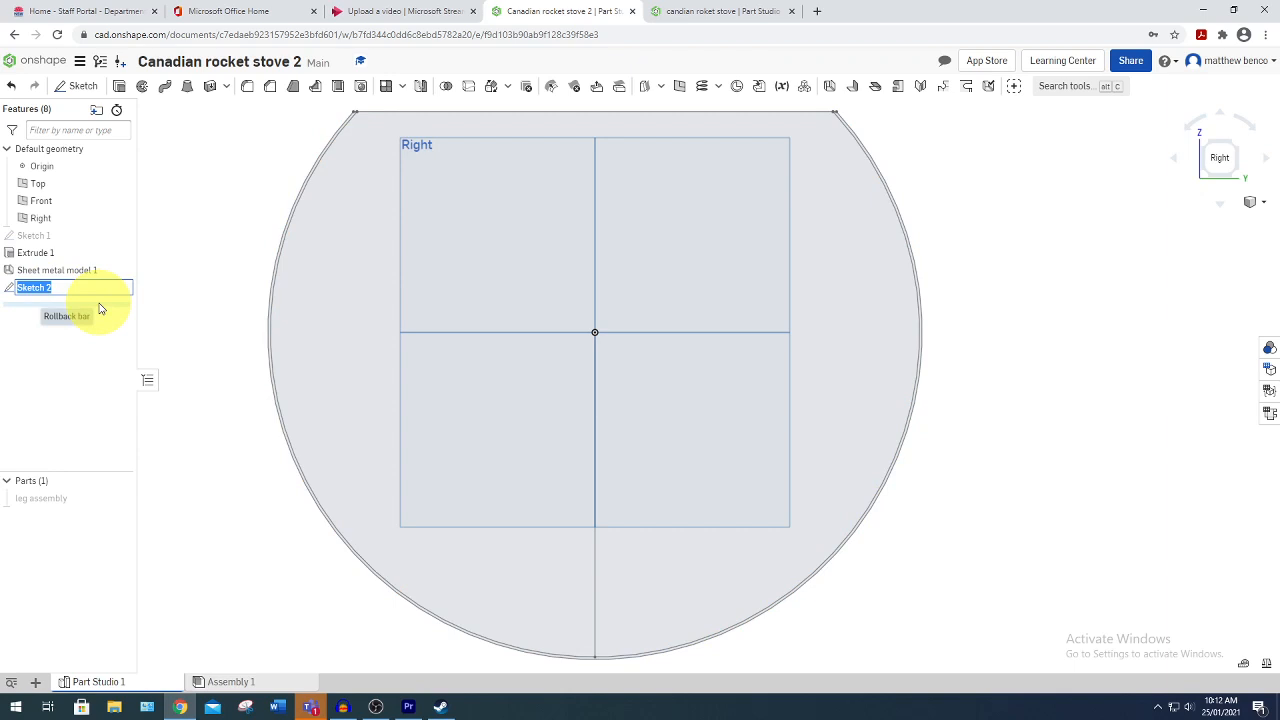
{"action": "type", "text": "barel sc"}
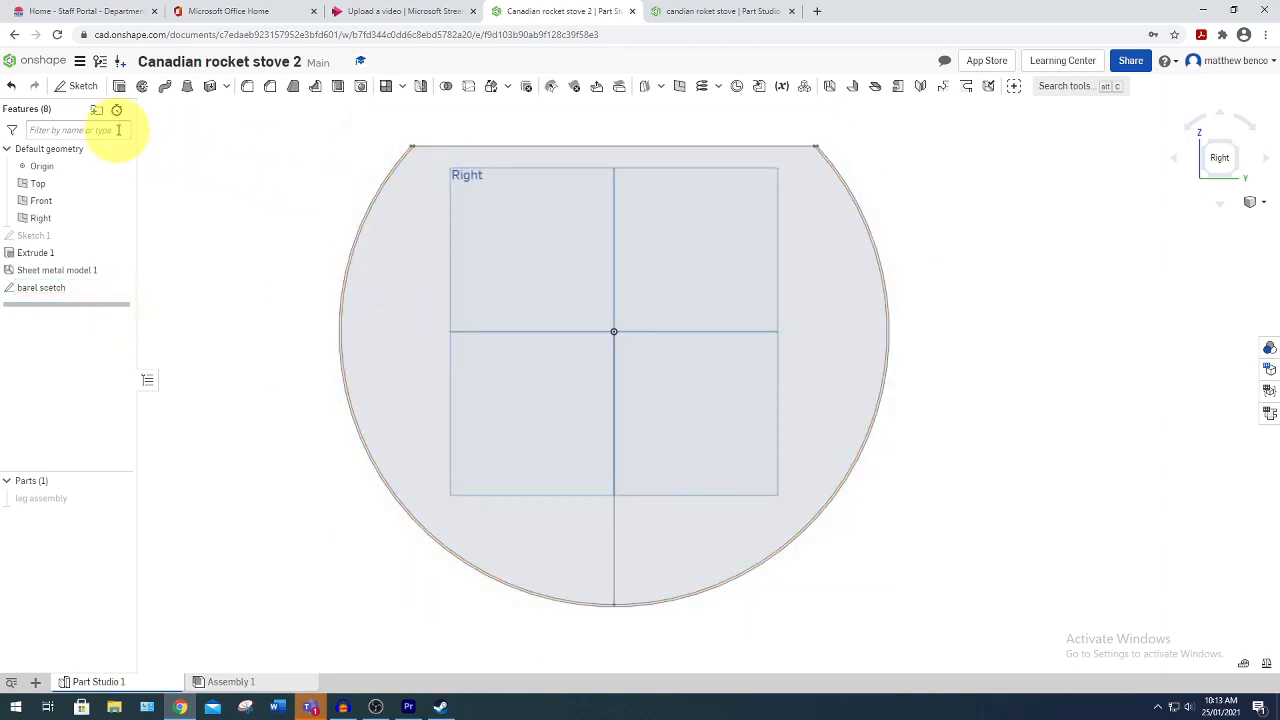
Extrude the thin-walled barrel profile as a new solid to a blind depth of 544 mm.
{"action": "left_click", "coordinate": [119, 90]}
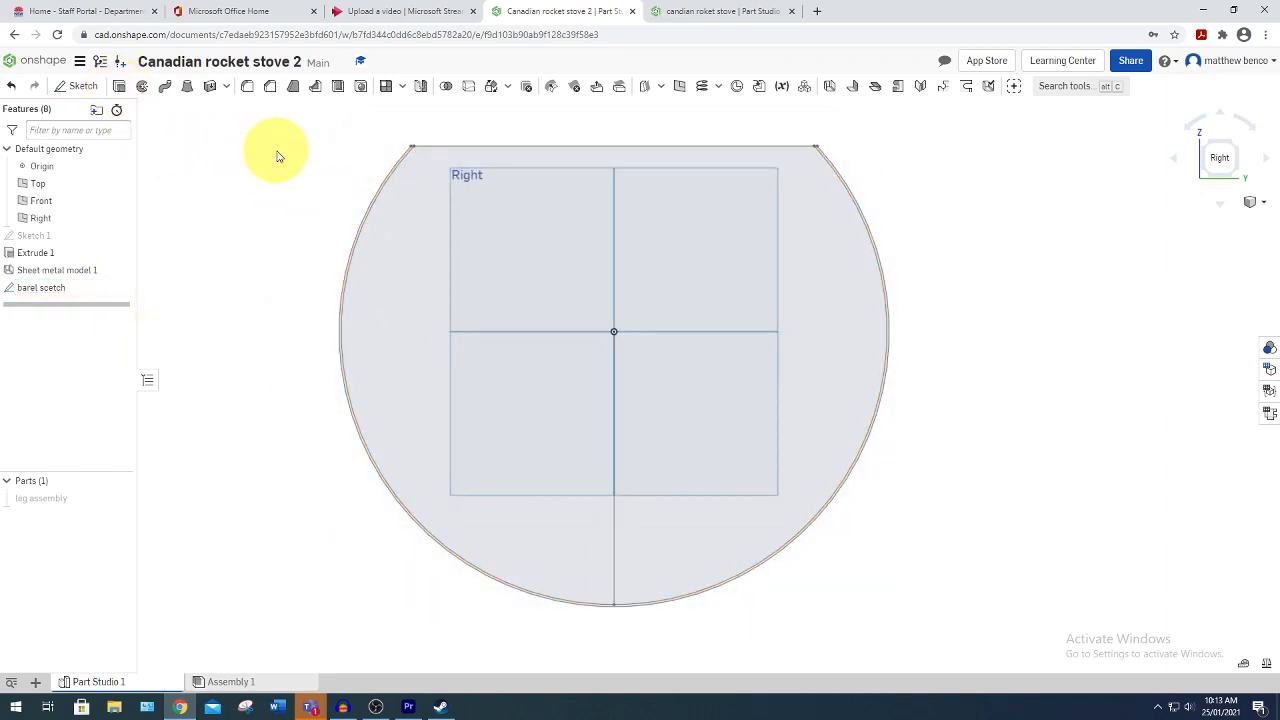
{"action": "scroll", "coordinate": [409, 157], "scroll_direction": "up", "scroll_amount": 5}
{"action": "left_click", "coordinate": [566, 371]}
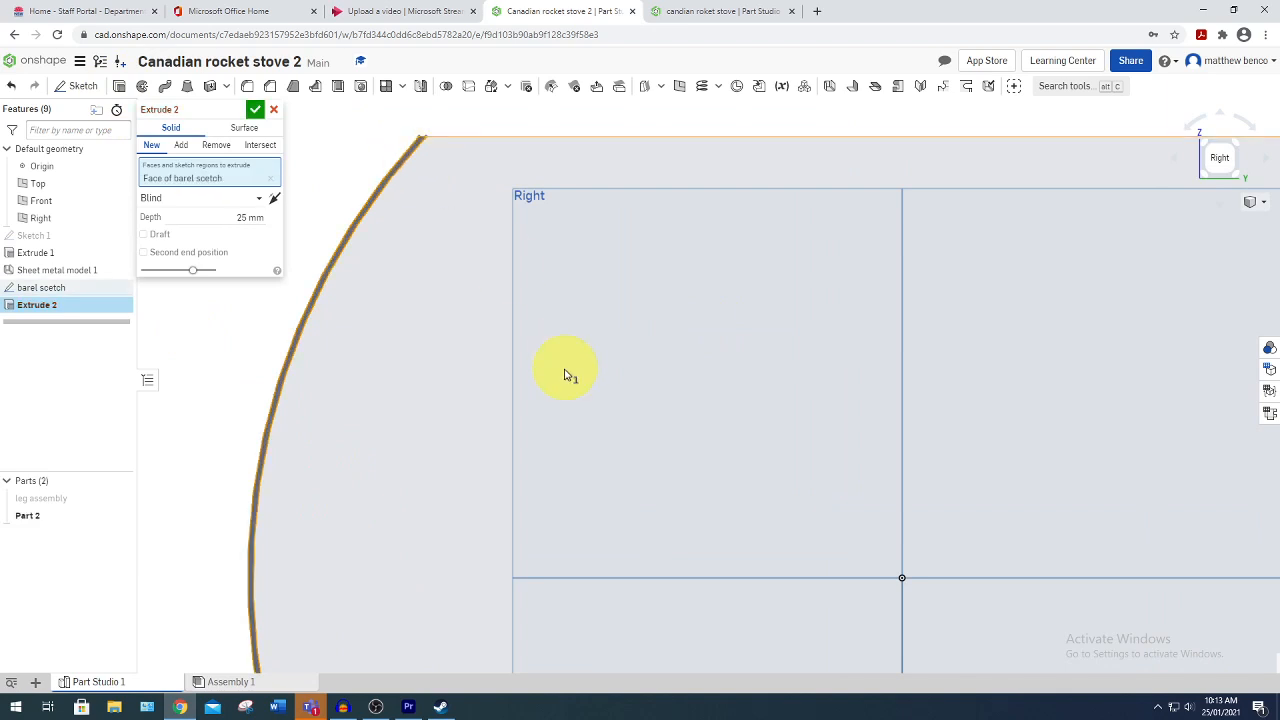
{"action": "scroll", "coordinate": [566, 368], "scroll_direction": "down", "scroll_amount": 5}
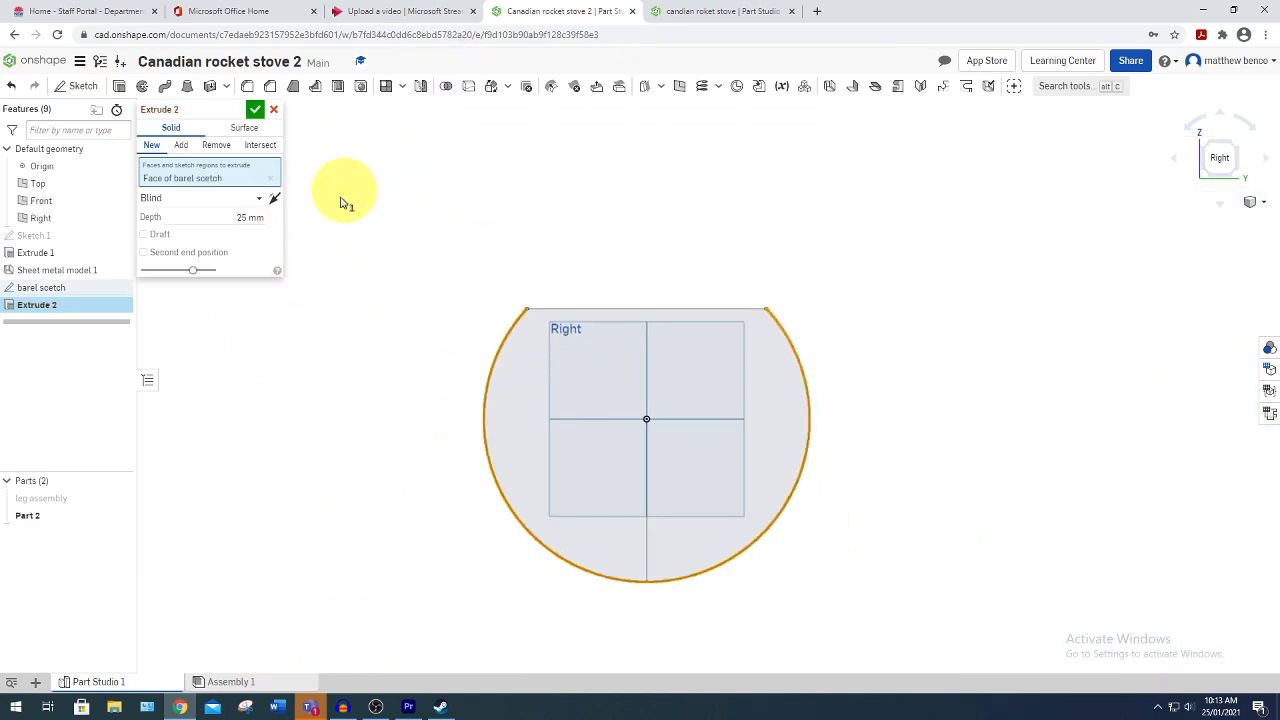
{"action": "left_click", "coordinate": [255, 216]}
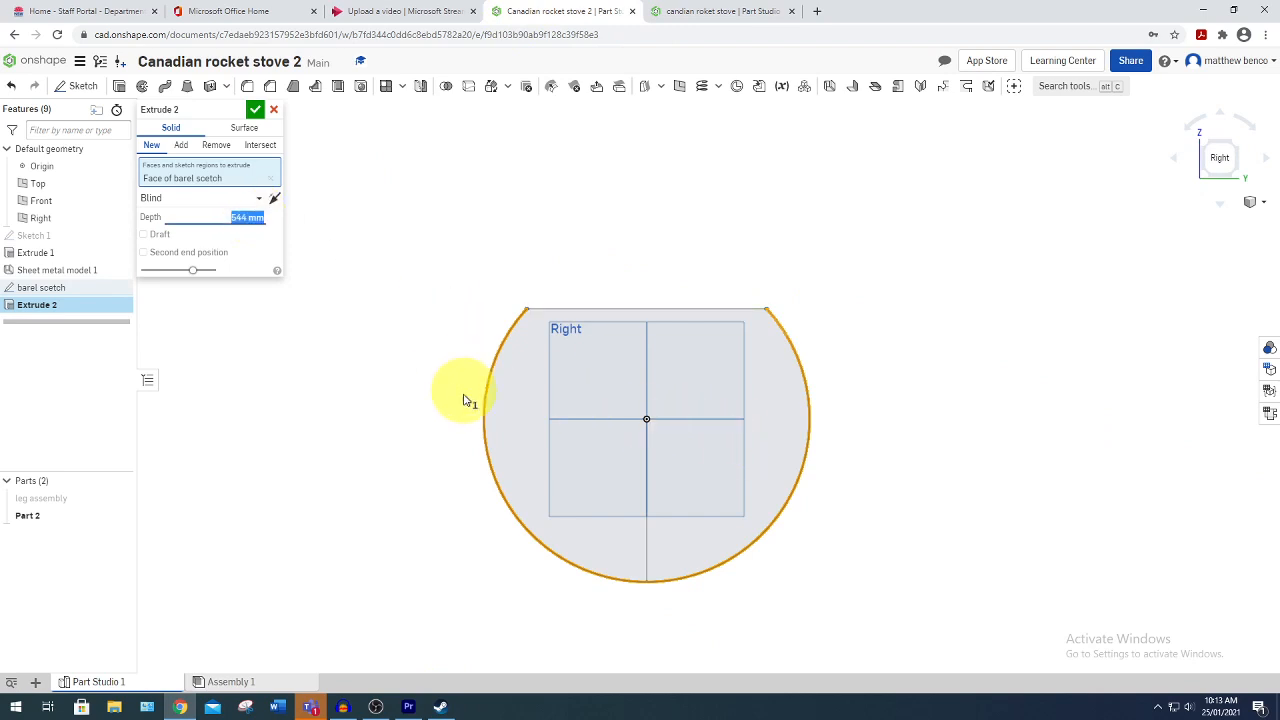
{"action": "right_click_drag", "start_coordinate": [463, 401], "coordinate": [507, 417]}
{"action": "right_click_drag", "start_coordinate": [527, 411], "coordinate": [491, 402]}
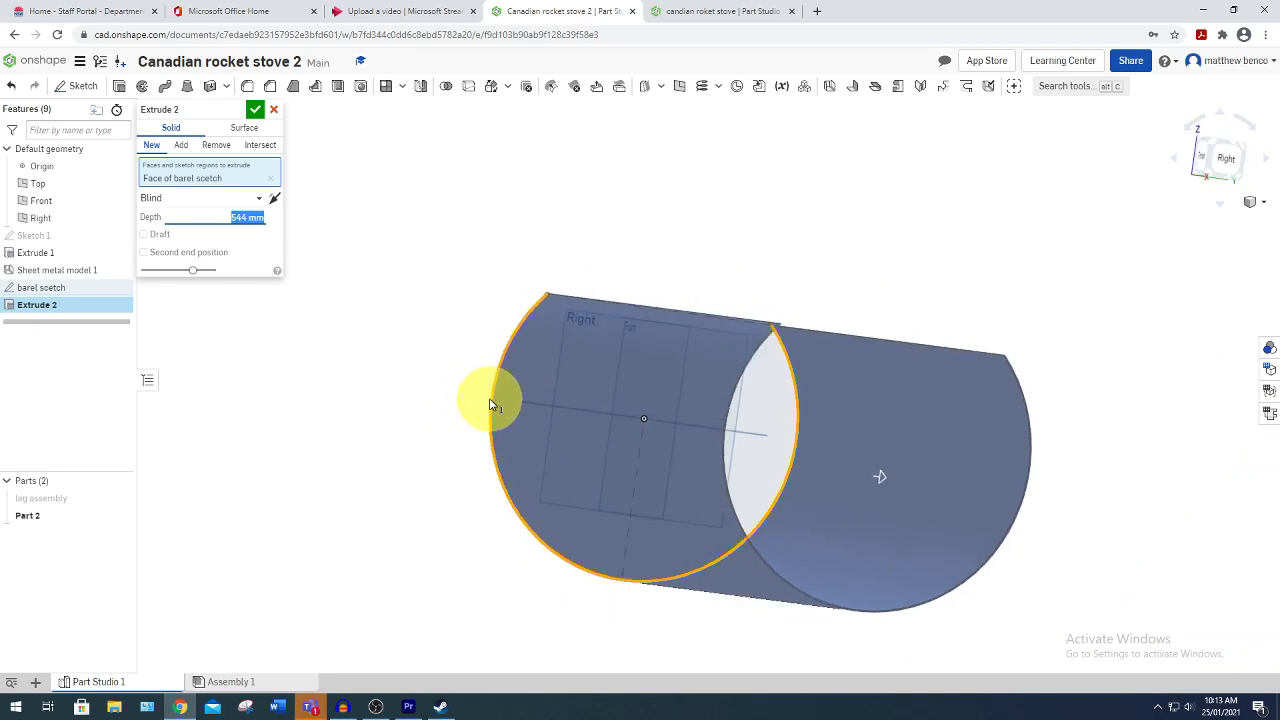
{"action": "left_click", "coordinate": [258, 111]}
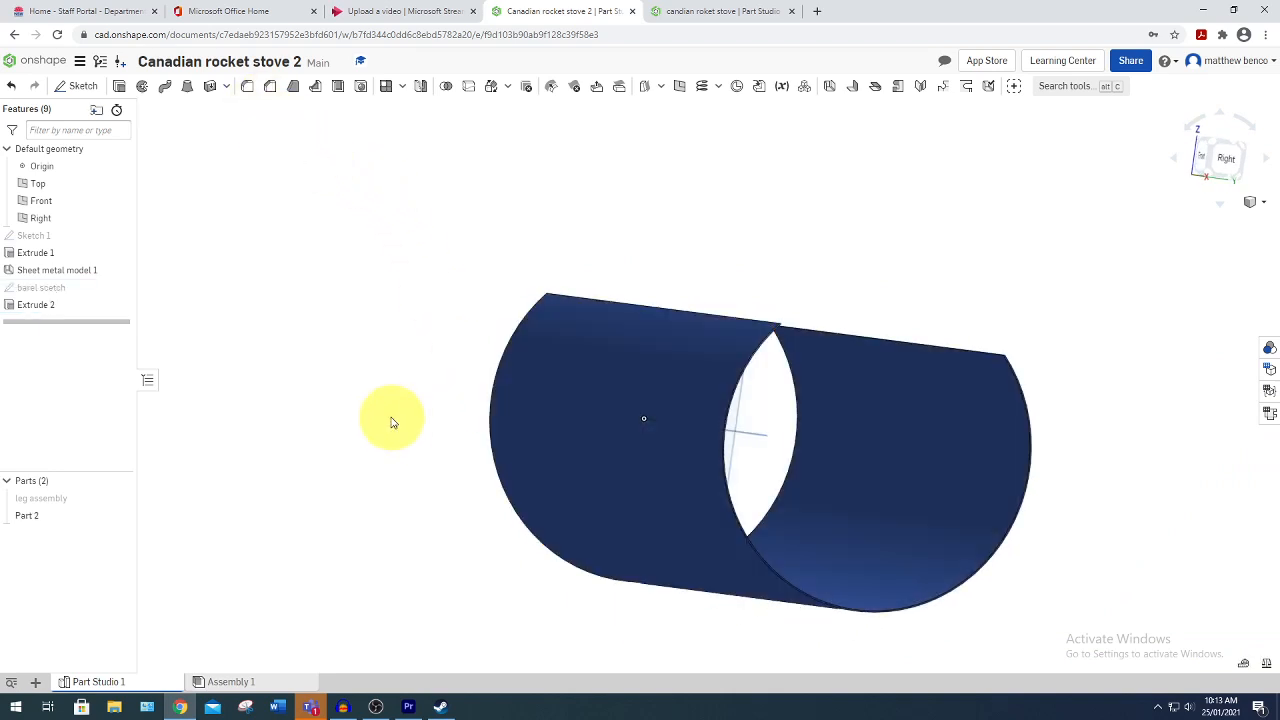
{"action": "mouse_move", "coordinate": [480, 403]}
{"action": "right_mouse_down"}
{"action": "mouse_move", "coordinate": [509, 423]}
{"action": "mouse_move", "coordinate": [463, 421]}
{"action": "mouse_move", "coordinate": [484, 428]}
{"action": "right_mouse_up"}
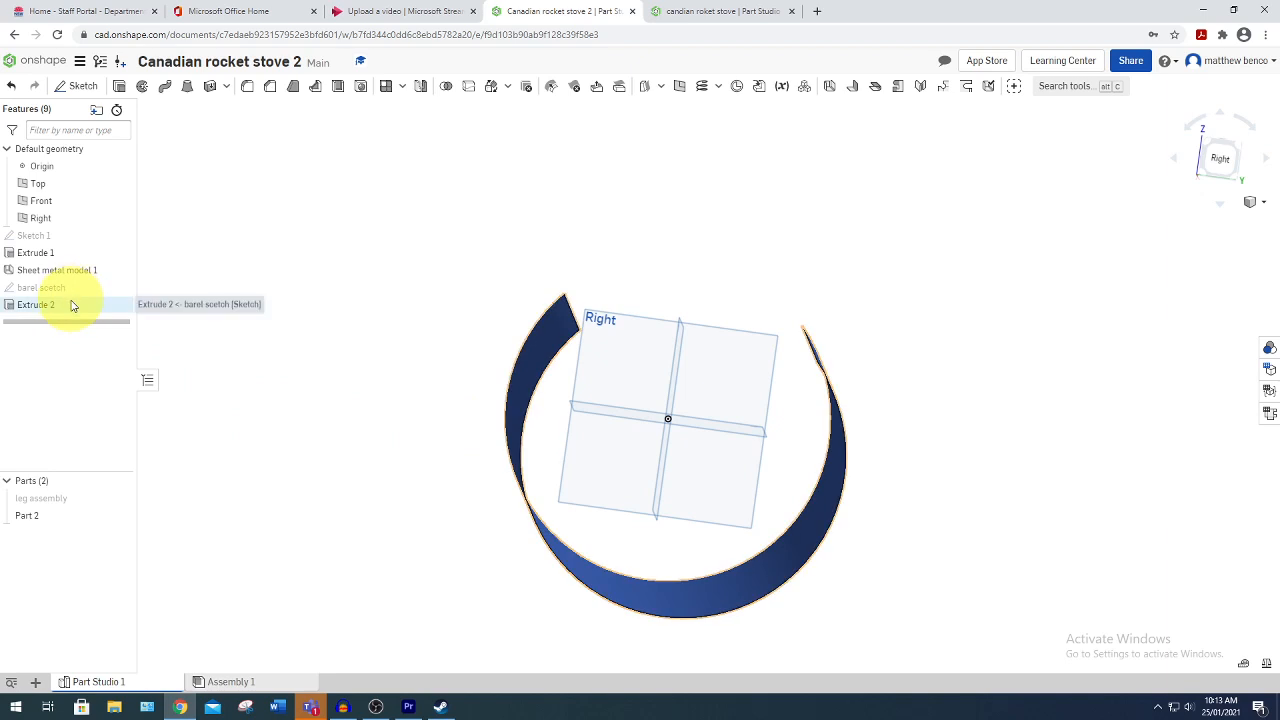
Open the properties of the newly extruded part and name it "barrel", correcting the spelling.
{"action": "right_click", "coordinate": [35, 516]}
{"action": "left_click", "coordinate": [104, 314]}
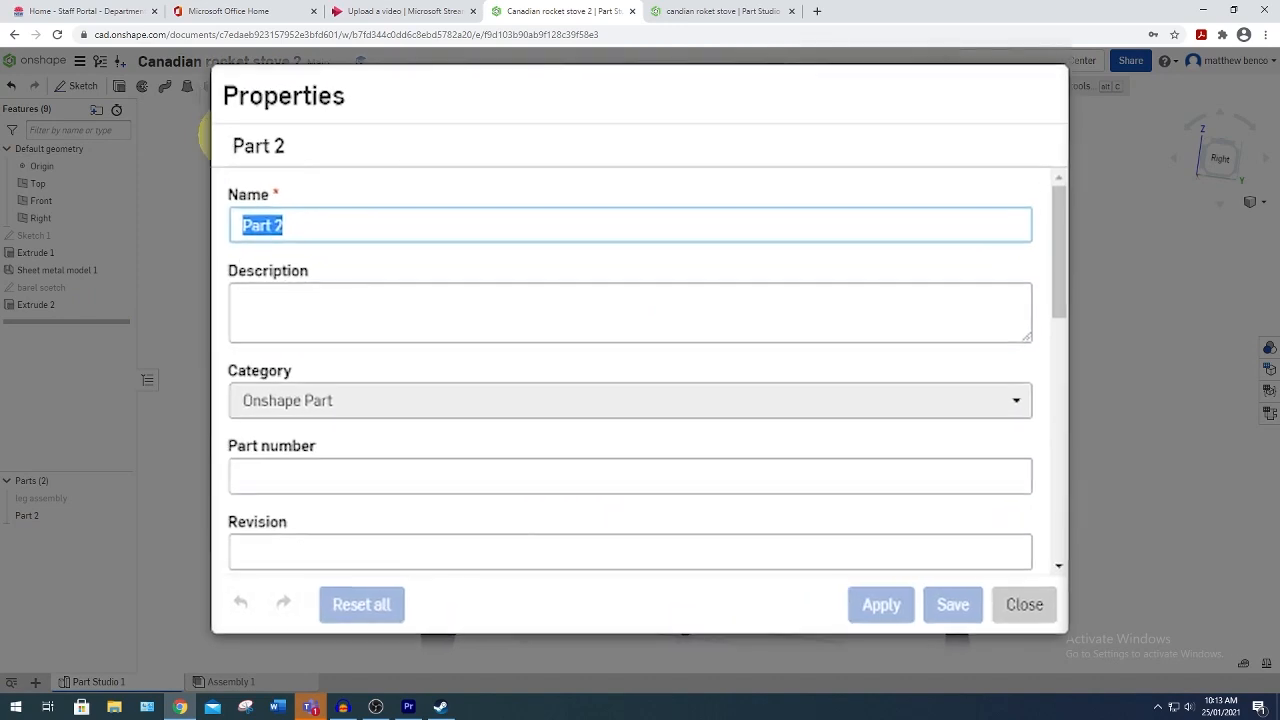
{"action": "type", "text": "barrel"}
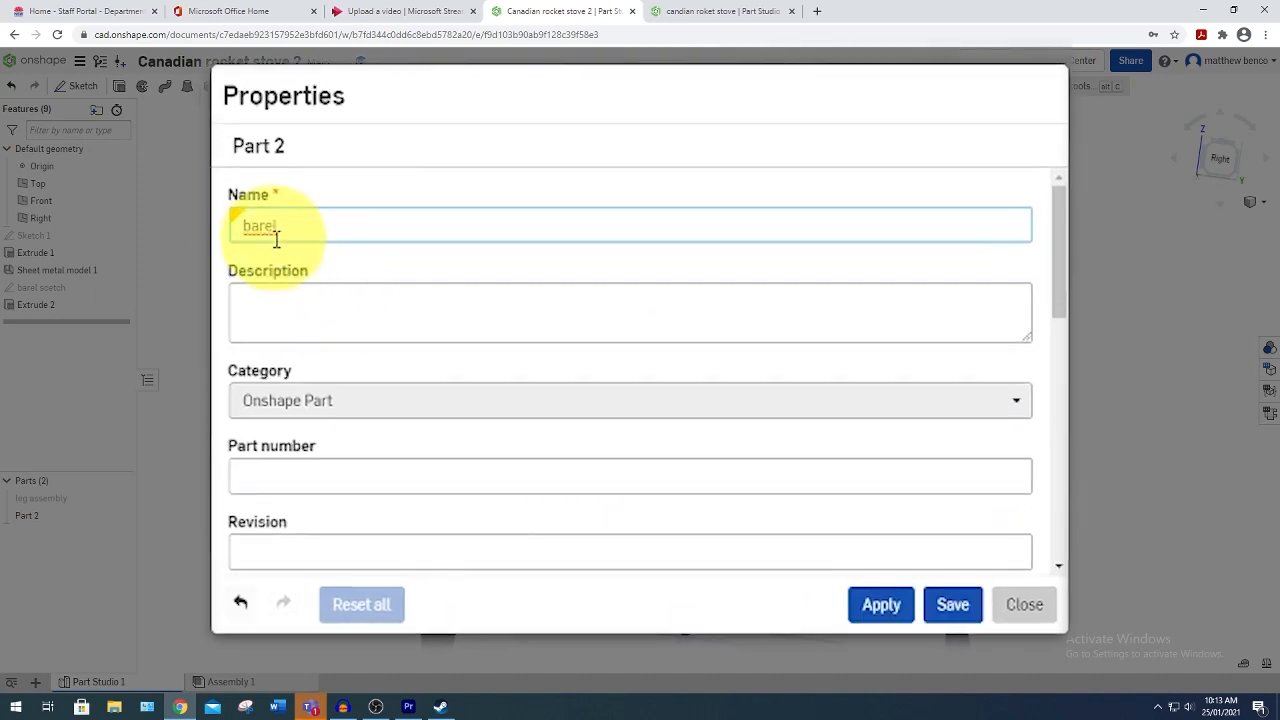
{"action": "right_click", "coordinate": [268, 230]}
{"action": "left_click", "coordinate": [325, 249]}
{"action": "double_click", "coordinate": [262, 226]}
Enter the description "barrel" with "544x580x1mm black sheet" on a second line, set the part number to 2, and save the properties.
{"action": "key", "text": "ctrl+c"}
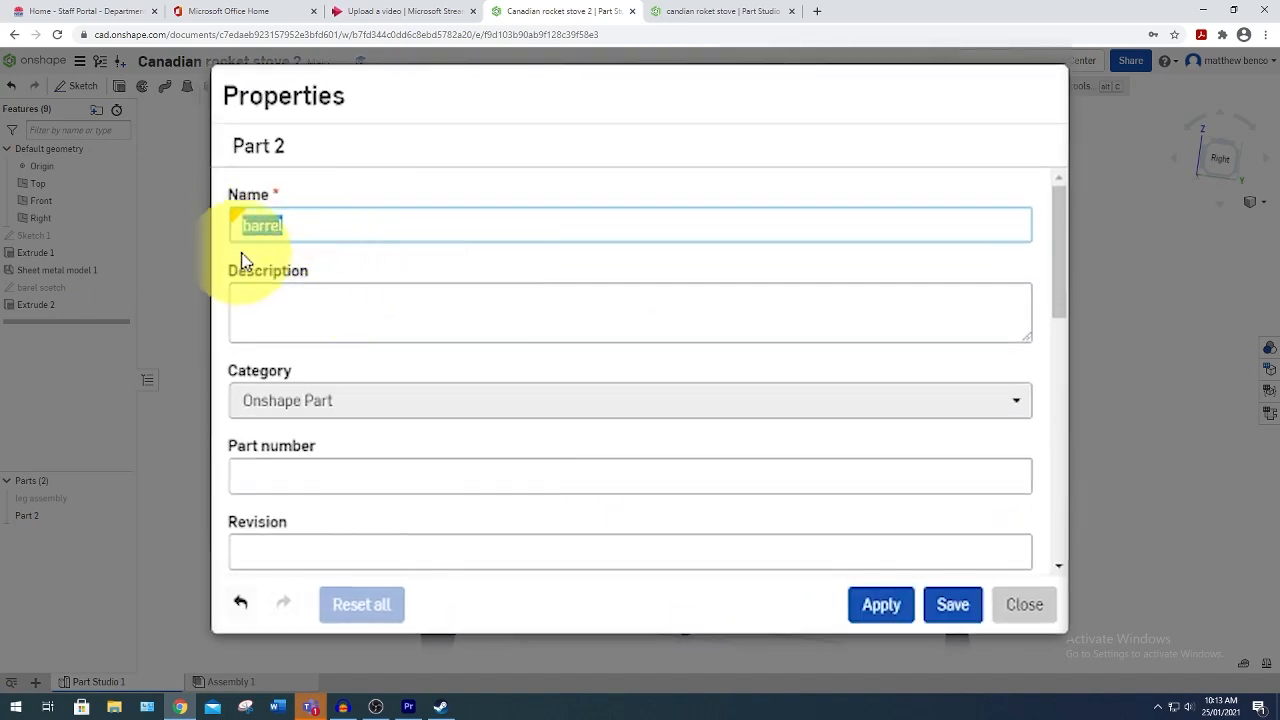
{"action": "left_click", "coordinate": [271, 290]}
{"action": "key", "text": "ctrl+v"}
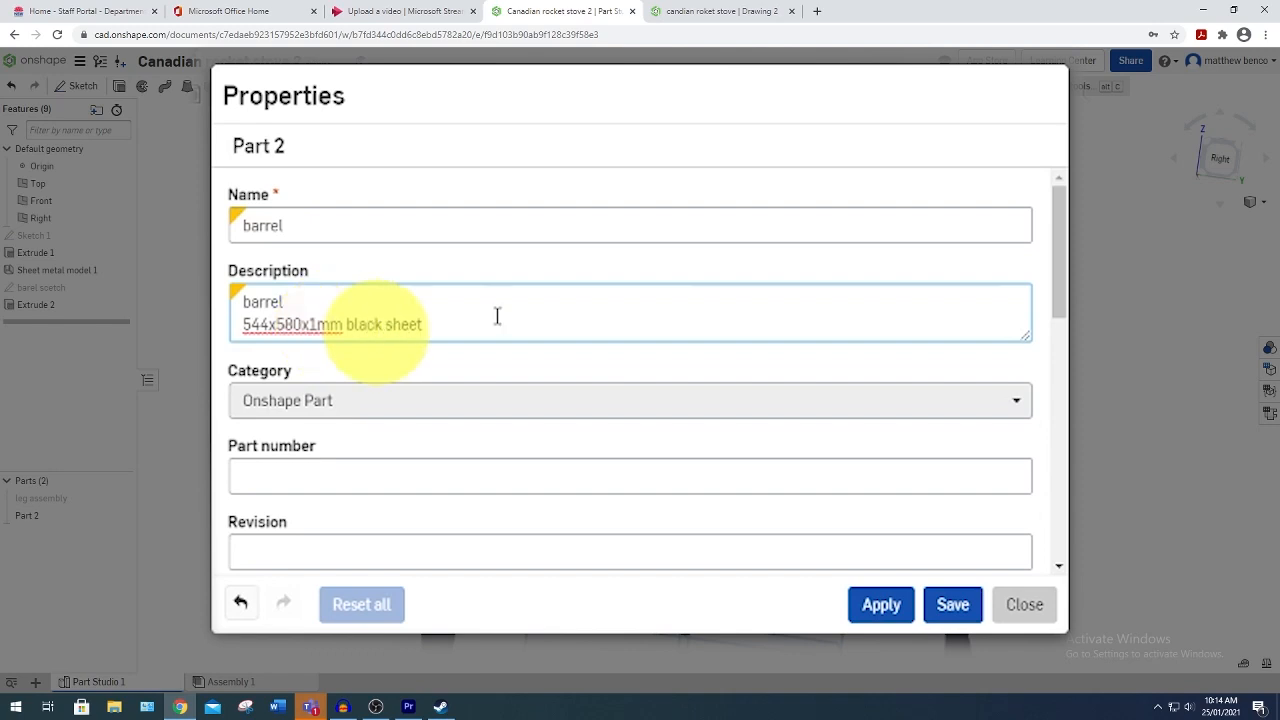
{"action": "left_click", "coordinate": [361, 473]}
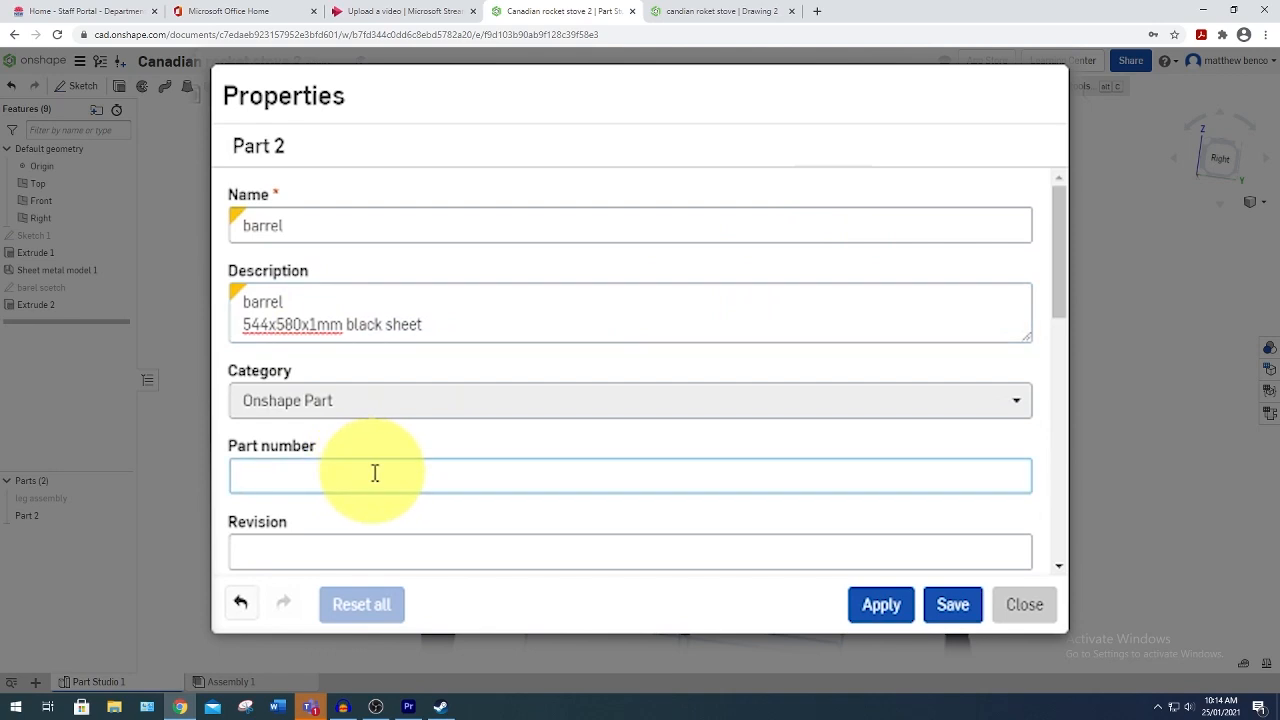
{"action": "type", "text": "2"}
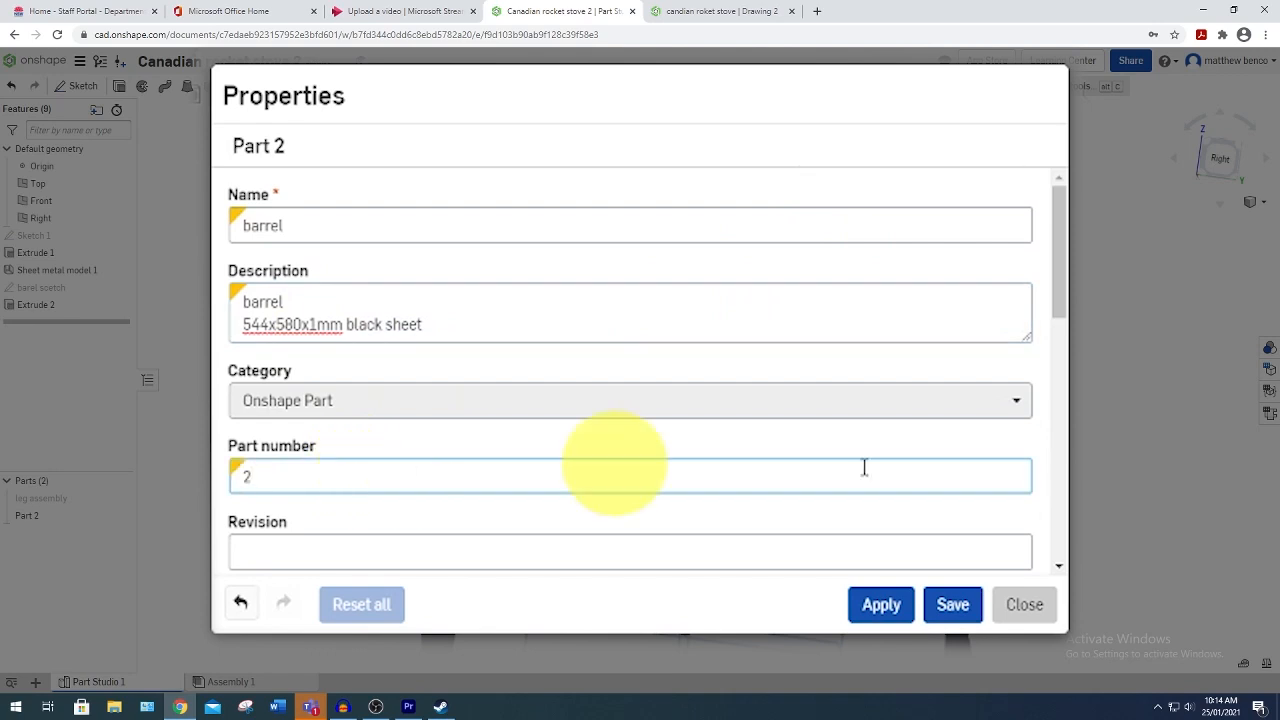
{"action": "left_click", "coordinate": [968, 605]}
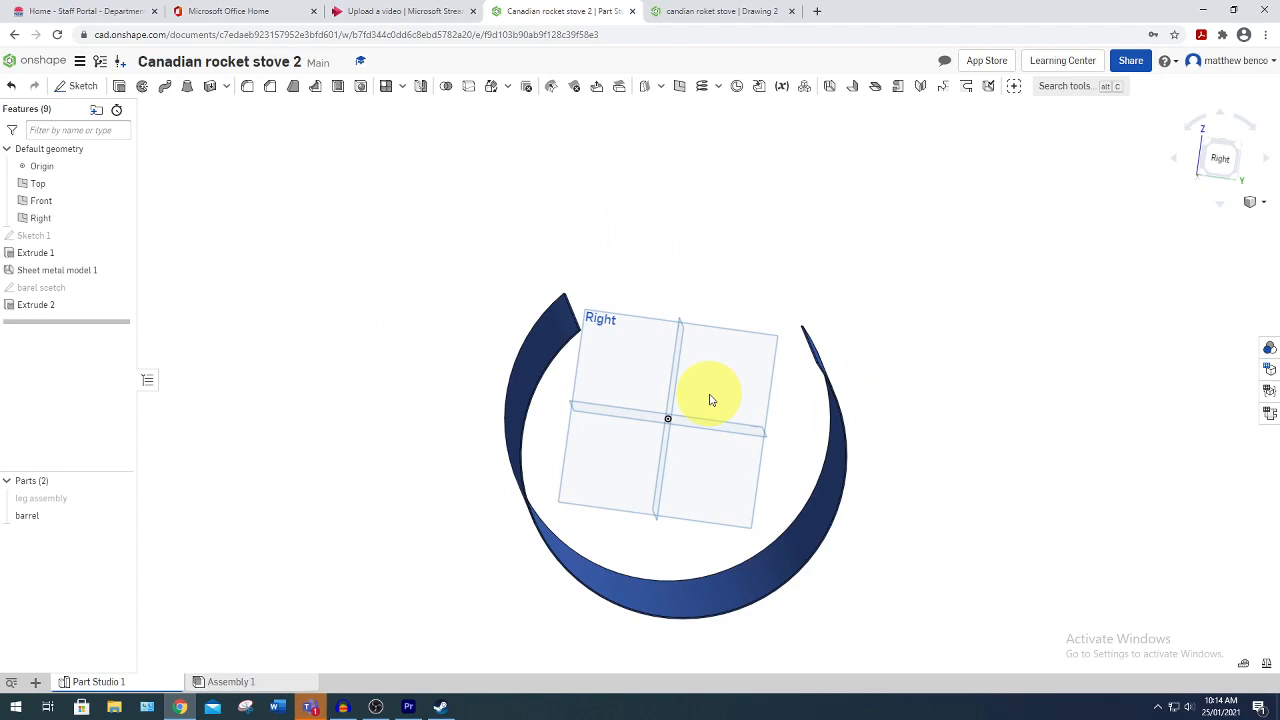
Show the barrel sketch, hide the barrel part, and create a Curve point plane at the upper end of the inner arc.
{"action": "left_click", "coordinate": [119, 287]}
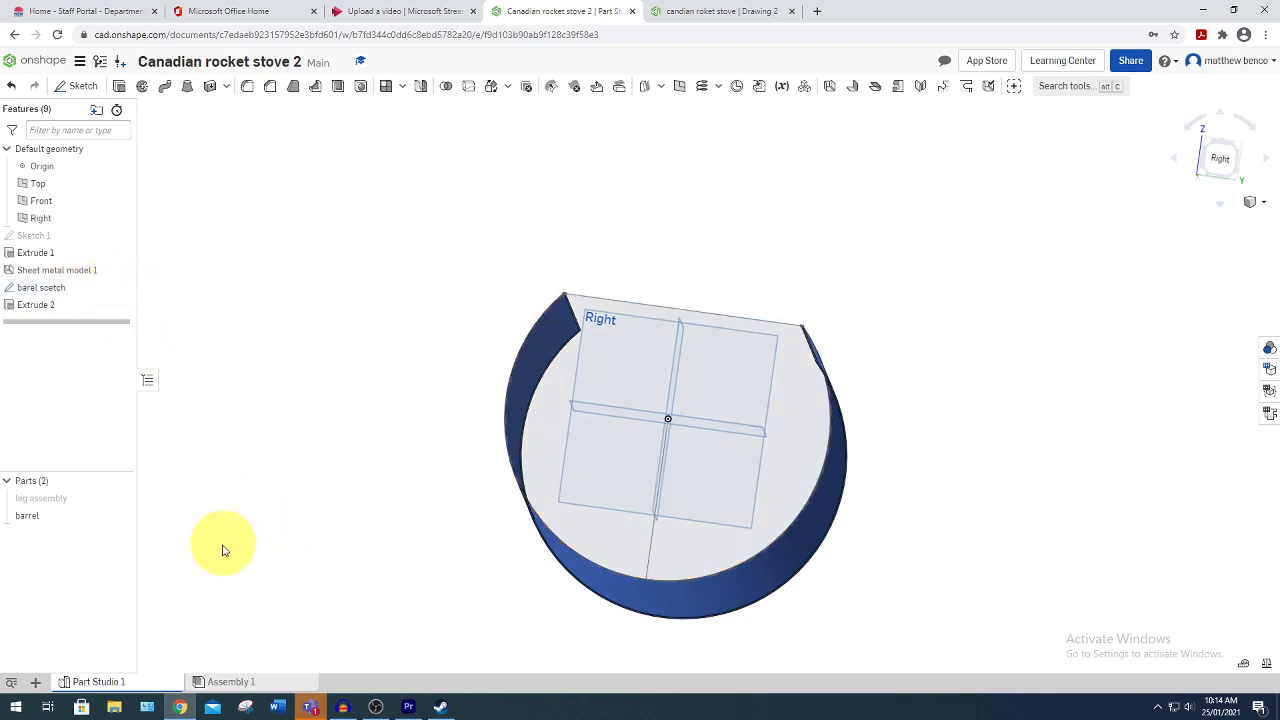
{"action": "left_click", "coordinate": [120, 519]}
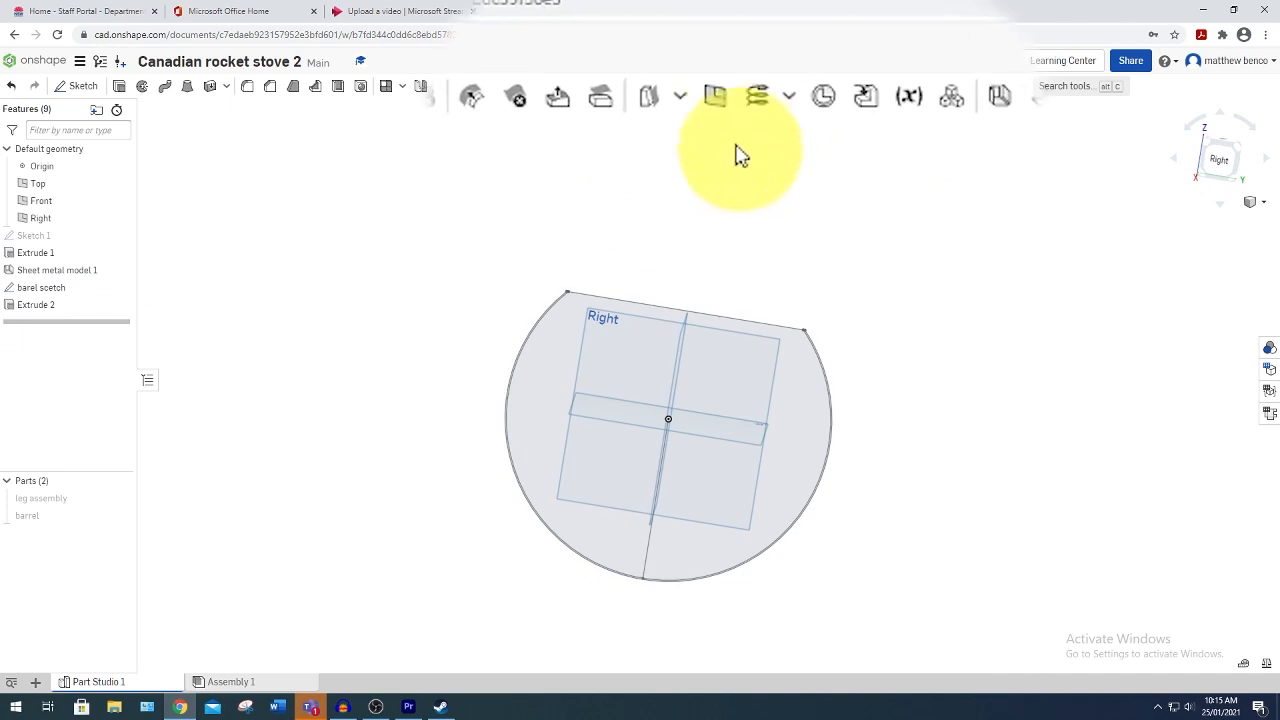
{"action": "left_click", "coordinate": [720, 97]}
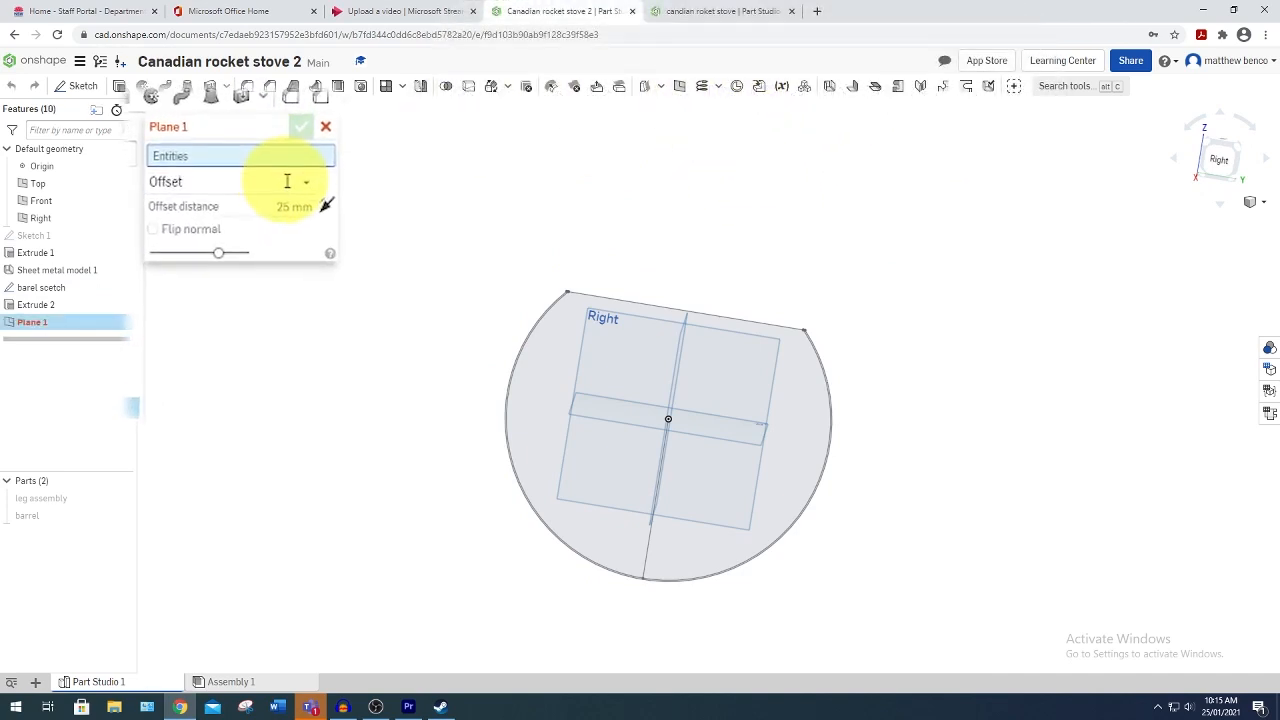
{"action": "left_click", "coordinate": [255, 163]}
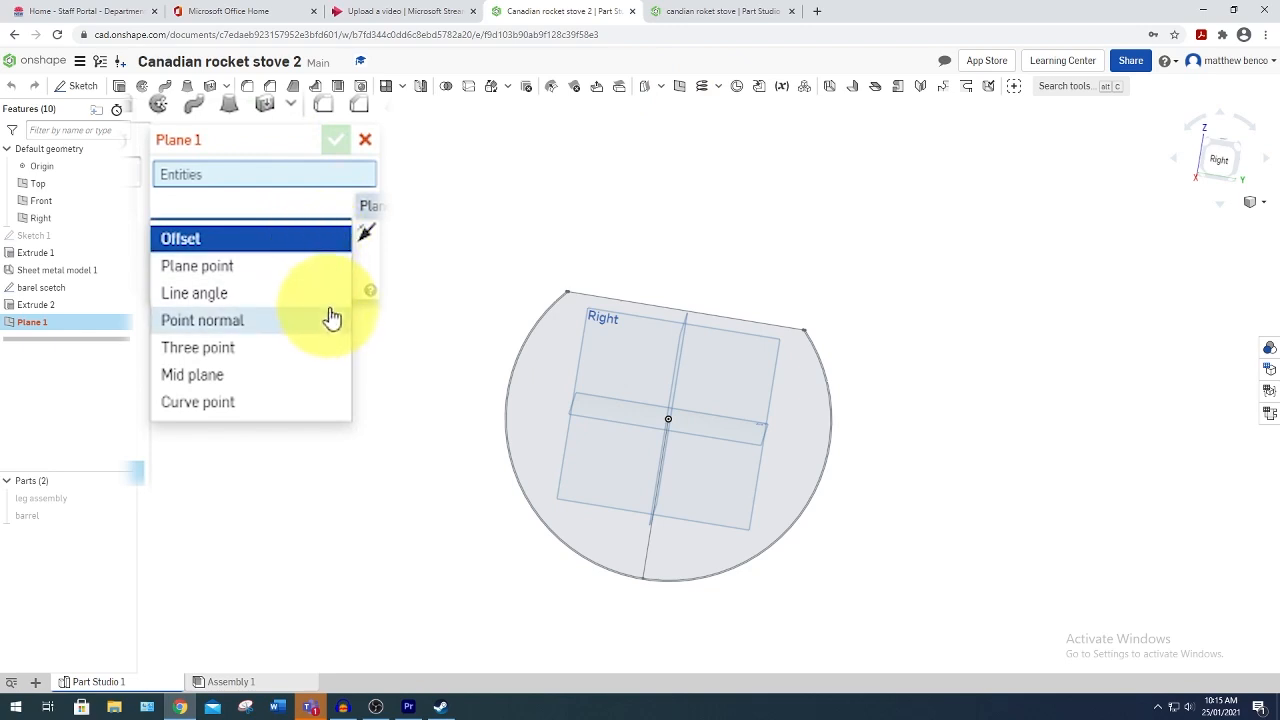
{"action": "left_click", "coordinate": [314, 400]}
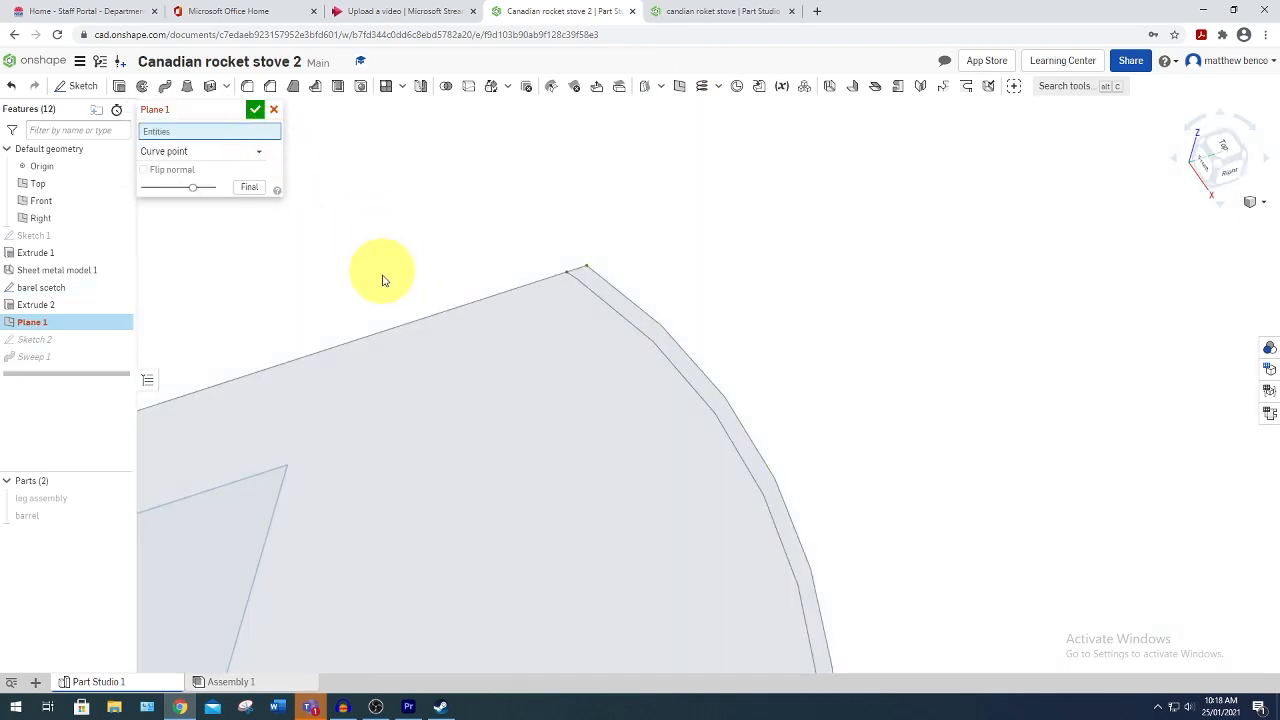
{"action": "left_click", "coordinate": [601, 307]}
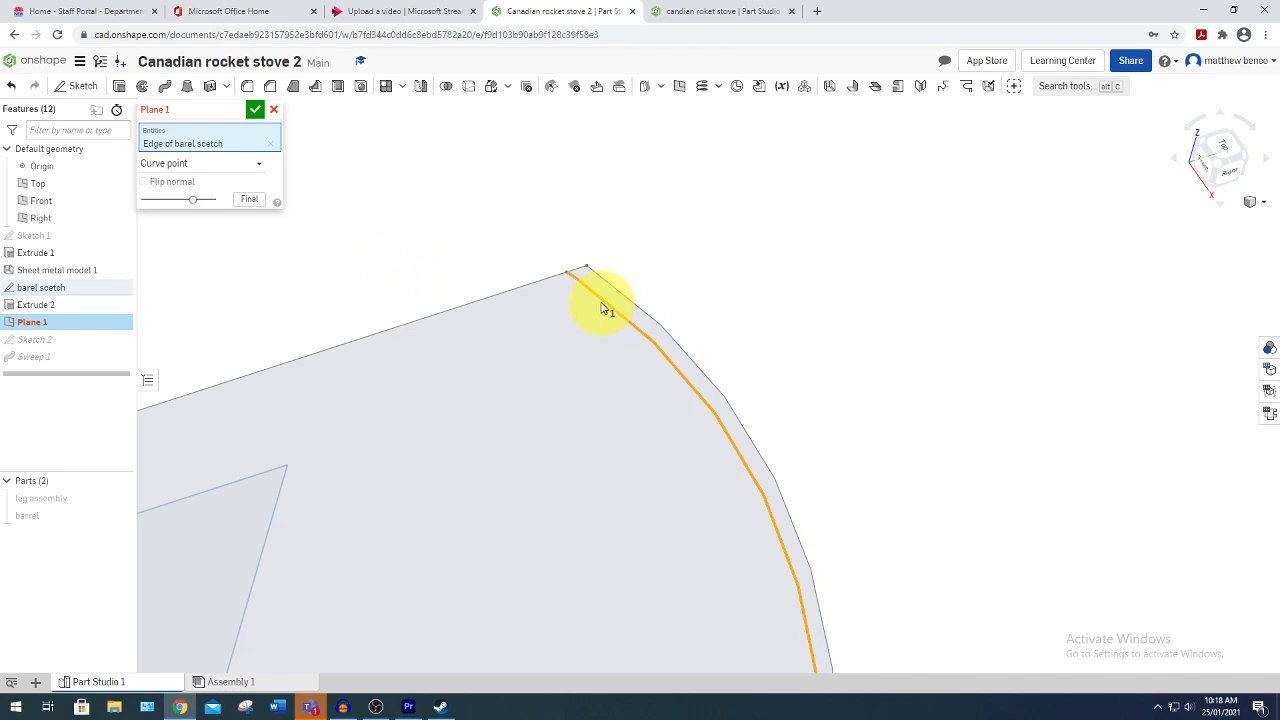
{"action": "left_click", "coordinate": [570, 272]}
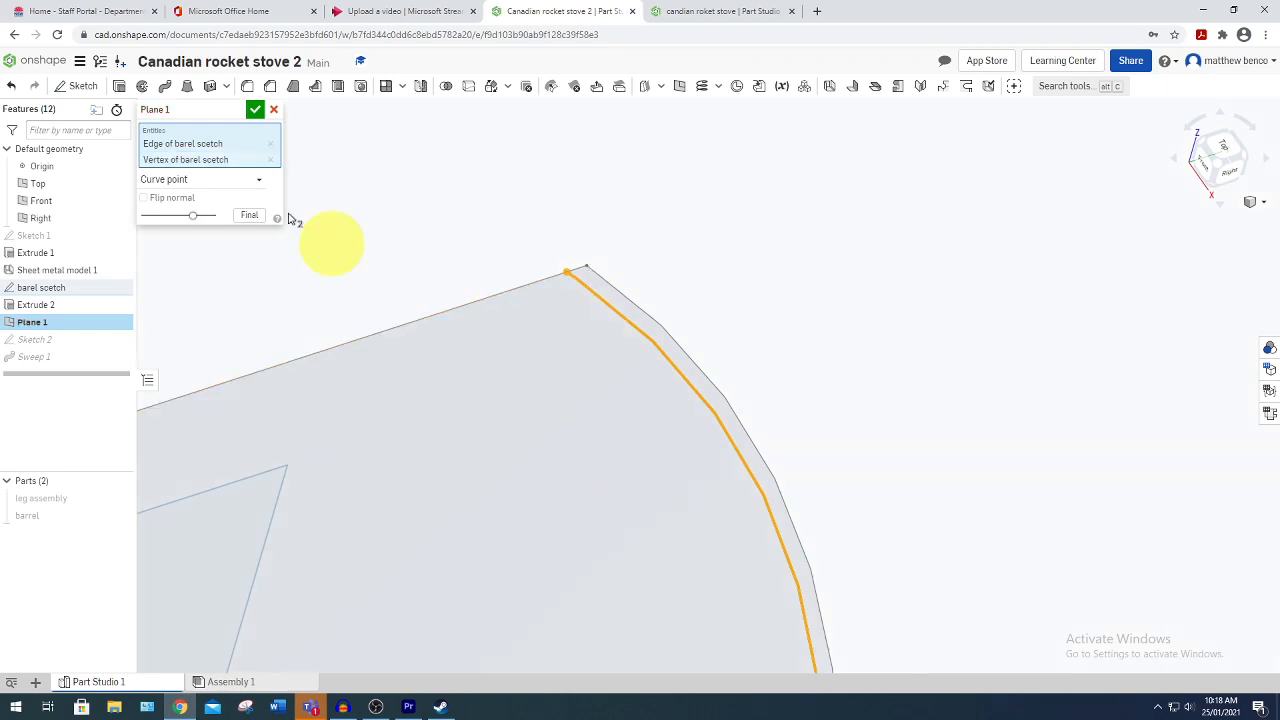
{"action": "left_click", "coordinate": [255, 109]}
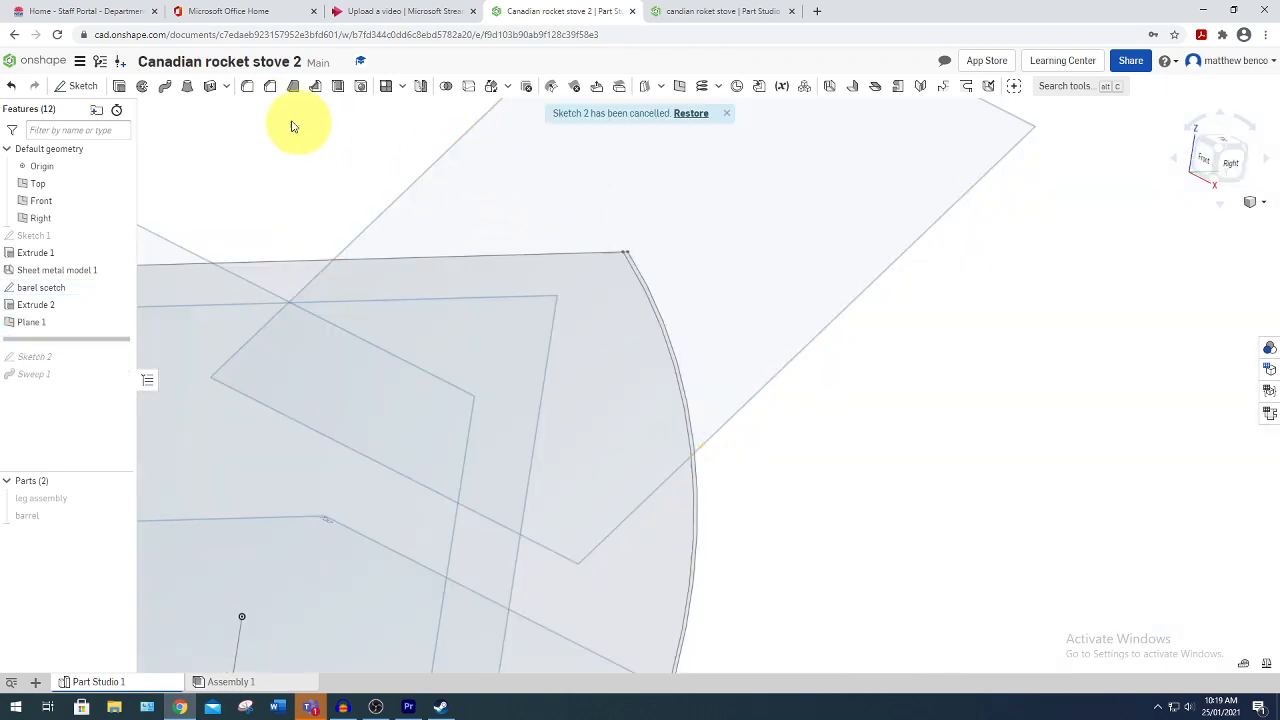
Start a sketch on the new plane and draw a 30 mm line from the inner arc's upper end.
{"action": "left_click", "coordinate": [93, 88]}
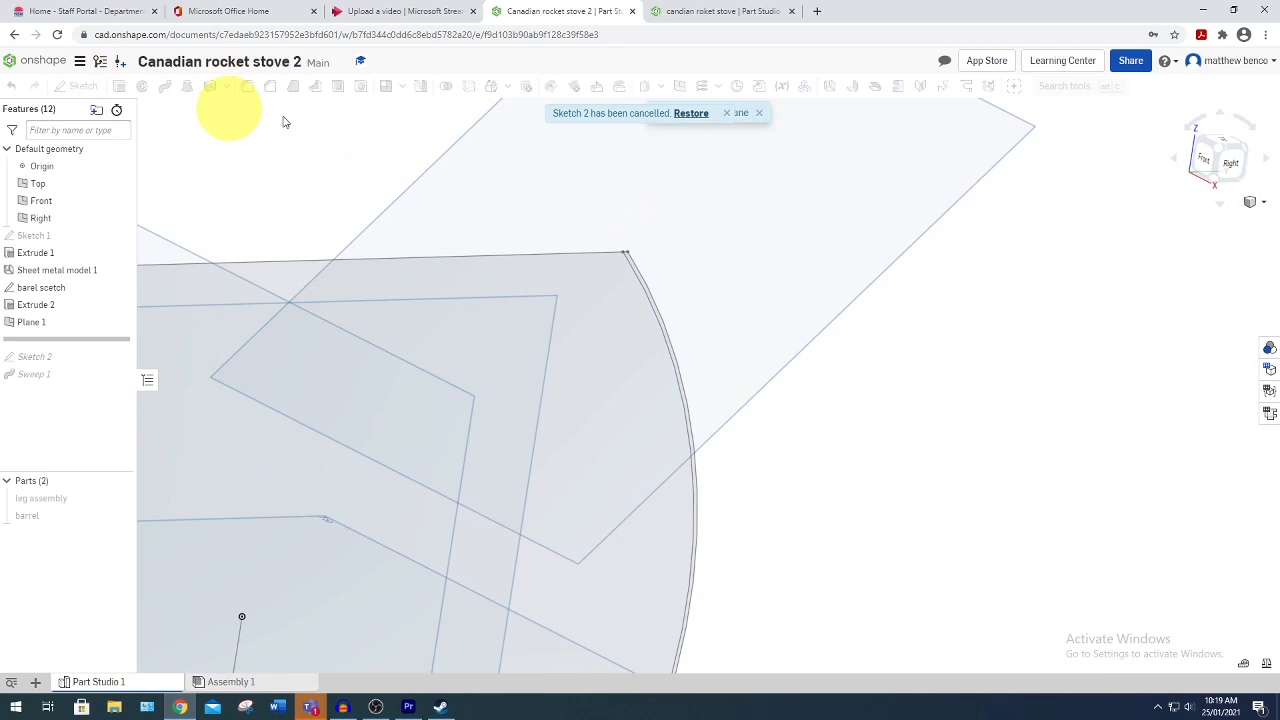
{"action": "left_click", "coordinate": [900, 180]}
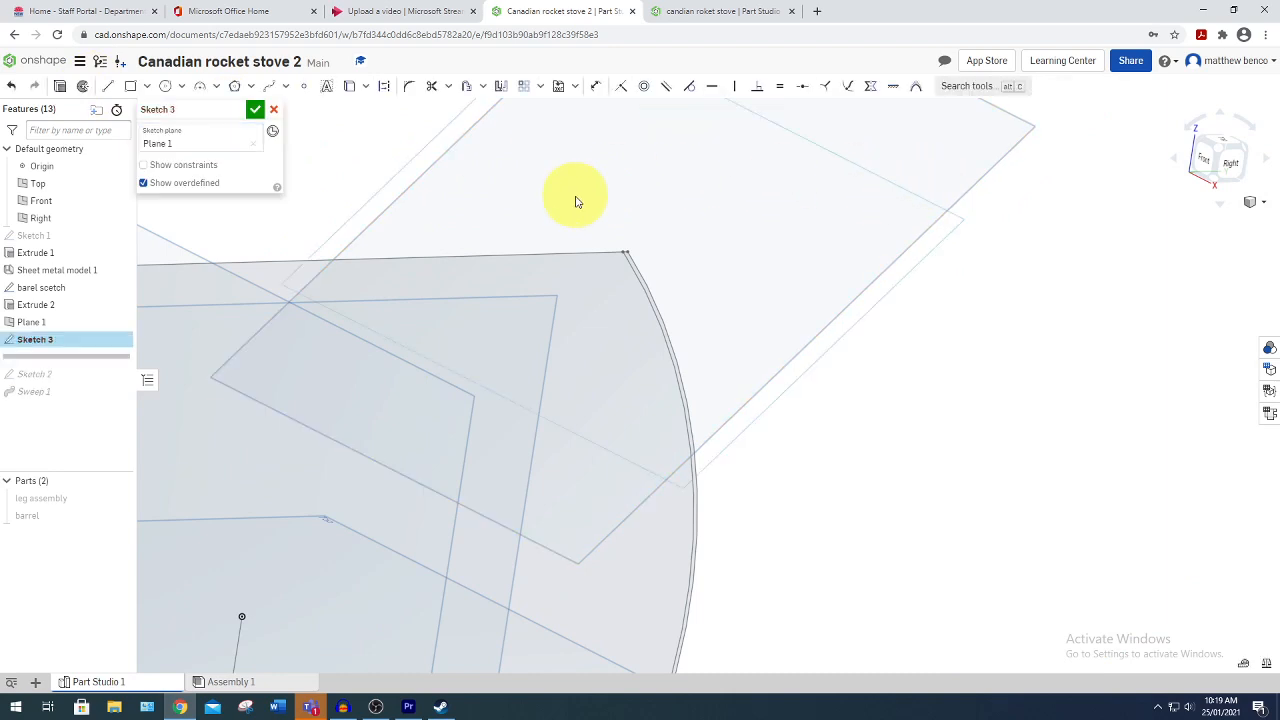
{"action": "scroll", "coordinate": [619, 225], "scroll_direction": "up", "scroll_amount": 5}
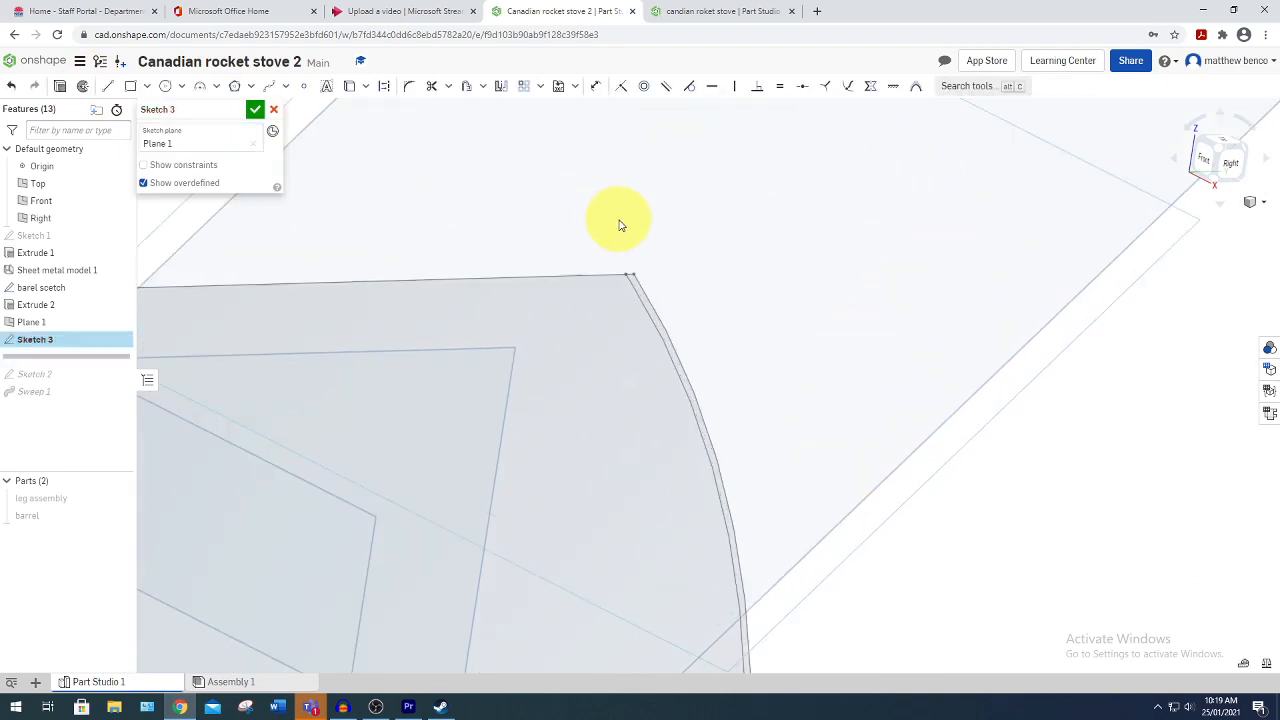
{"action": "left_click", "coordinate": [108, 86]}
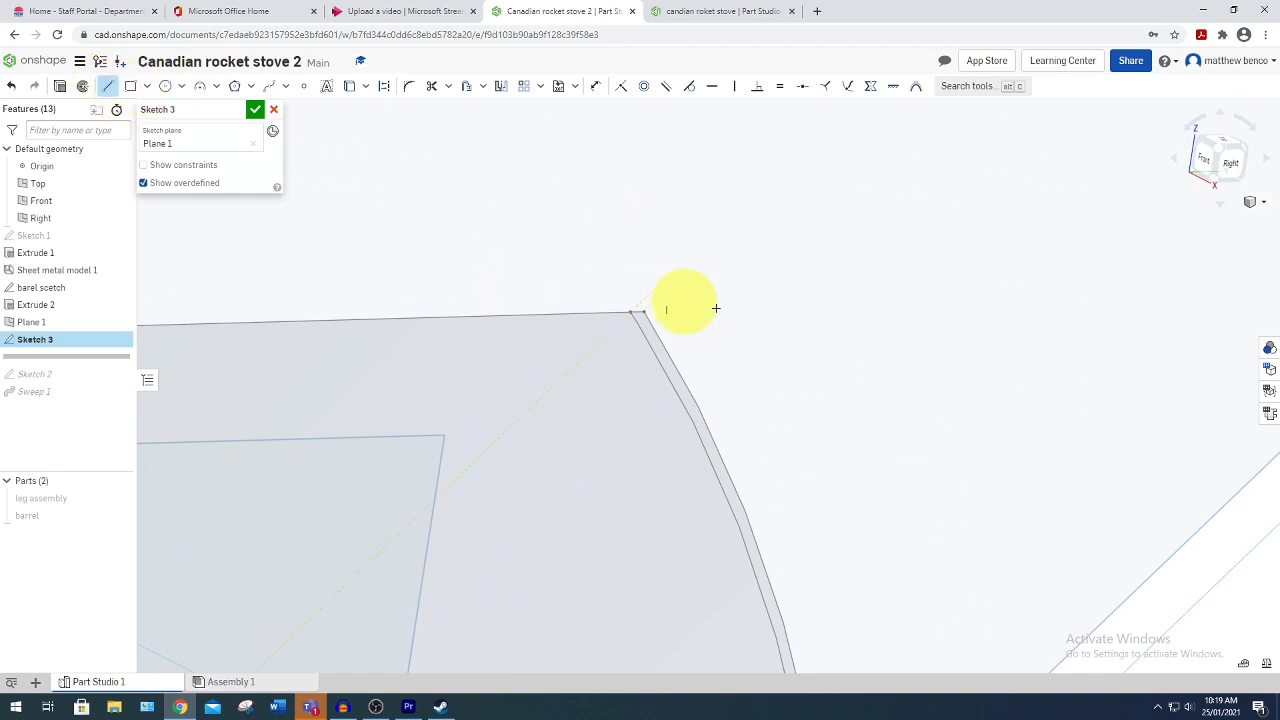
{"action": "left_click", "coordinate": [628, 309]}
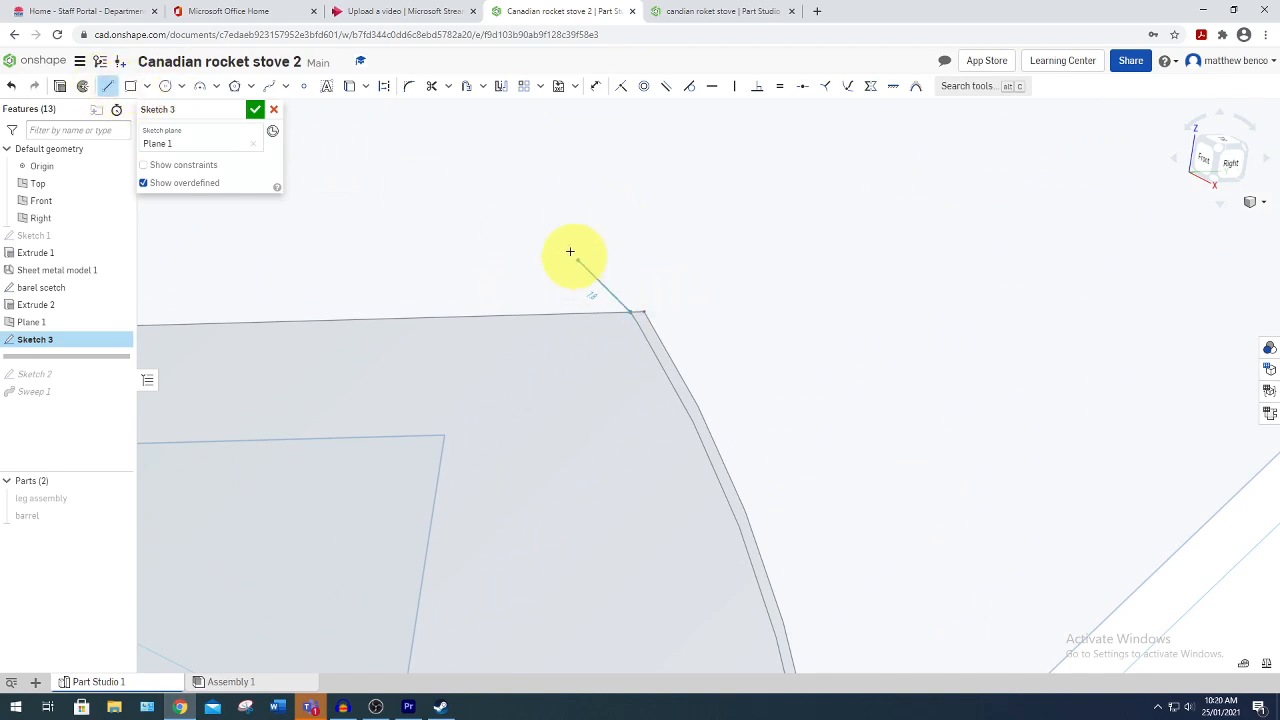
{"action": "left_click", "coordinate": [449, 221]}
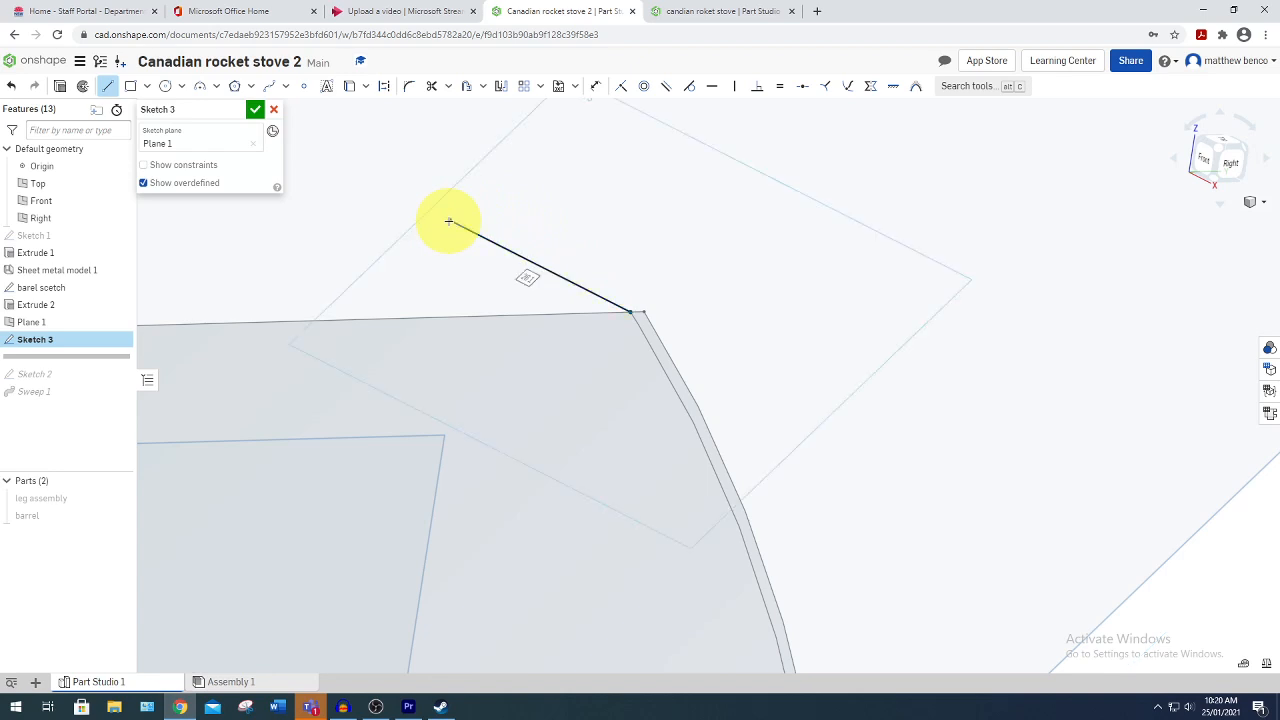
{"action": "type", "text": "30"}
{"action": "key", "text": "Return"}
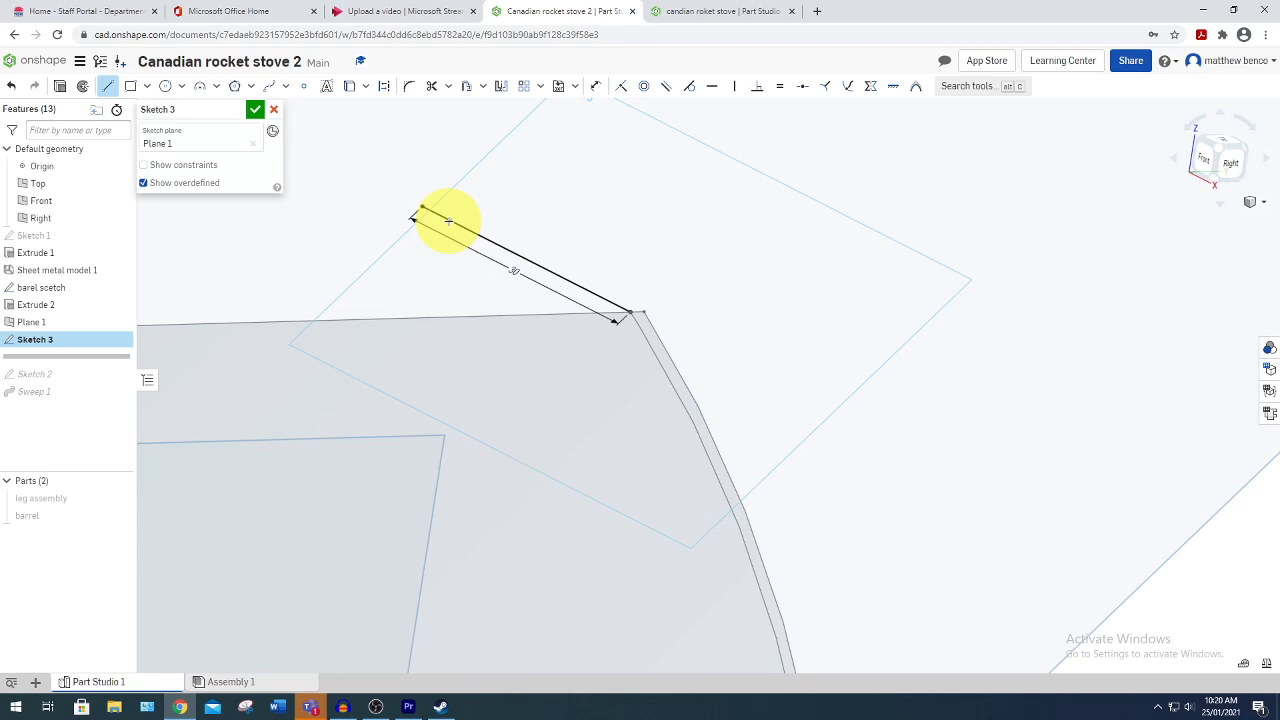
Continue from the 30 mm line's far end with perpendicular lines of 2 mm, 1 mm and 2 mm to form a small lip.
{"action": "left_click", "coordinate": [460, 169]}
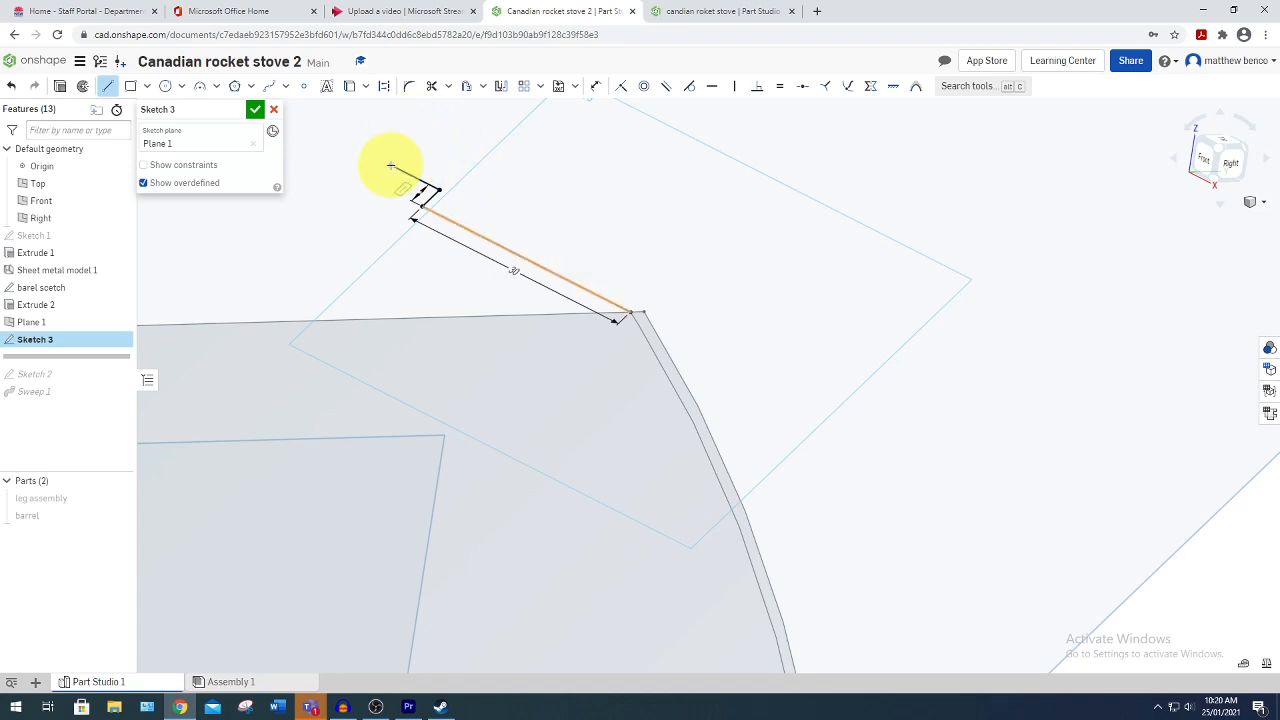
{"action": "left_click", "coordinate": [391, 165]}
{"action": "type", "text": "1"}
{"action": "key", "text": "Return"}
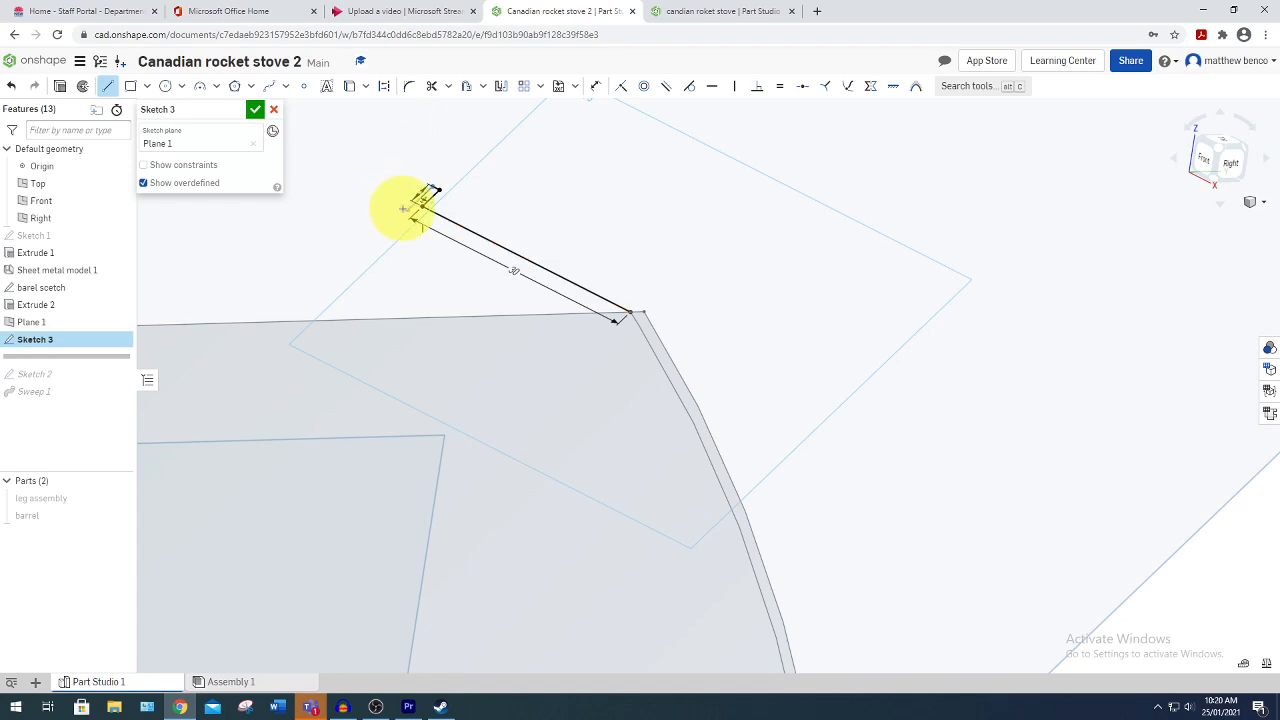
{"action": "left_click", "coordinate": [408, 209]}
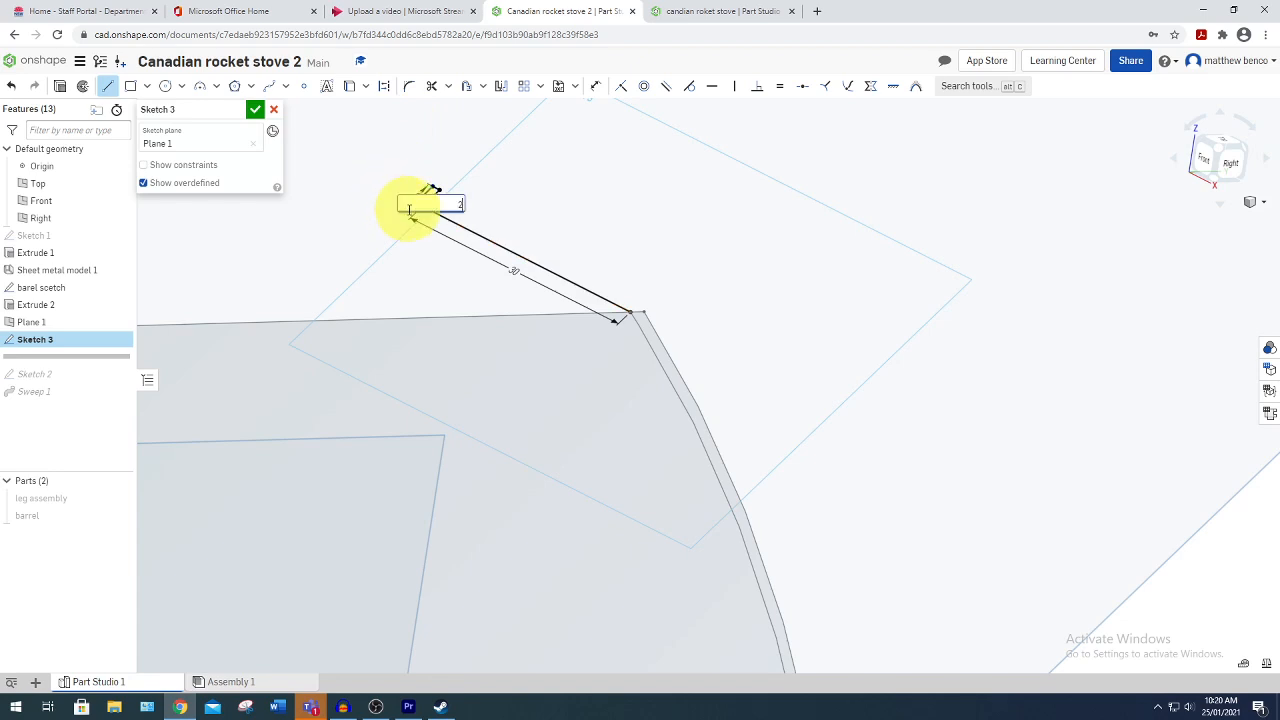
{"action": "type", "text": "3"}
{"action": "key", "text": "Return"}
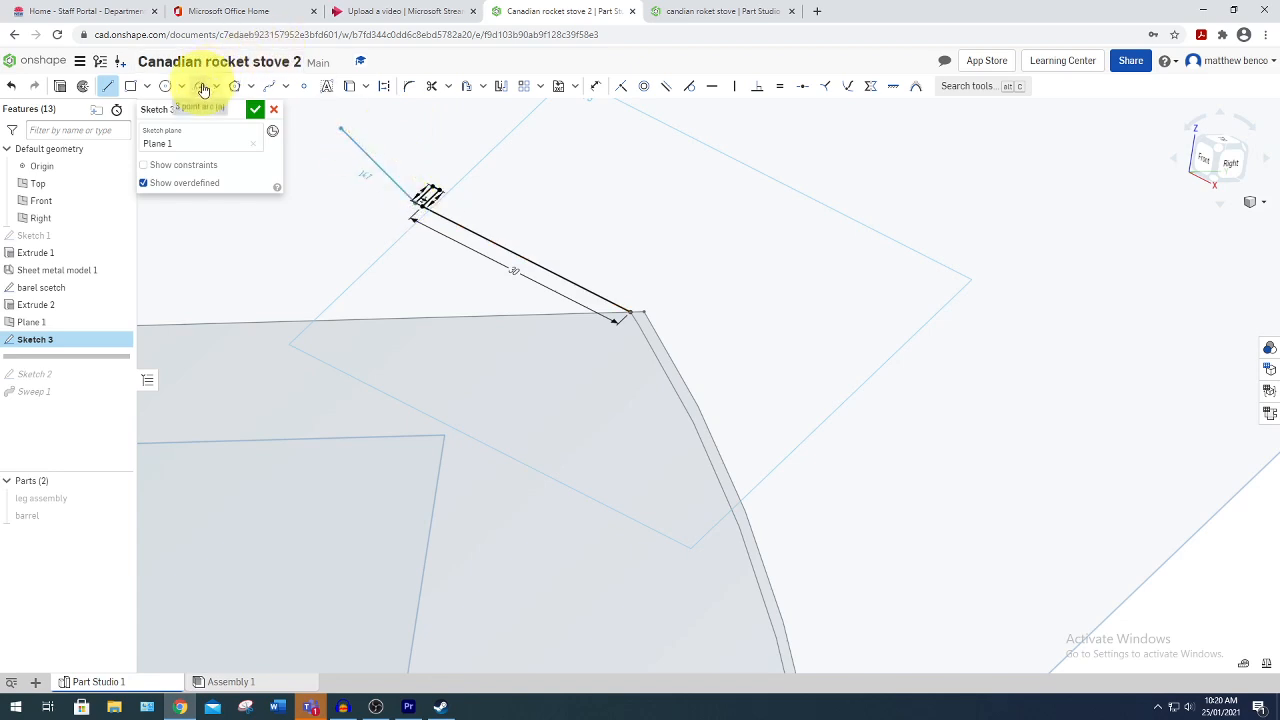
Draw a three-point arc across the outer end of the small lip, bulging outward from its two corners.
{"action": "left_click", "coordinate": [202, 88]}
{"action": "scroll", "coordinate": [430, 185], "scroll_direction": "up", "scroll_amount": 6}
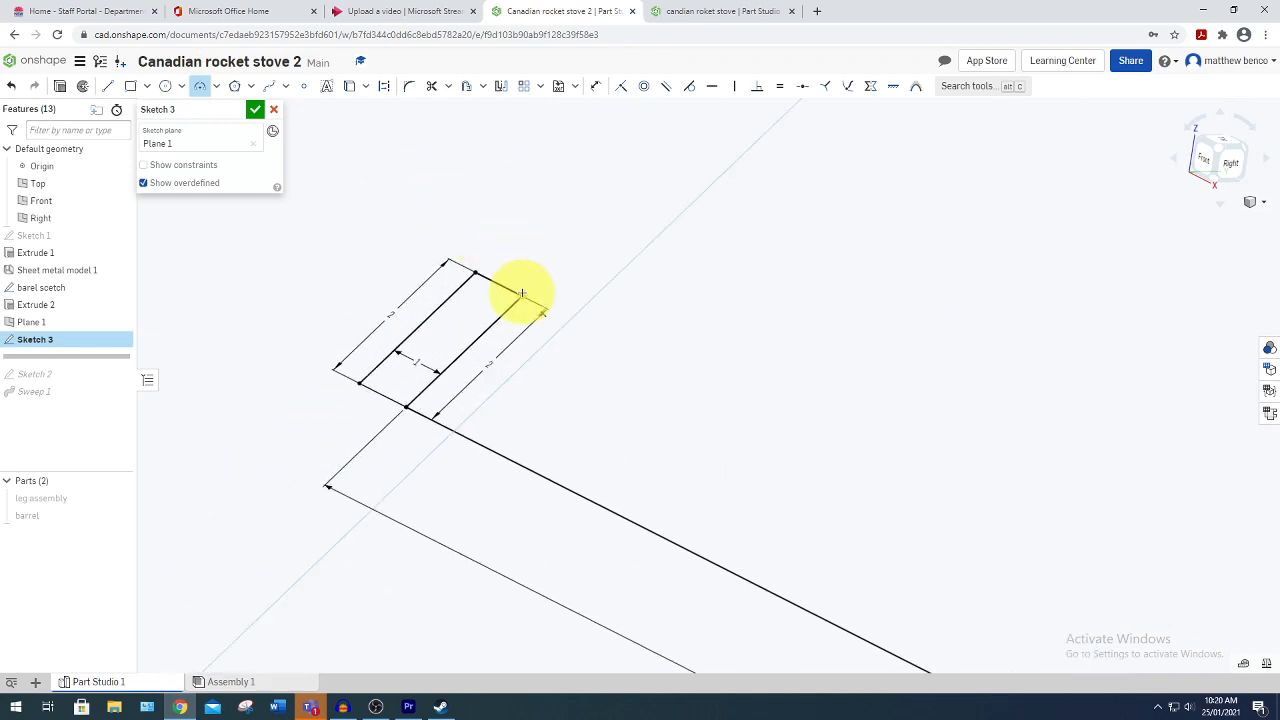
{"action": "left_click", "coordinate": [478, 272]}
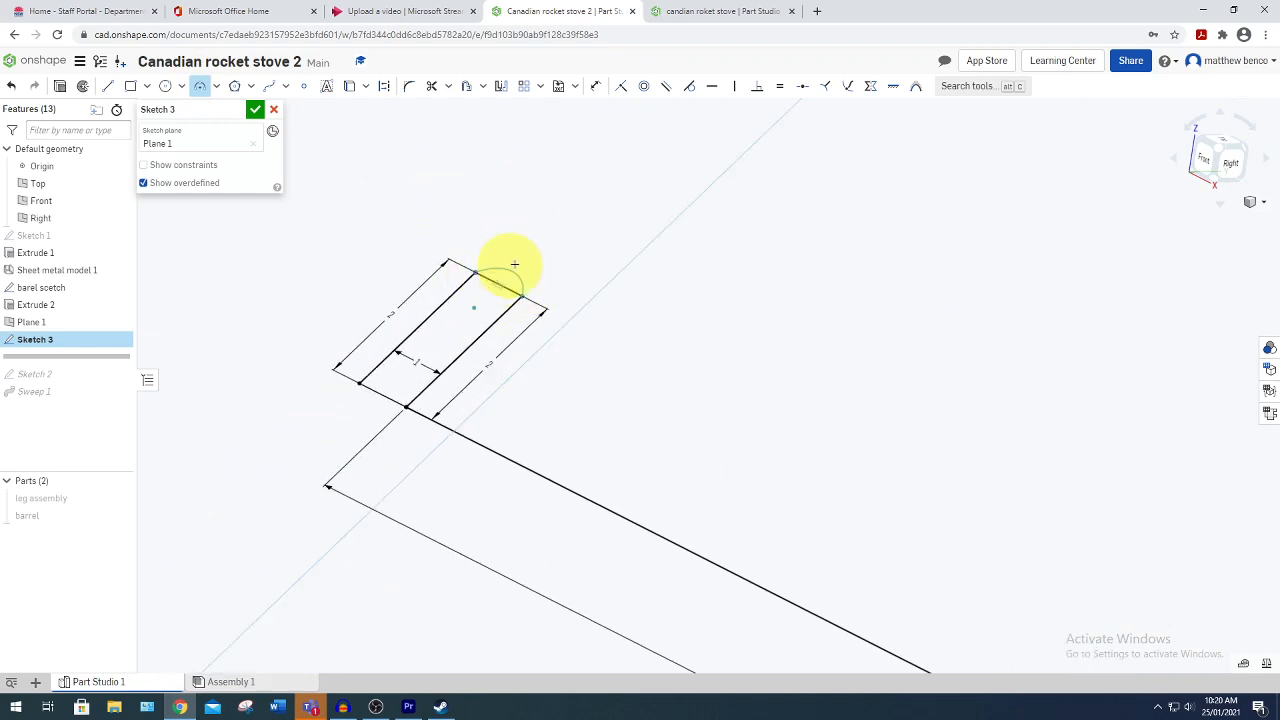
{"action": "left_click", "coordinate": [524, 251]}
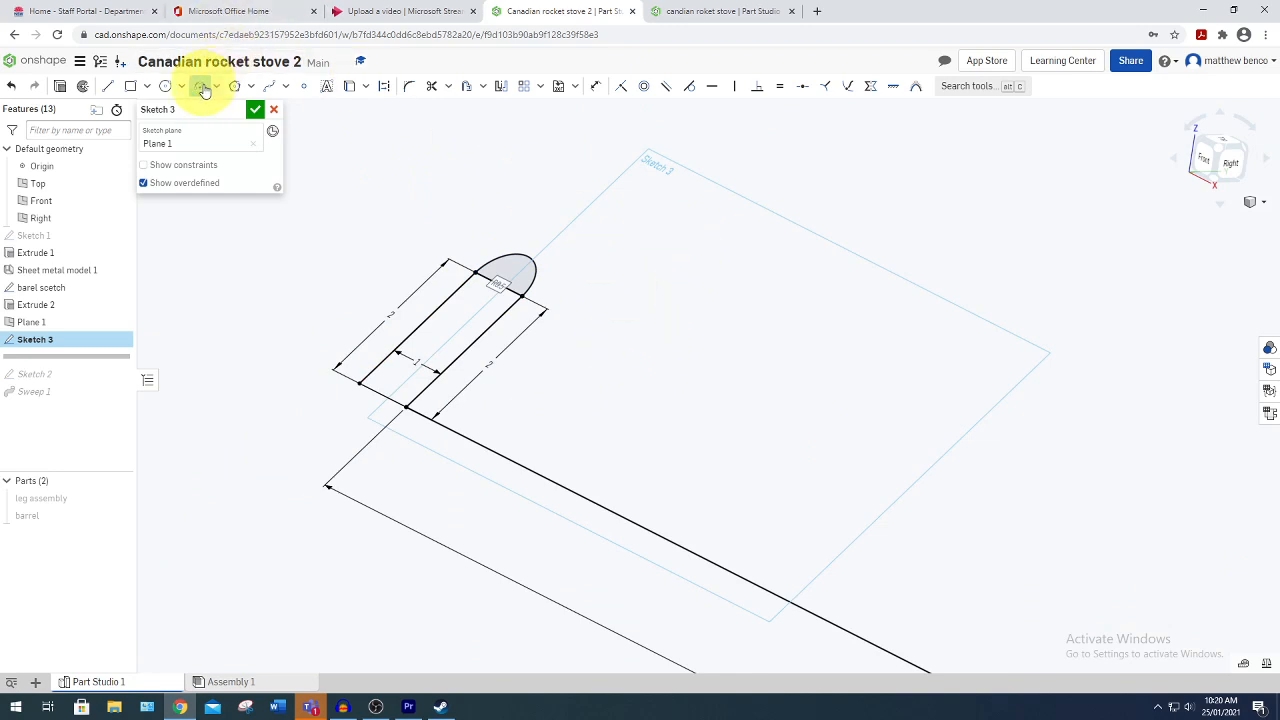
Set the width between the lip's two parallel sides to 2 mm.
{"action": "left_click", "coordinate": [595, 86]}
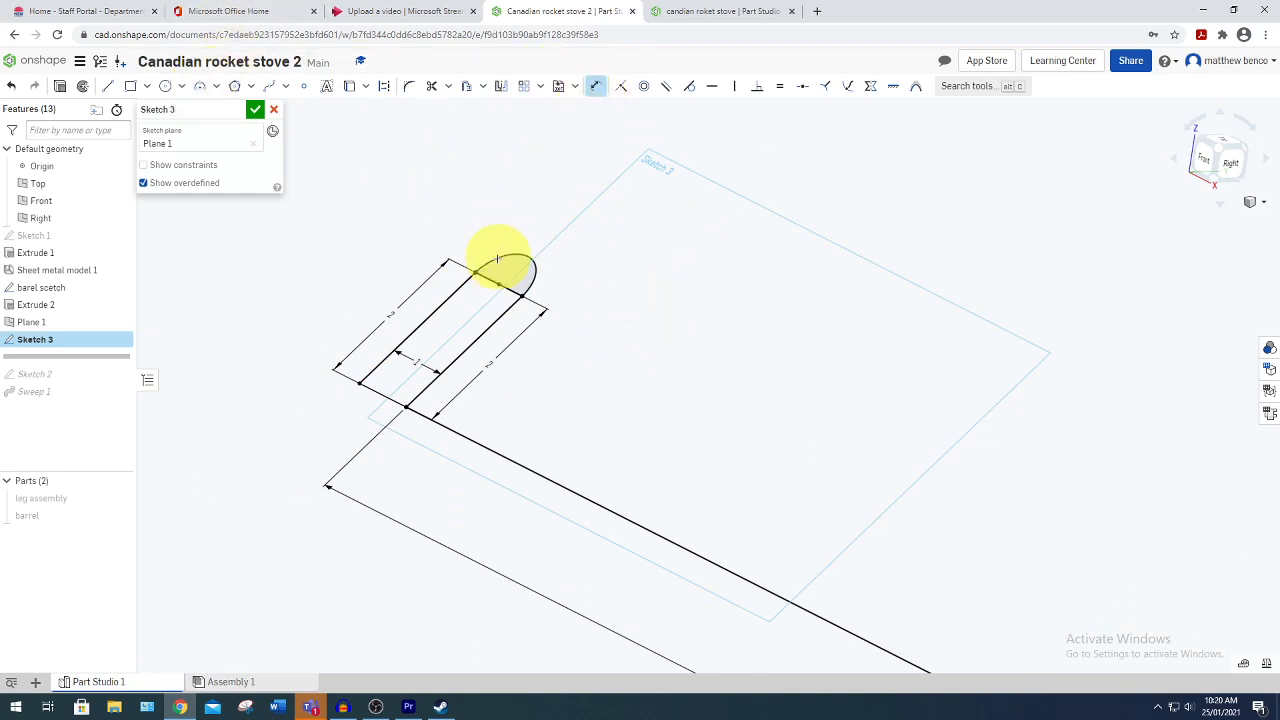
{"action": "double_click", "coordinate": [420, 359]}
{"action": "type", "text": "2"}
{"action": "key", "text": "Return"}
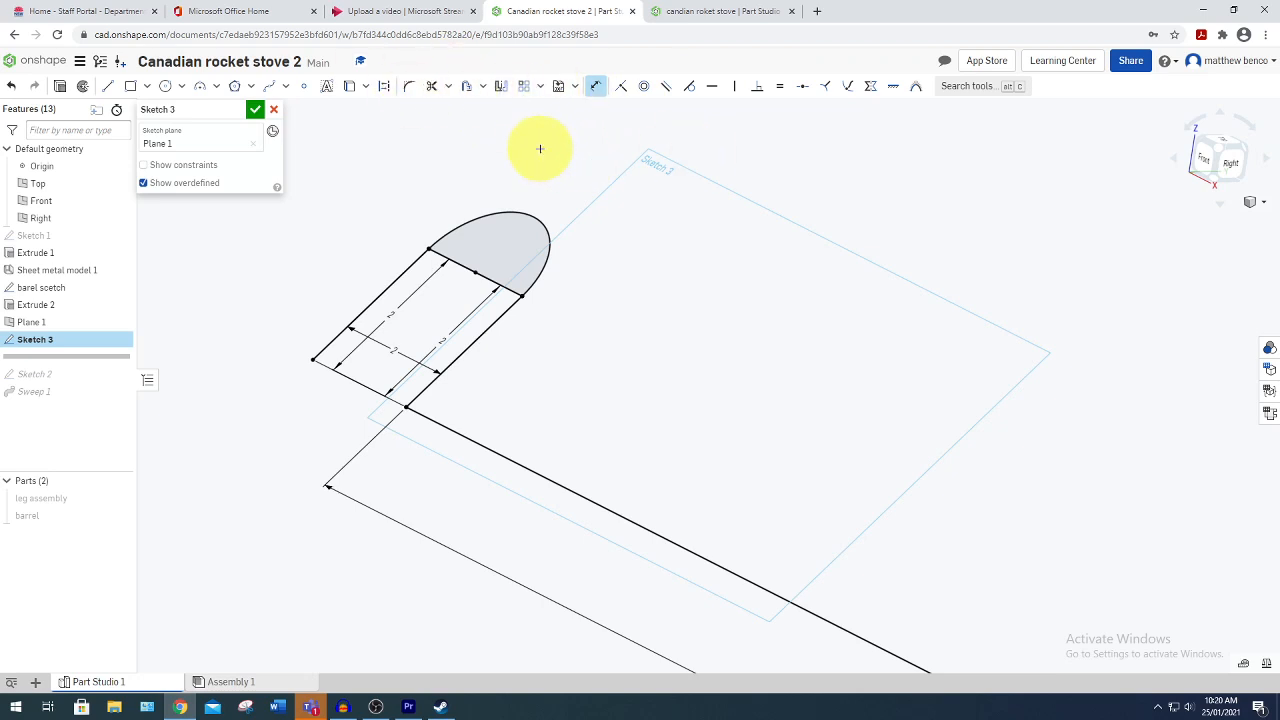
Offset the lip's two sides, its end arc and the 30 mm line outward by 1 mm.
{"action": "left_click", "coordinate": [469, 87]}
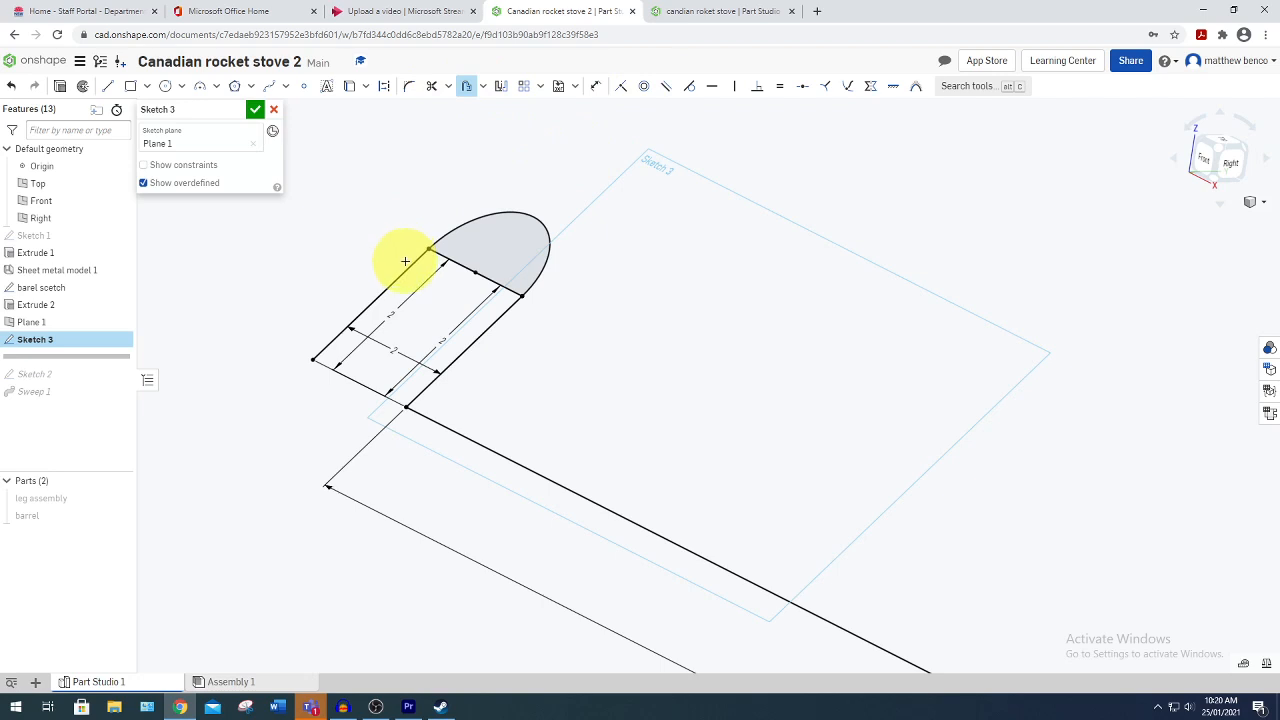
{"action": "left_click", "coordinate": [408, 268]}
{"action": "left_click", "coordinate": [472, 217]}
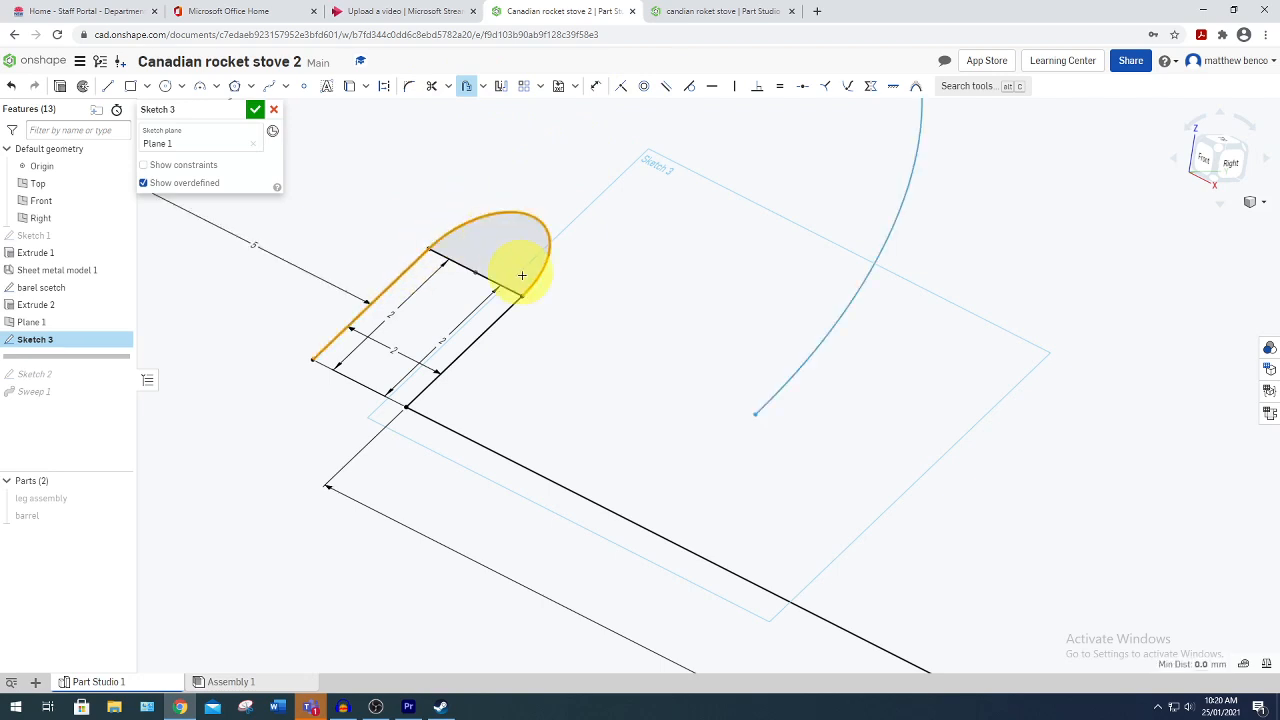
{"action": "left_click", "coordinate": [500, 315]}
{"action": "left_click", "coordinate": [539, 457]}
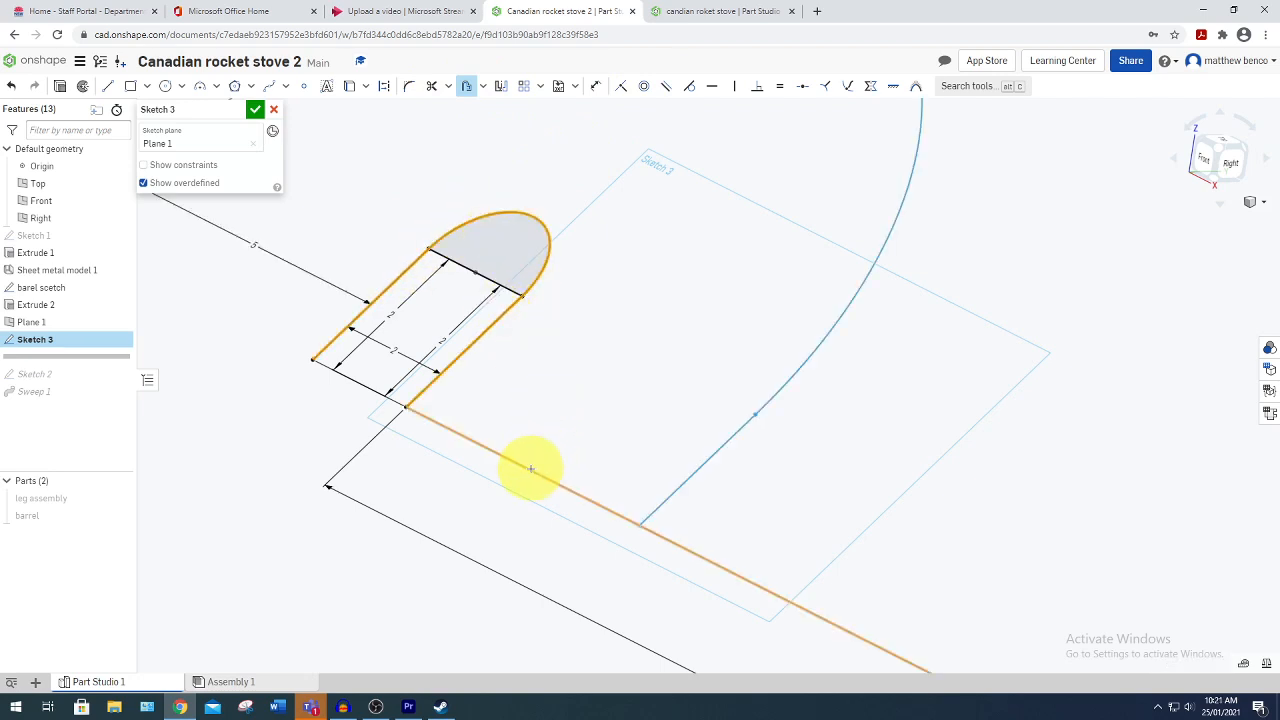
{"action": "scroll", "coordinate": [616, 325], "scroll_direction": "down", "scroll_amount": 4}
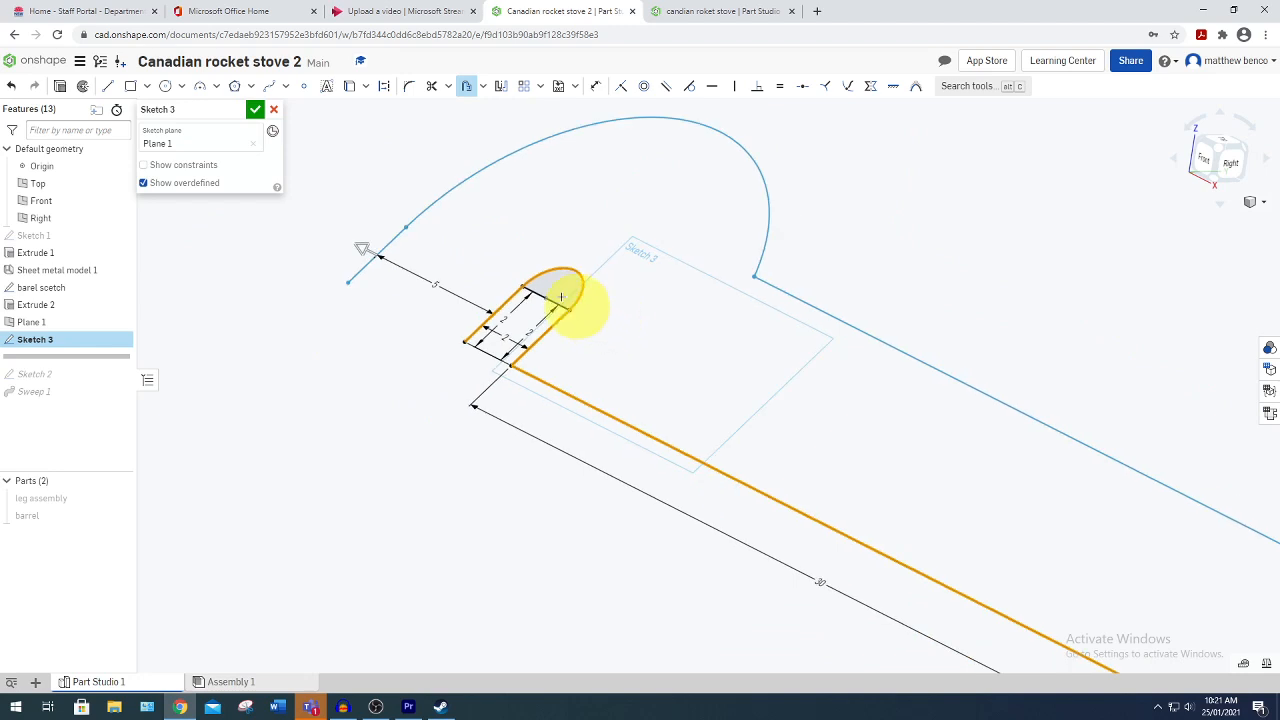
{"action": "left_click", "coordinate": [618, 251]}
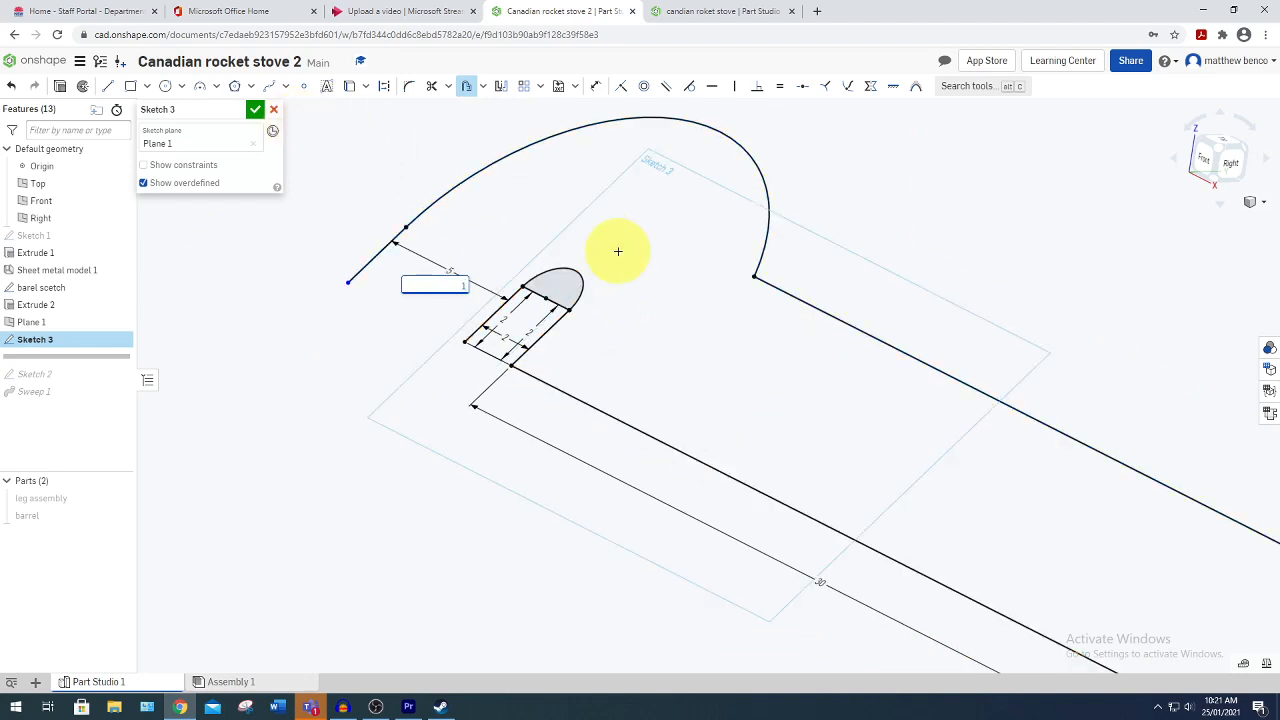
{"action": "key", "text": "Return"}
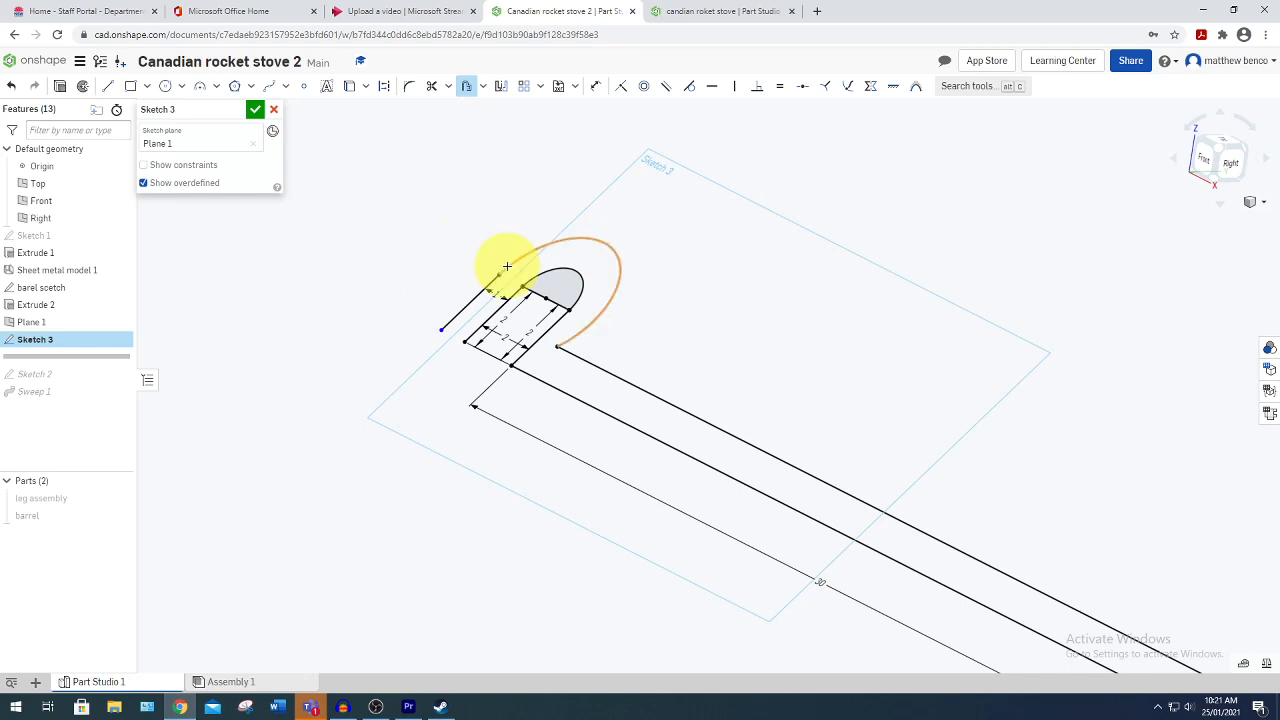
Draw short lines joining the original and offset curves at the hook's tip and at the barrel end to close the profile.
{"action": "left_click", "coordinate": [108, 85]}
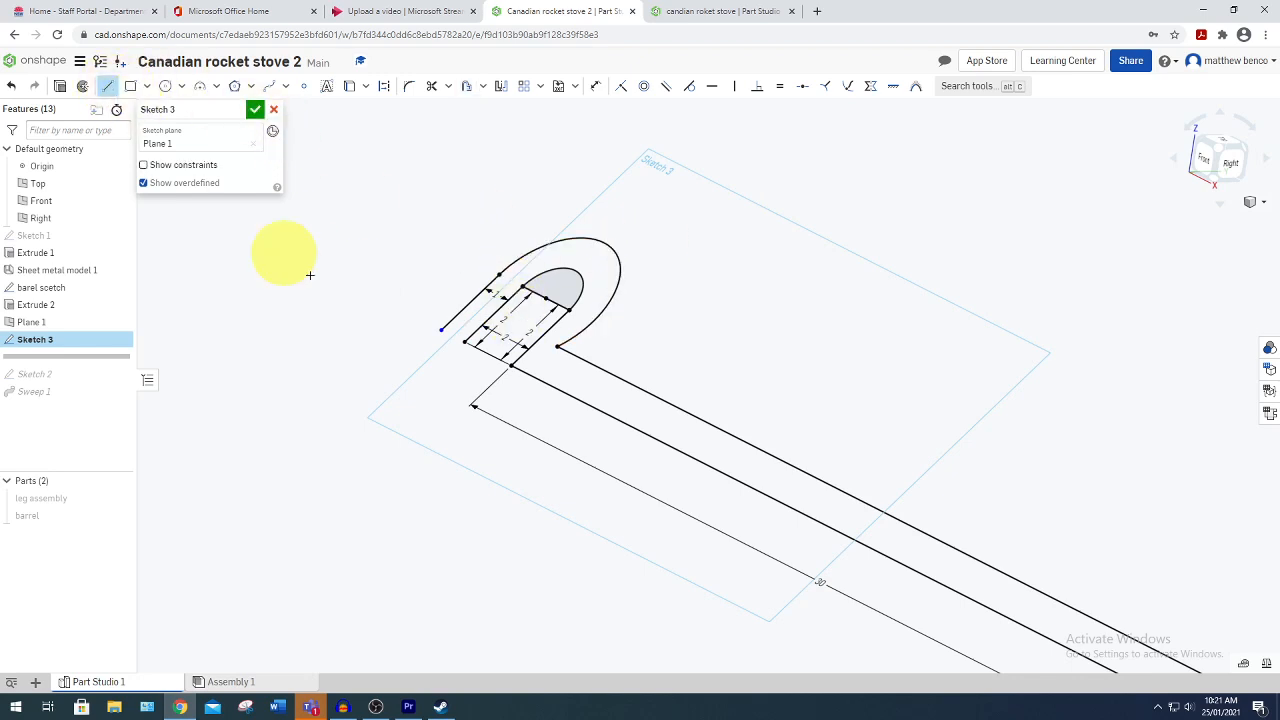
{"action": "left_click", "coordinate": [440, 328]}
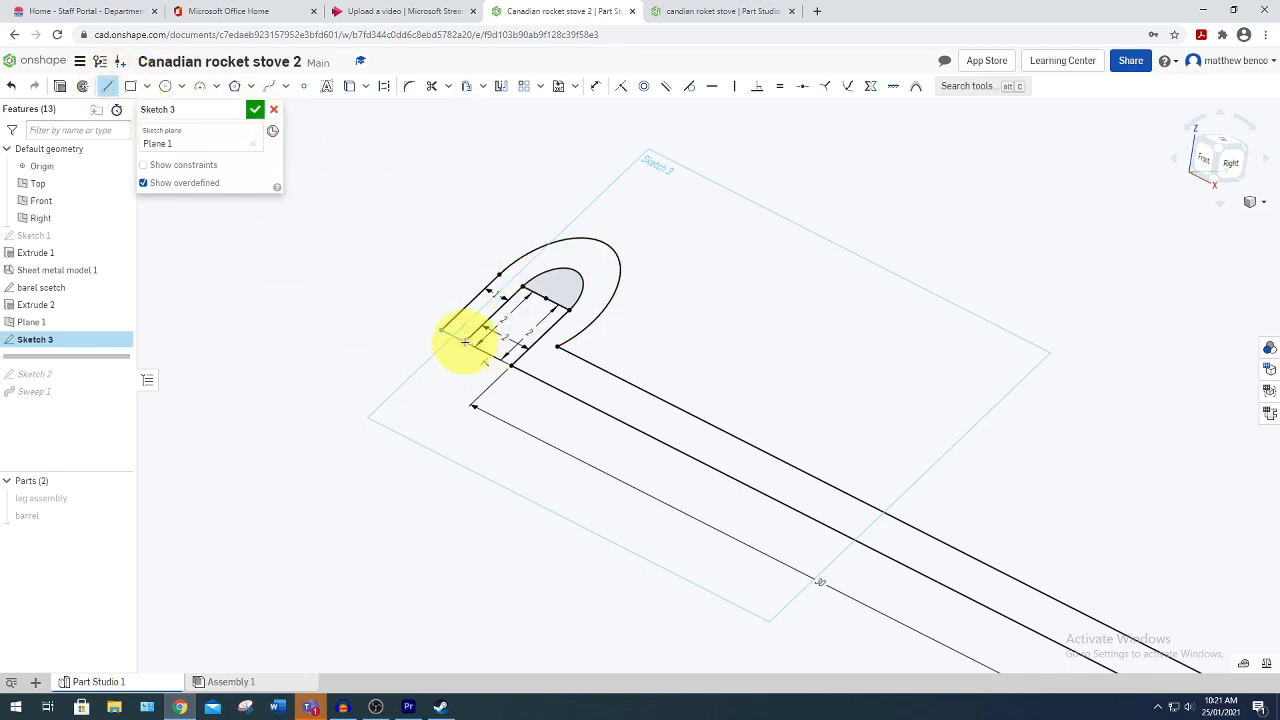
{"action": "scroll", "coordinate": [714, 523], "scroll_direction": "down", "scroll_amount": 5}
{"action": "scroll", "coordinate": [857, 572], "scroll_direction": "up", "scroll_amount": 5}
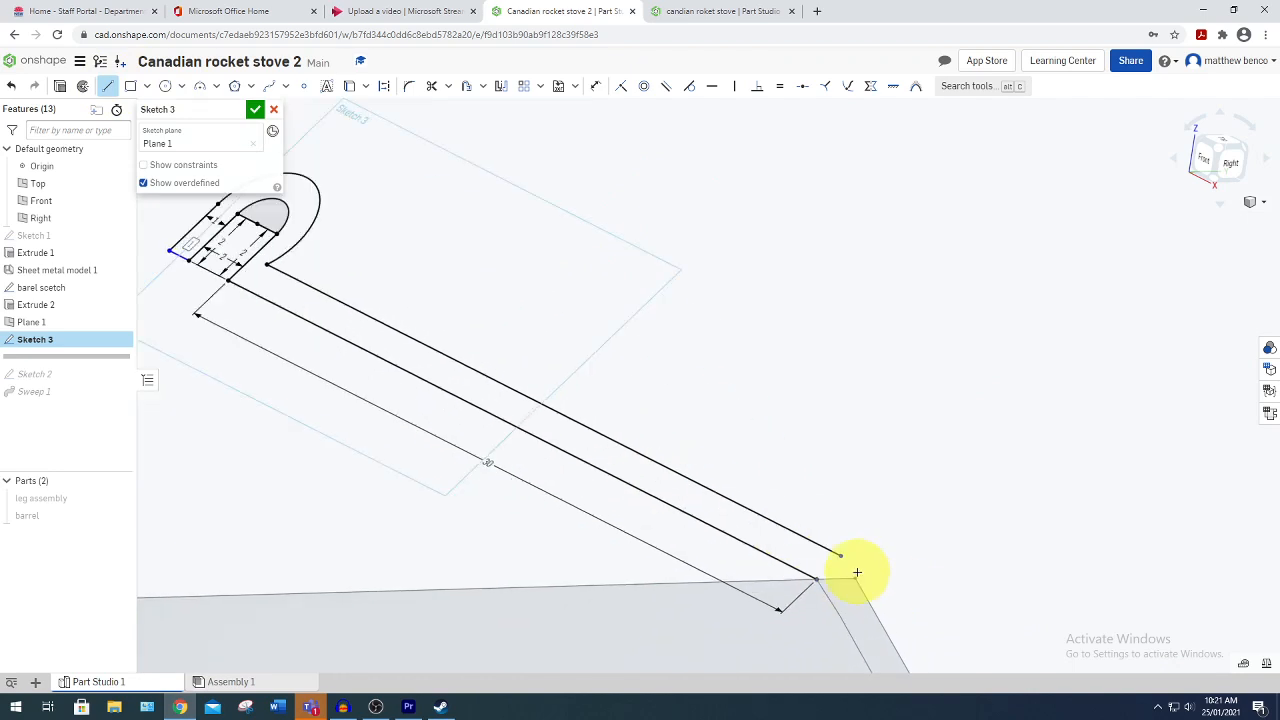
{"action": "left_click", "coordinate": [857, 572]}
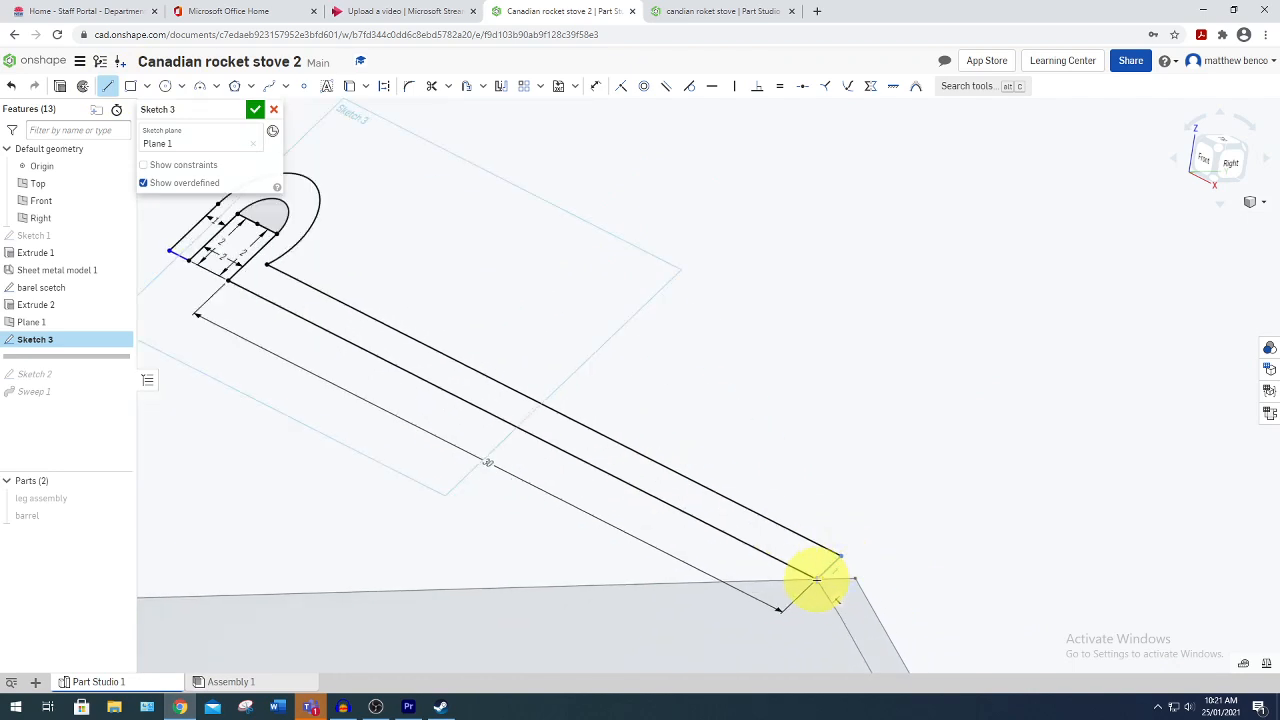
{"action": "left_click", "coordinate": [817, 578]}
{"action": "scroll", "coordinate": [514, 400], "scroll_direction": "down", "scroll_amount": 2}
{"action": "scroll", "coordinate": [327, 386], "scroll_direction": "up", "scroll_amount": 1}
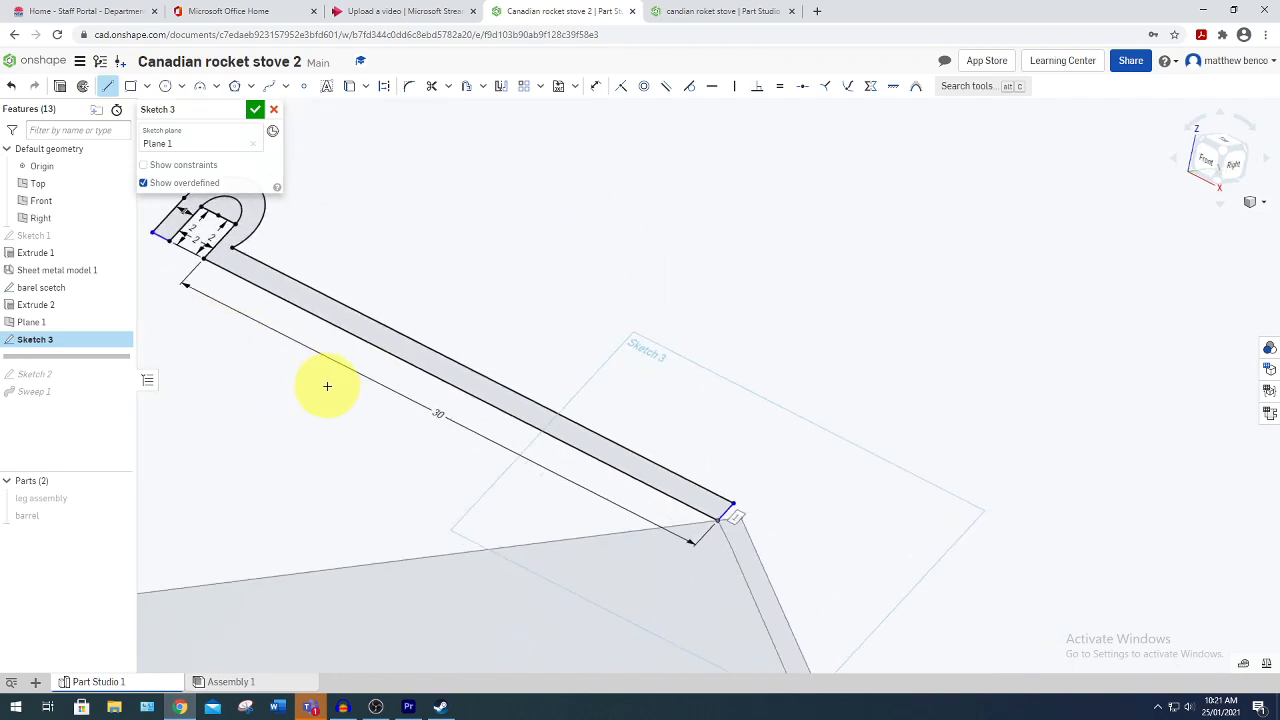
{"action": "scroll", "coordinate": [327, 386], "scroll_direction": "down", "scroll_amount": 1}
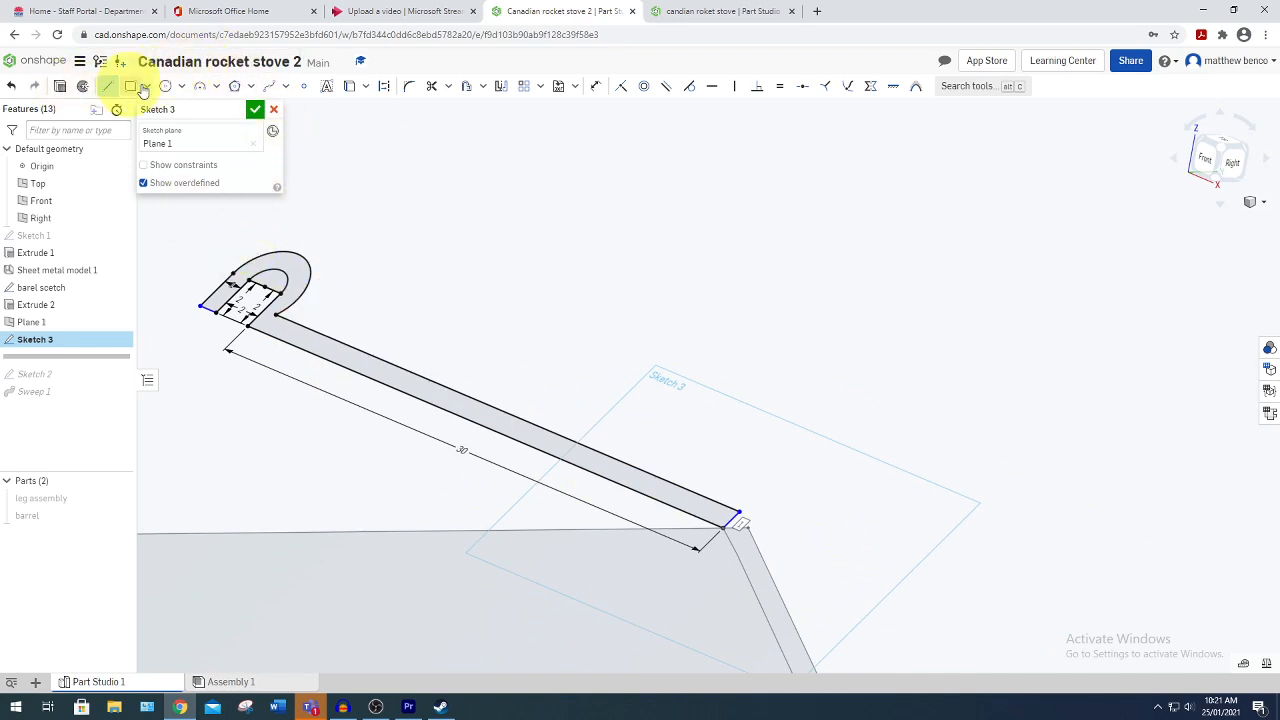
Trim away the straight line across the inside of the hook's arc and finish the sketch.
{"action": "left_click", "coordinate": [431, 86]}
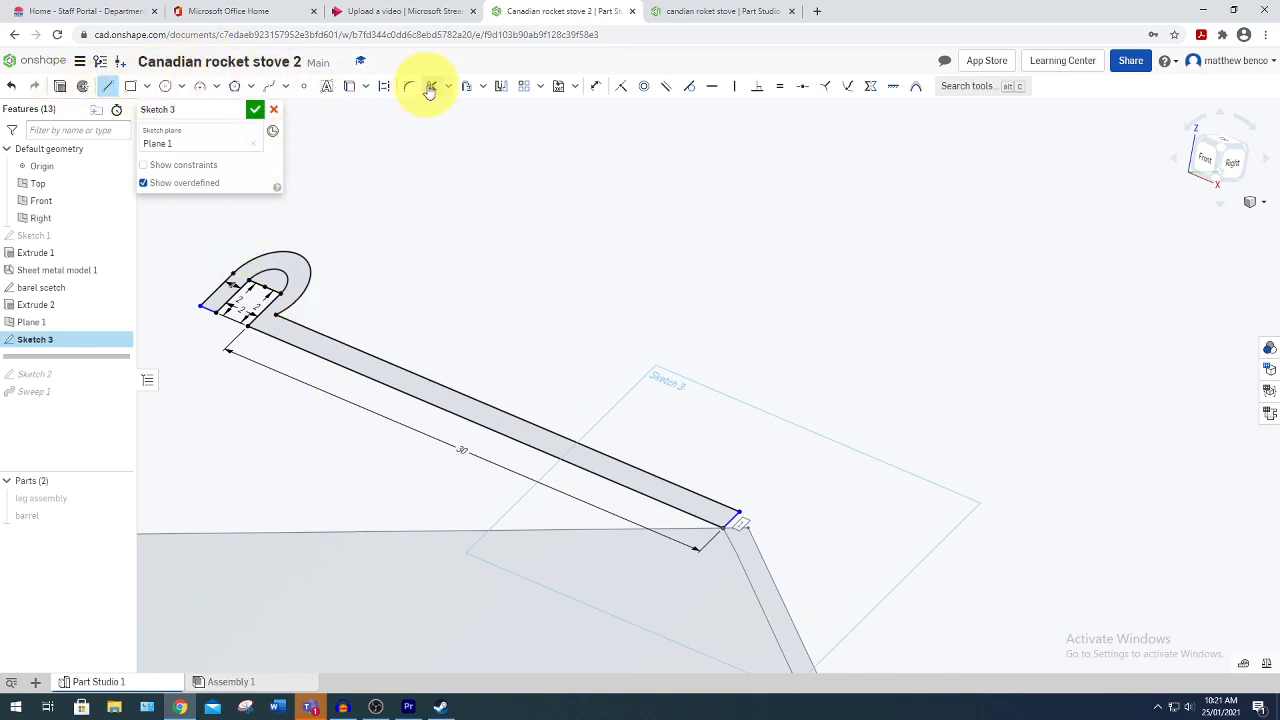
{"action": "left_click", "coordinate": [257, 284]}
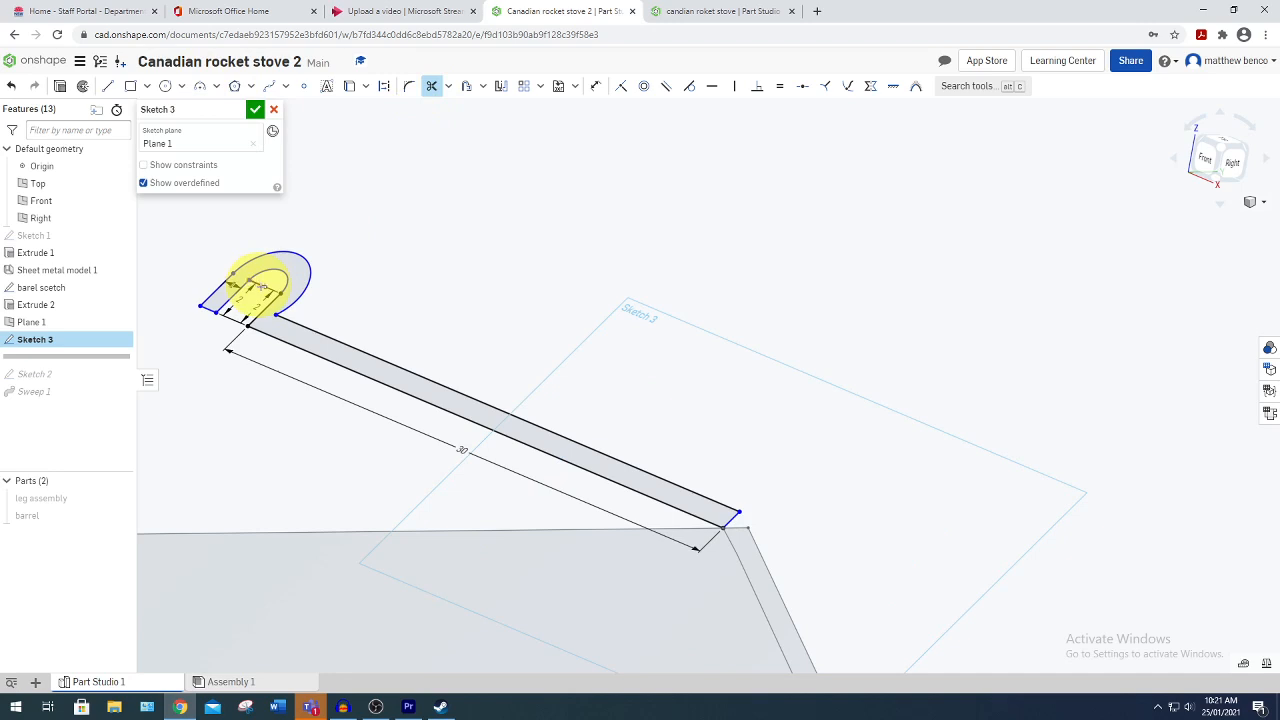
{"action": "scroll", "coordinate": [494, 330], "scroll_direction": "down", "scroll_amount": 3}
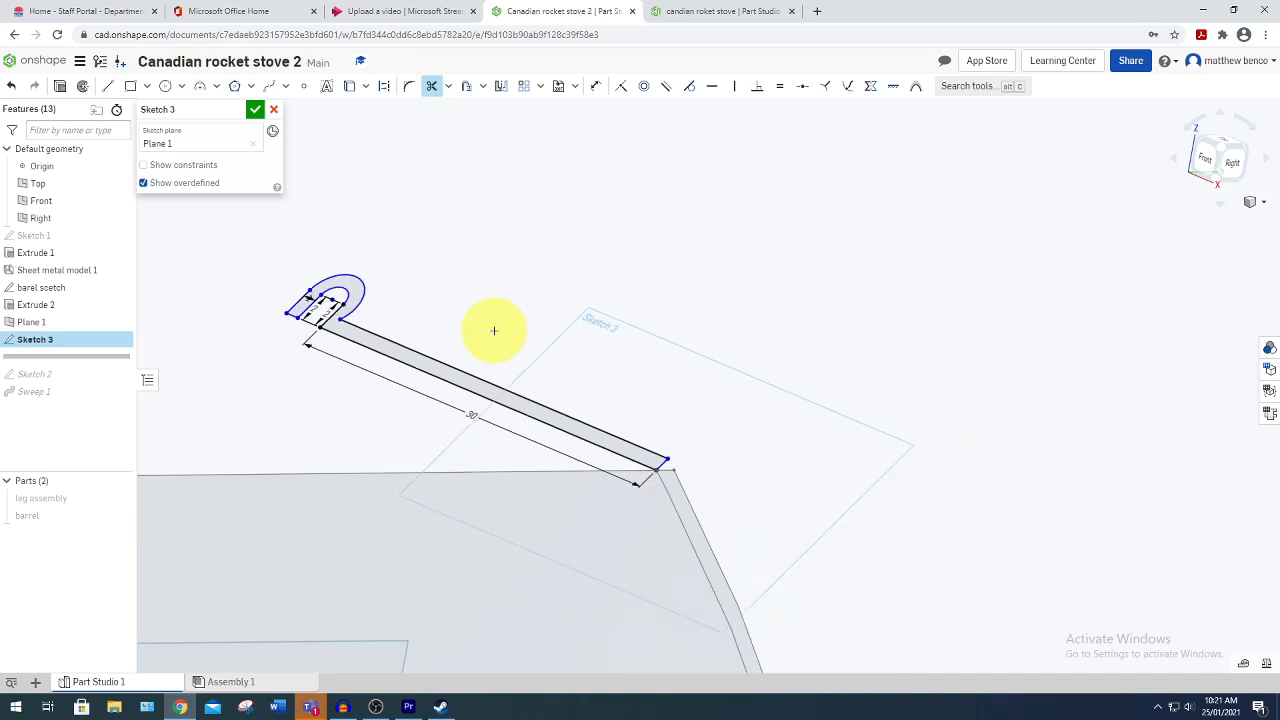
{"action": "left_click", "coordinate": [255, 109]}
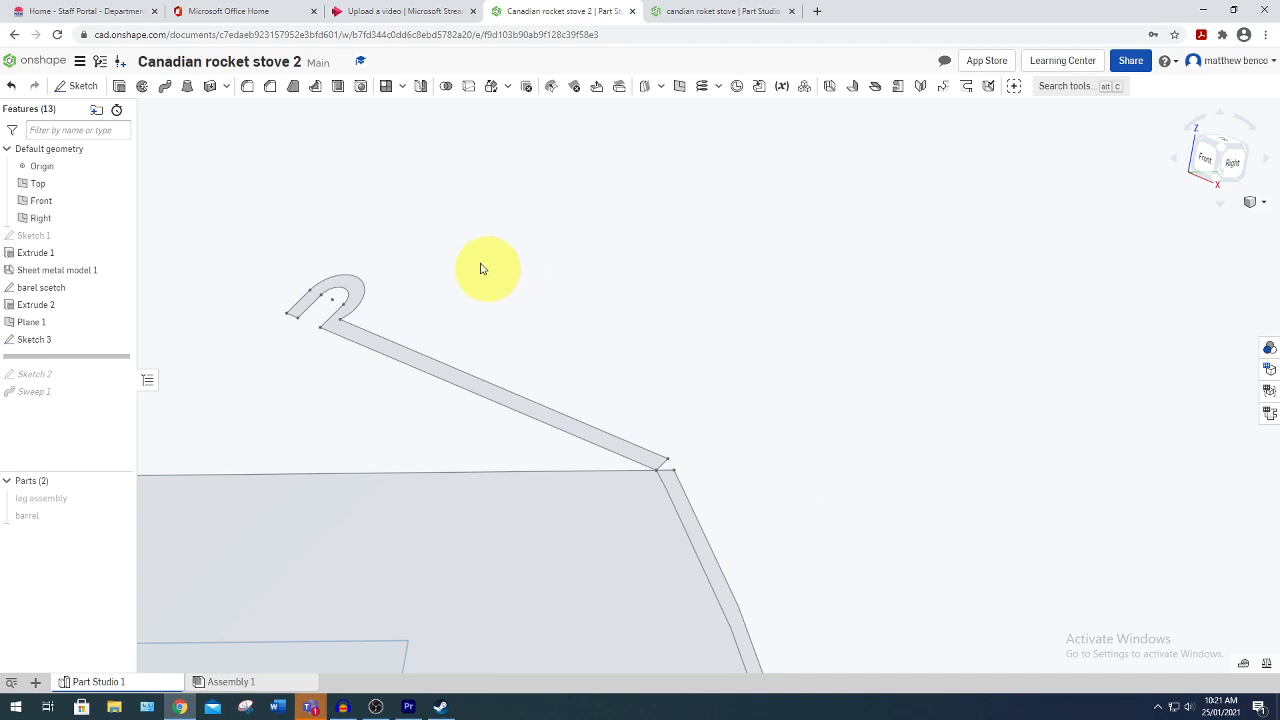
Sweep the hooked profile as a new solid along the inner arc of the barrel sketch.
{"action": "left_click", "coordinate": [165, 87]}
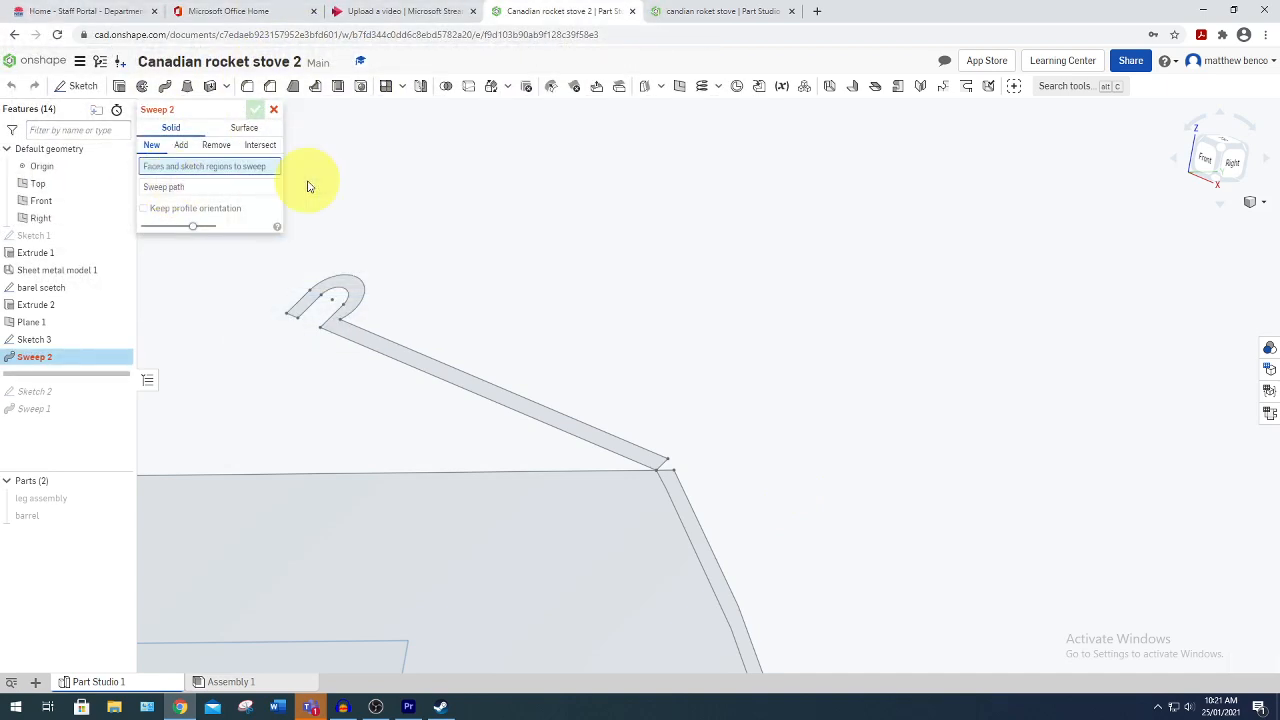
{"action": "left_click", "coordinate": [357, 334]}
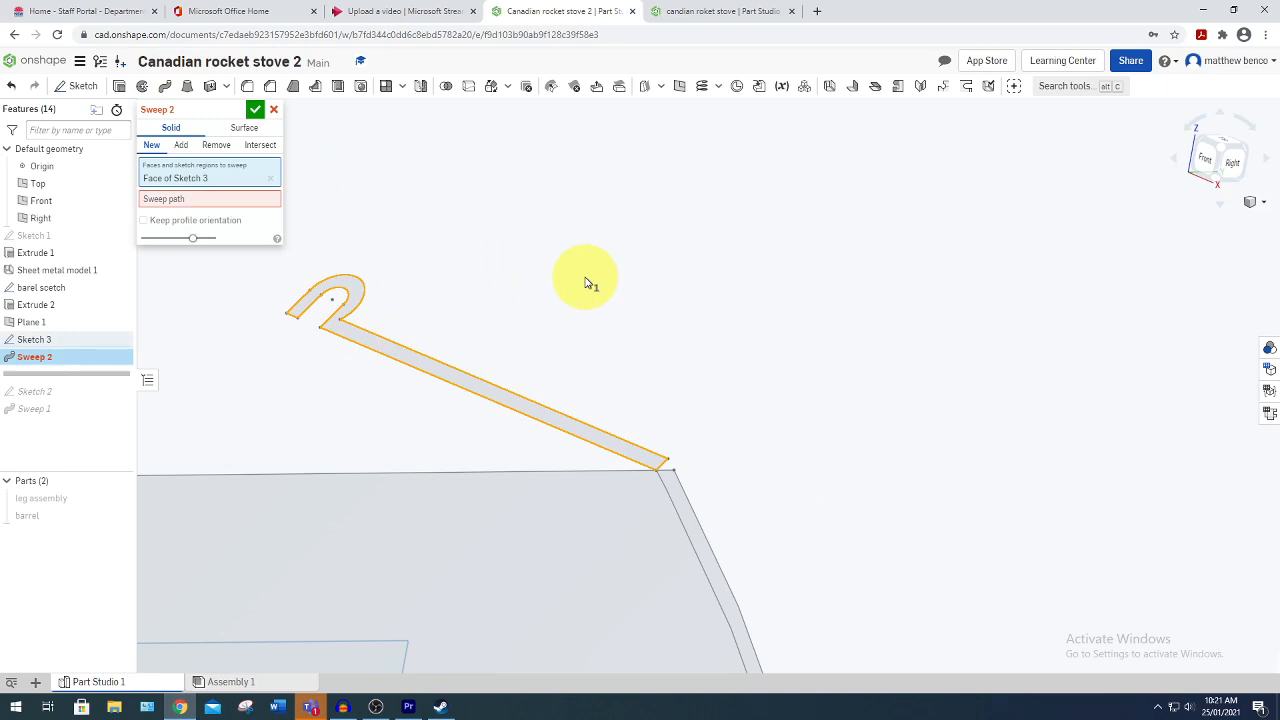
{"action": "left_click", "coordinate": [261, 200]}
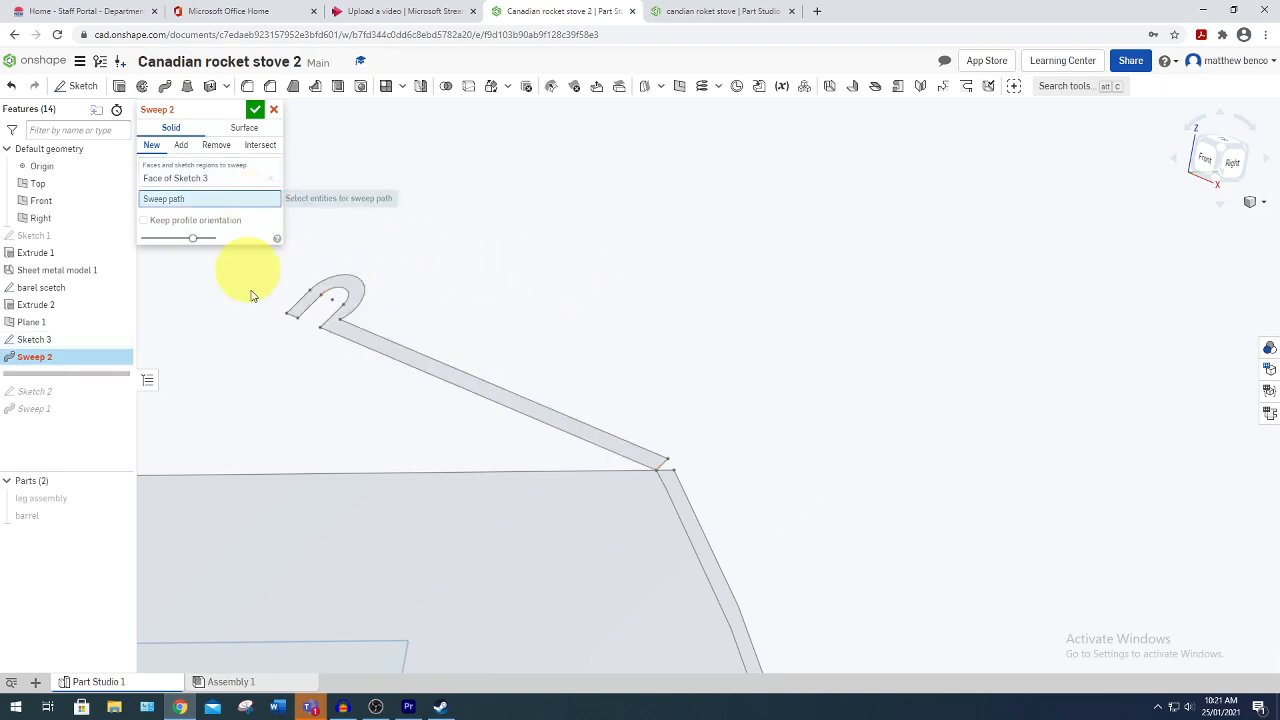
{"action": "left_click", "coordinate": [663, 491]}
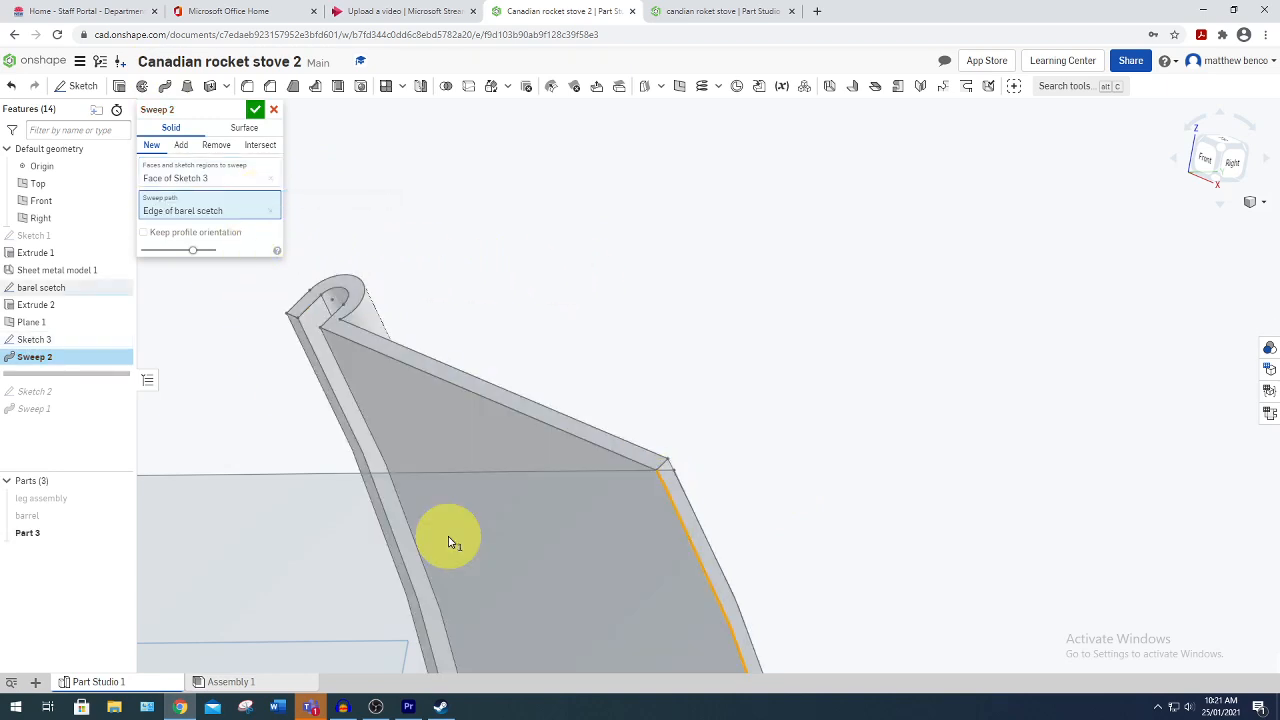
{"action": "scroll", "coordinate": [446, 534], "scroll_direction": "down", "scroll_amount": 3}
{"action": "right_click_drag", "start_coordinate": [437, 521], "coordinate": [651, 451]}
{"action": "scroll", "coordinate": [647, 539], "scroll_direction": "down", "scroll_amount": 5}
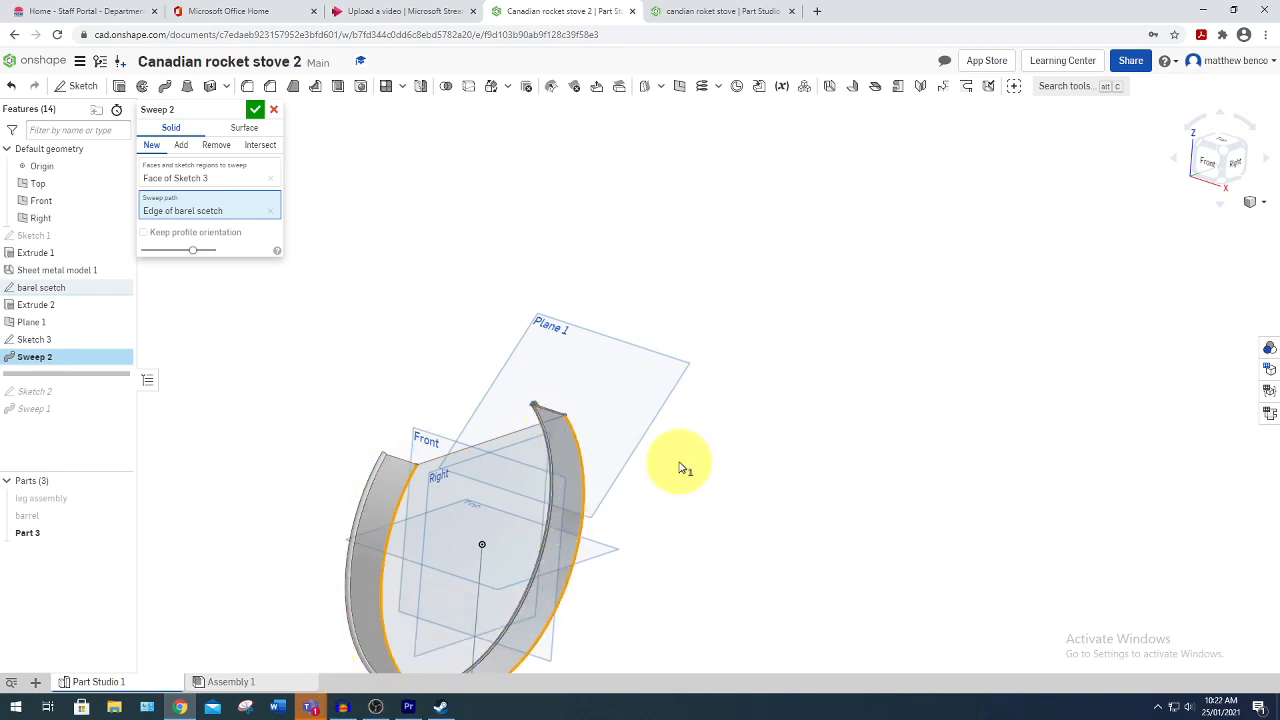
{"action": "left_click", "coordinate": [254, 111]}
Open the swept part's properties and name the part "barrel seem".
{"action": "right_click_drag", "start_coordinate": [731, 434], "coordinate": [643, 476]}
{"action": "right_click", "coordinate": [24, 531]}
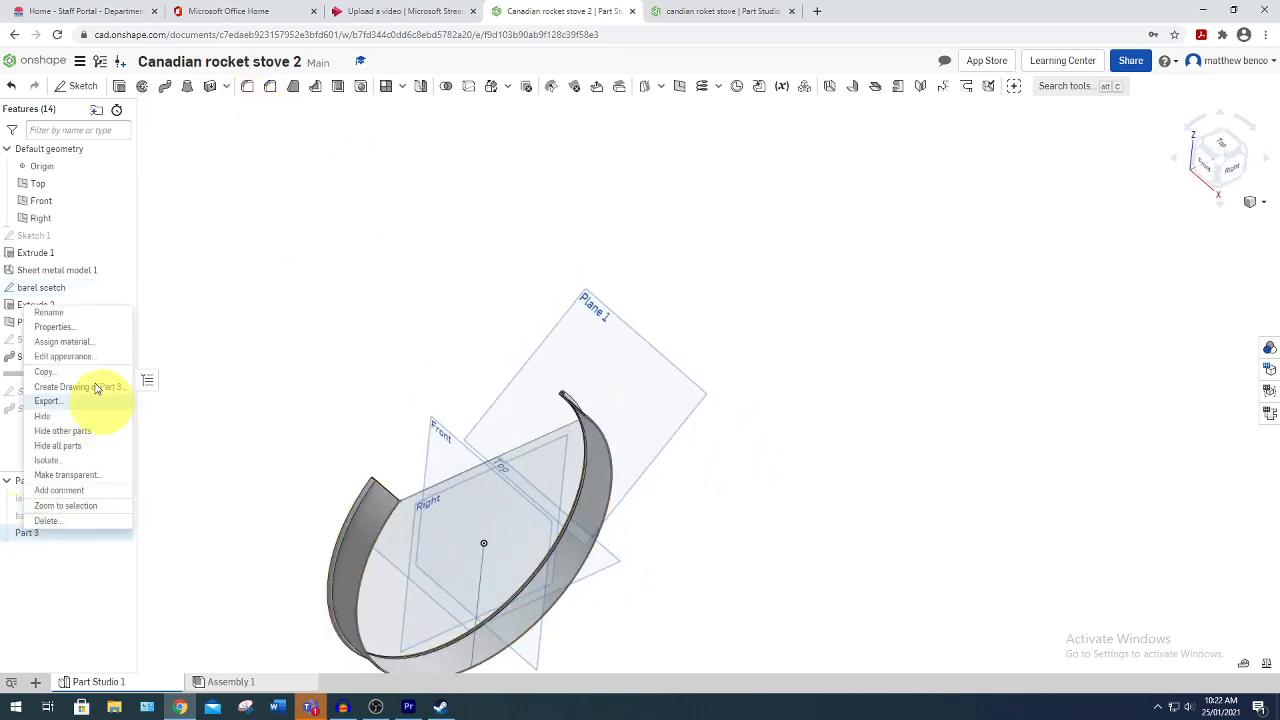
{"action": "left_click", "coordinate": [80, 328]}
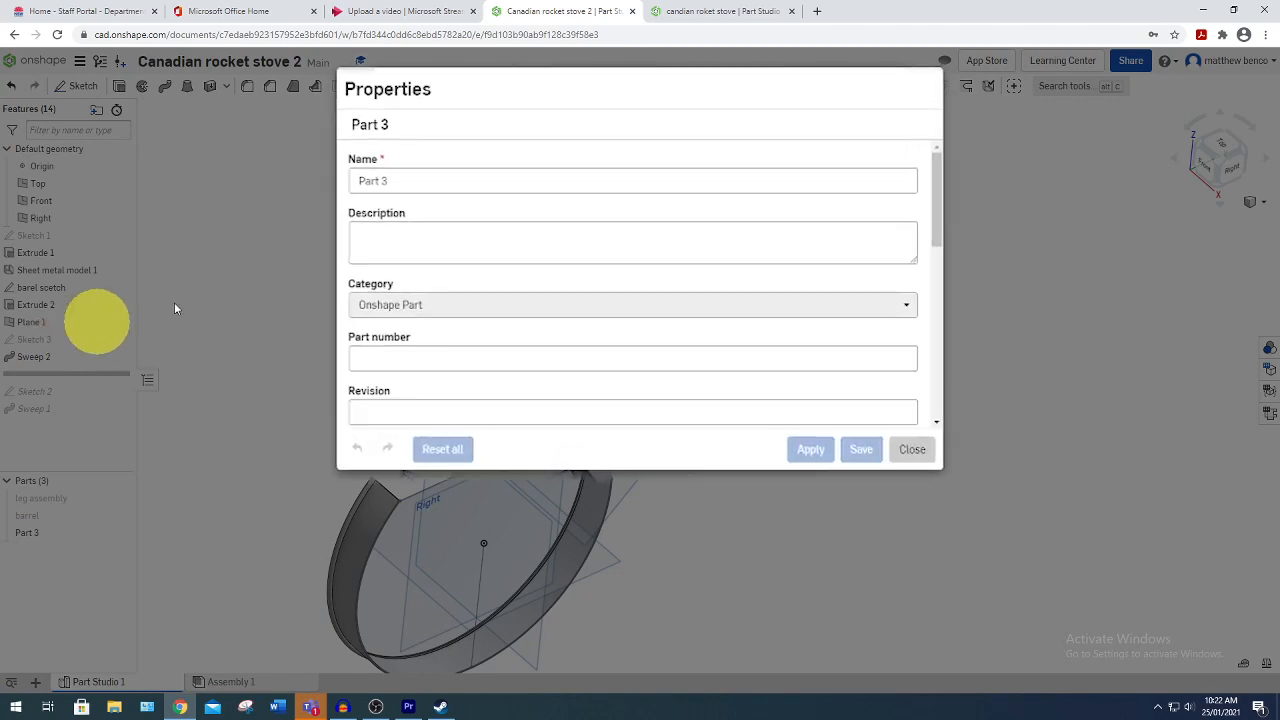
{"action": "type", "text": "barrel"}
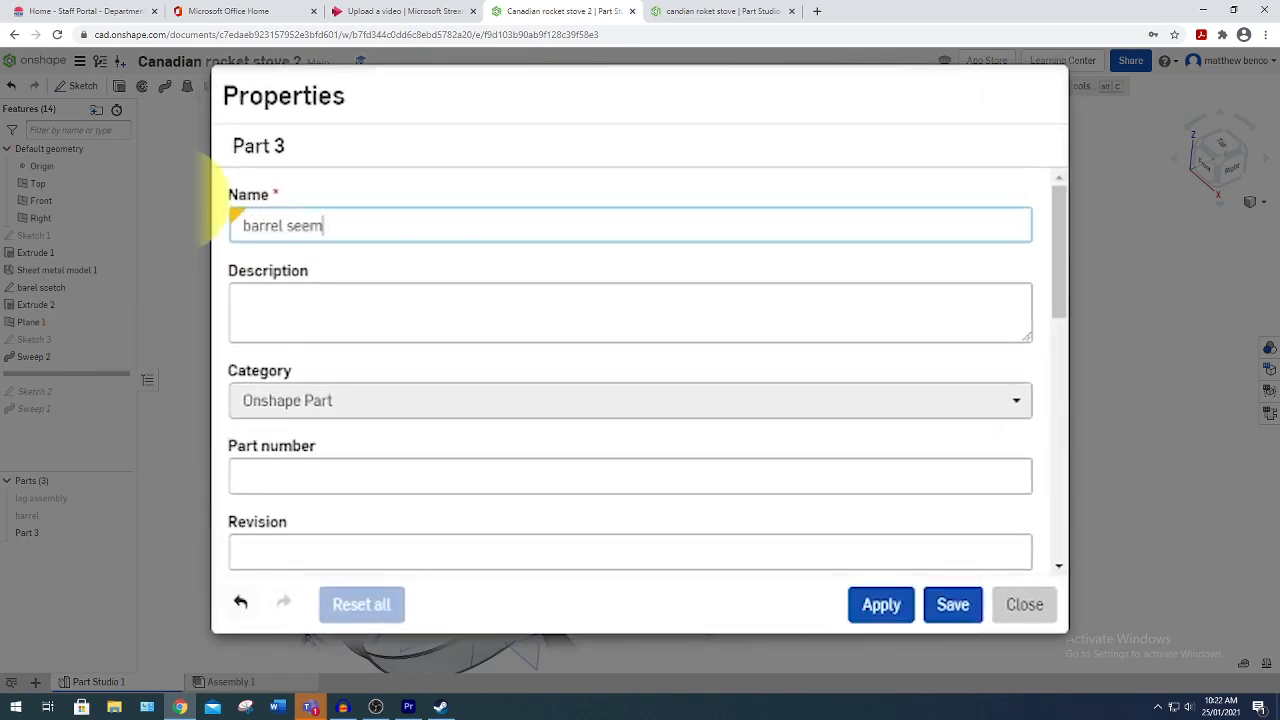
Enter the description "barrel seem" with "40x580x1mm black sheet" on a second line, set the part number to 3, and apply the properties.
{"action": "key", "text": "ctrl+a"}
{"action": "key", "text": "ctrl+c"}
{"action": "left_click", "coordinate": [249, 289]}
{"action": "key", "text": "ctrl+v"}
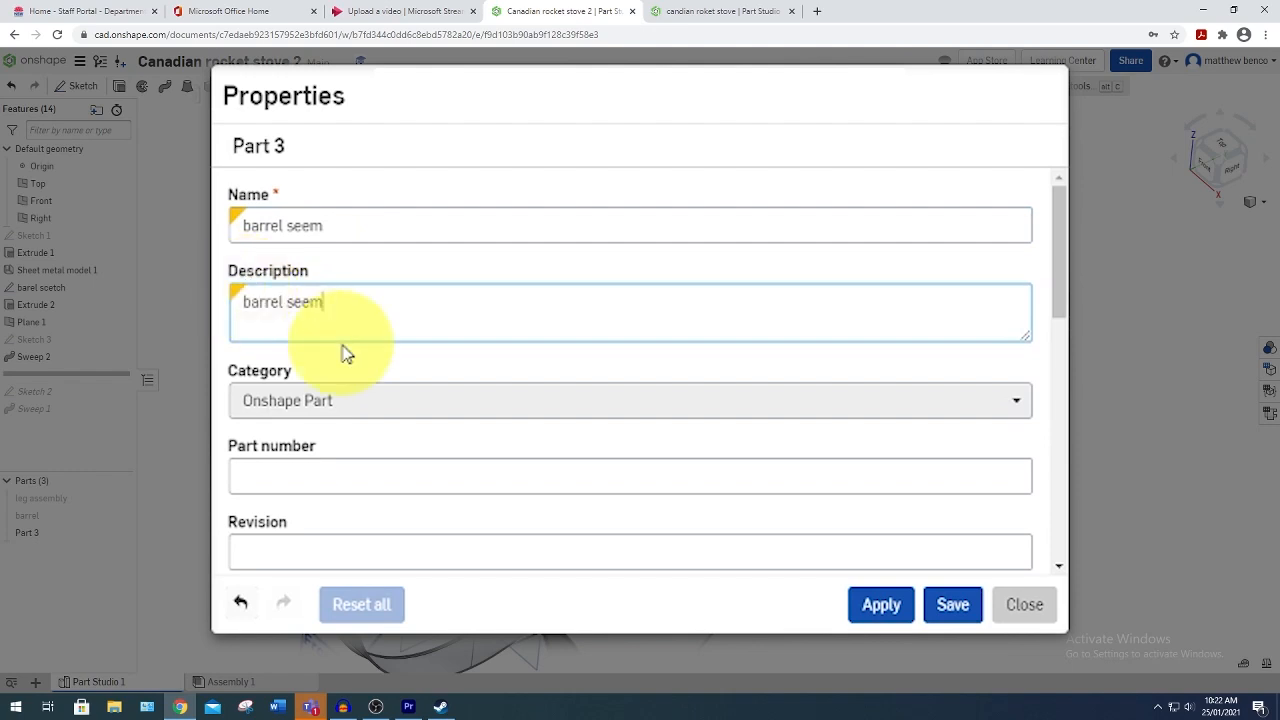
{"action": "key", "text": "Return"}
{"action": "type", "text": "40x580x1mm black sheet"}
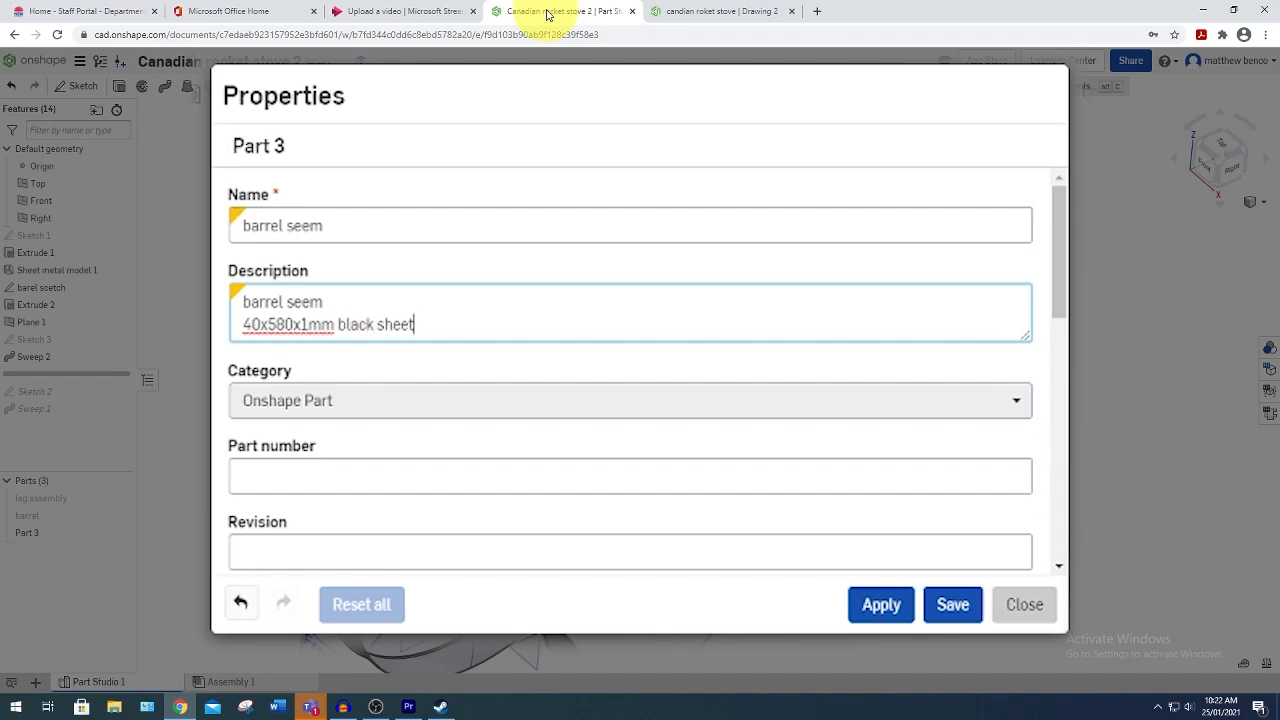
{"action": "left_click", "coordinate": [384, 493]}
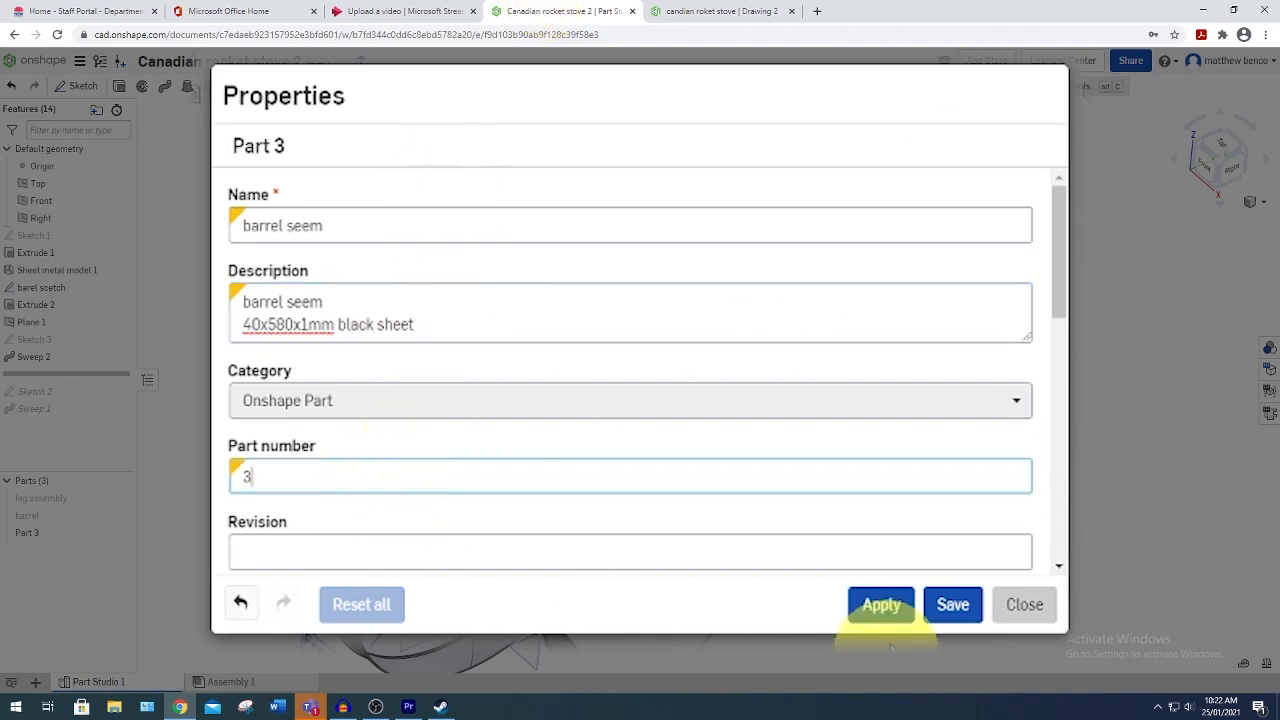
{"action": "left_click", "coordinate": [881, 604]}
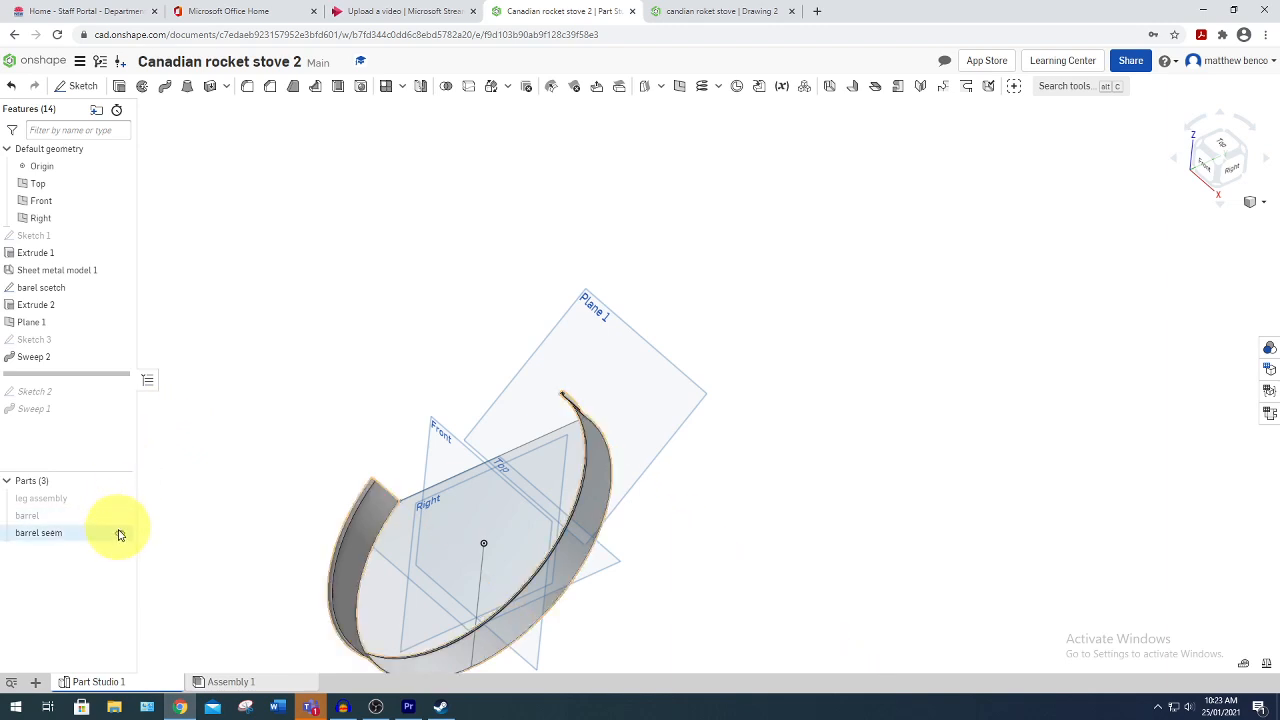
Hide the barrel seam part and extrude the barrel sketch's inner region and thin rim as a new 2 mm thick solid.
{"action": "left_click", "coordinate": [120, 532]}
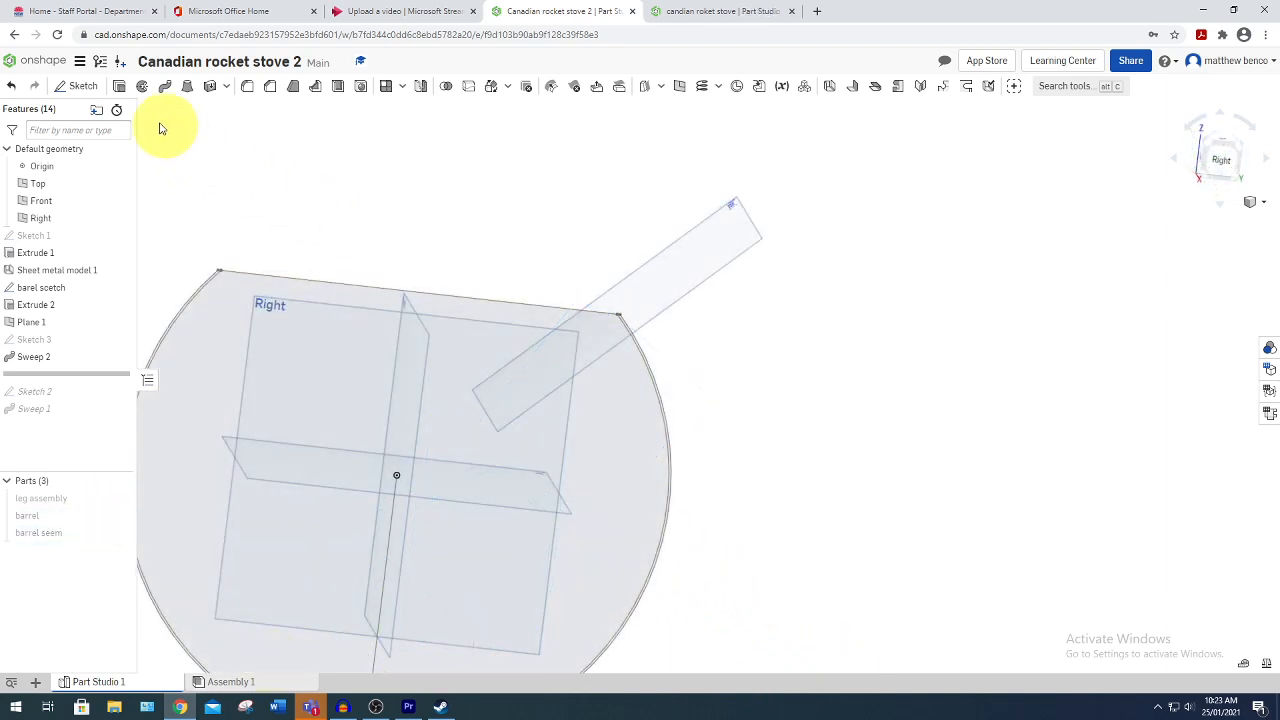
{"action": "left_click", "coordinate": [120, 88]}
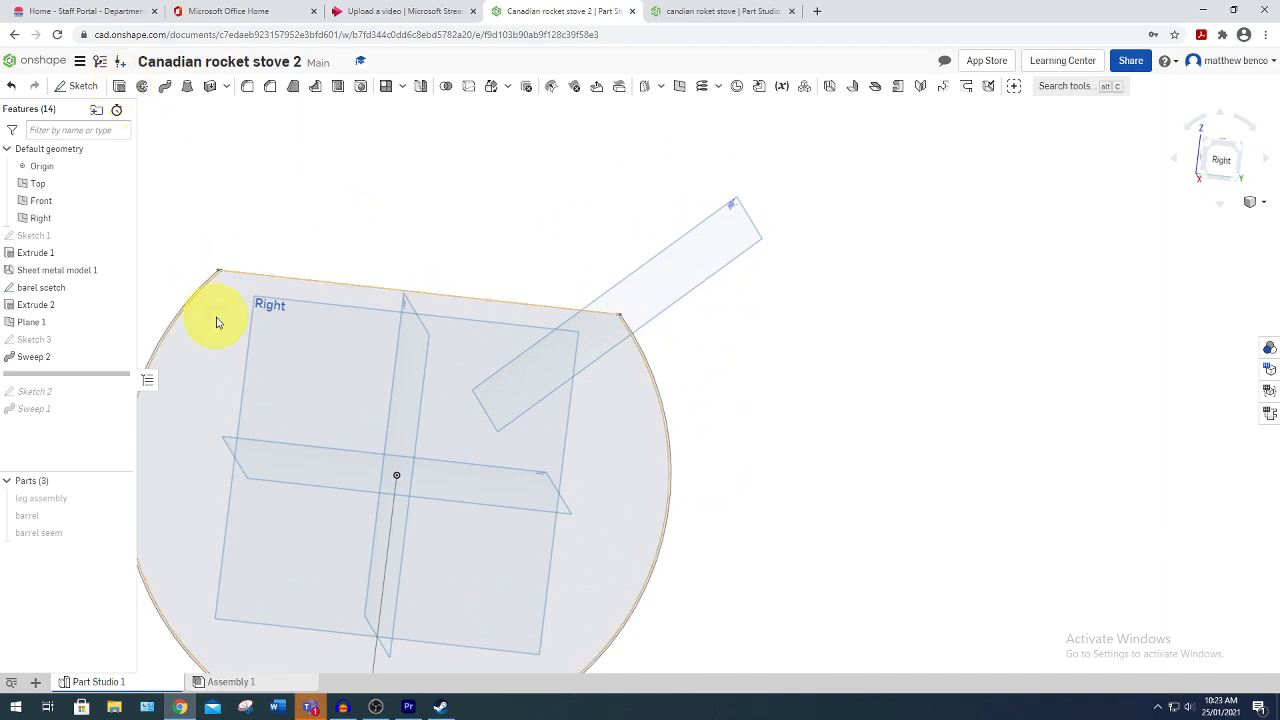
{"action": "left_click", "coordinate": [214, 323]}
{"action": "scroll", "coordinate": [200, 310], "scroll_direction": "up", "scroll_amount": 5}
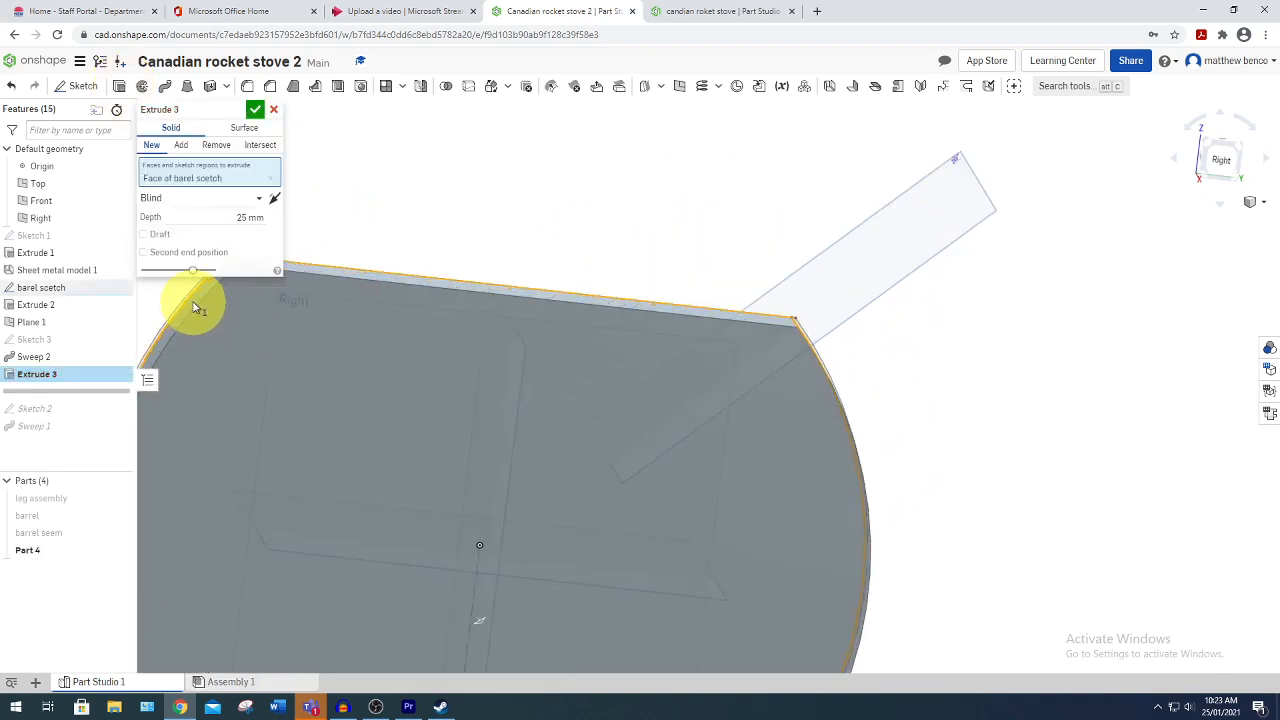
{"action": "left_click", "coordinate": [183, 298]}
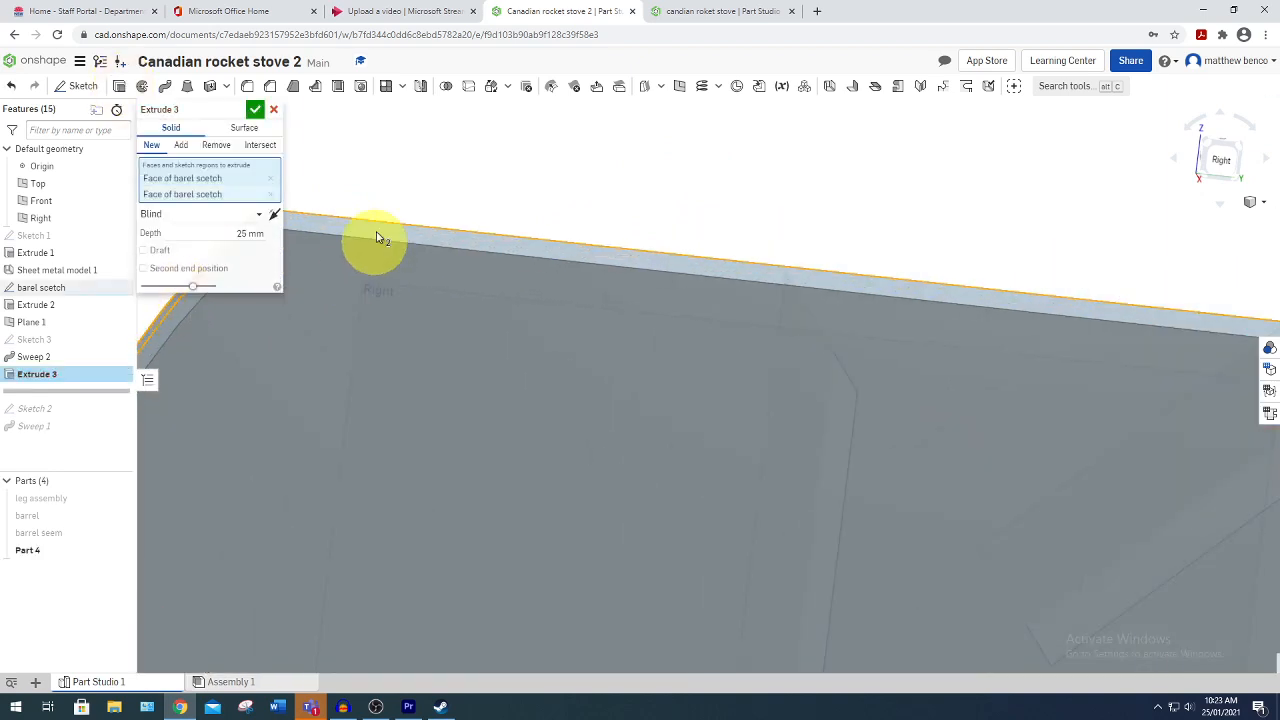
{"action": "left_click", "coordinate": [252, 230]}
{"action": "type", "text": "3"}
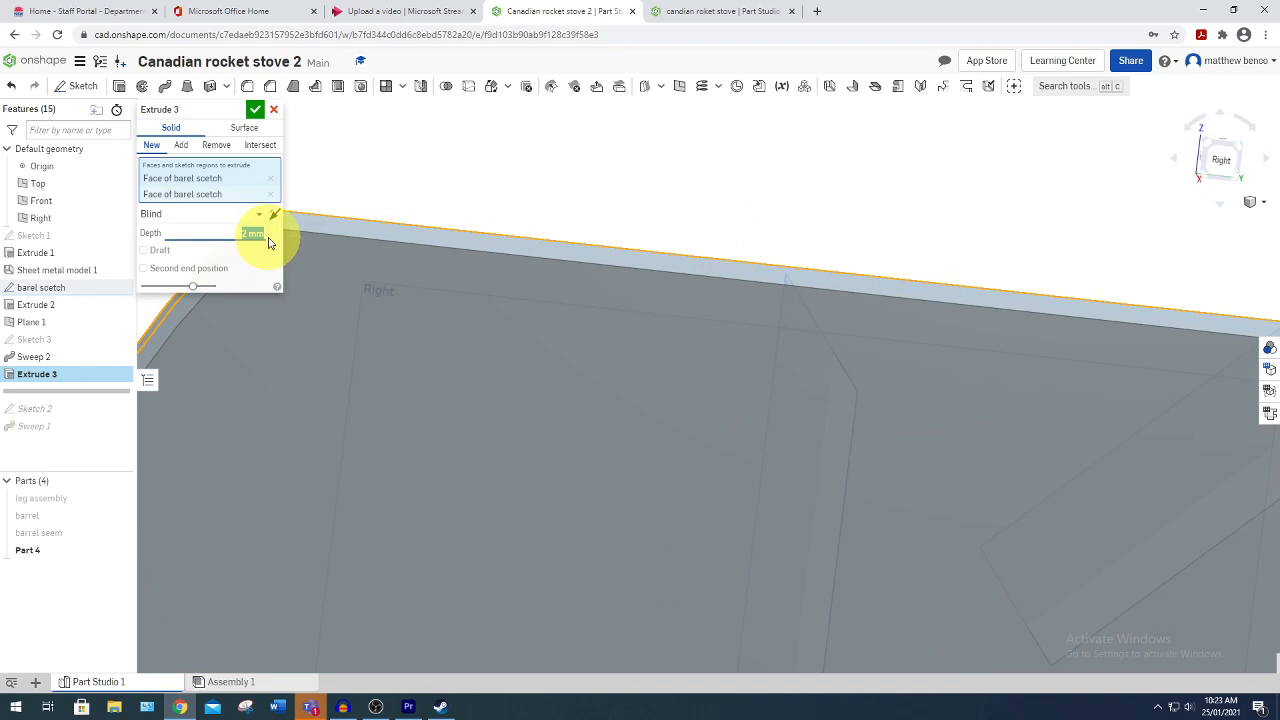
{"action": "scroll", "coordinate": [443, 308], "scroll_direction": "down", "scroll_amount": 5}
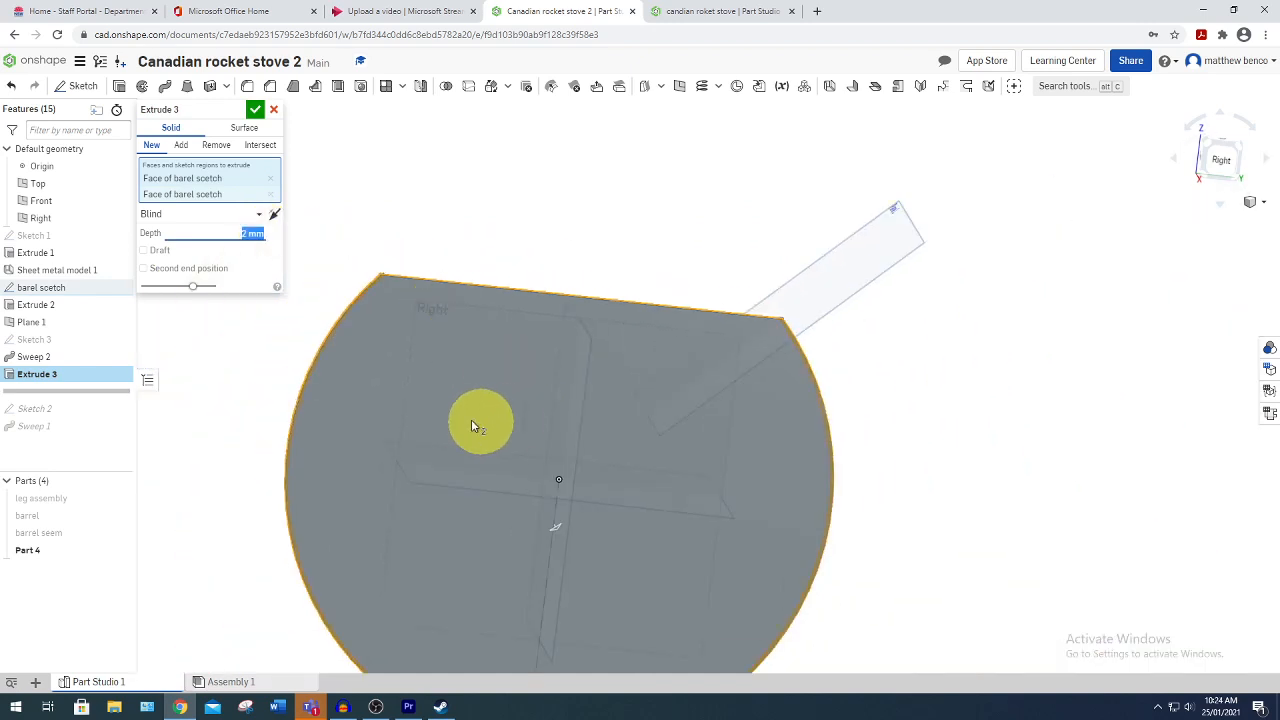
{"action": "left_click", "coordinate": [259, 113]}
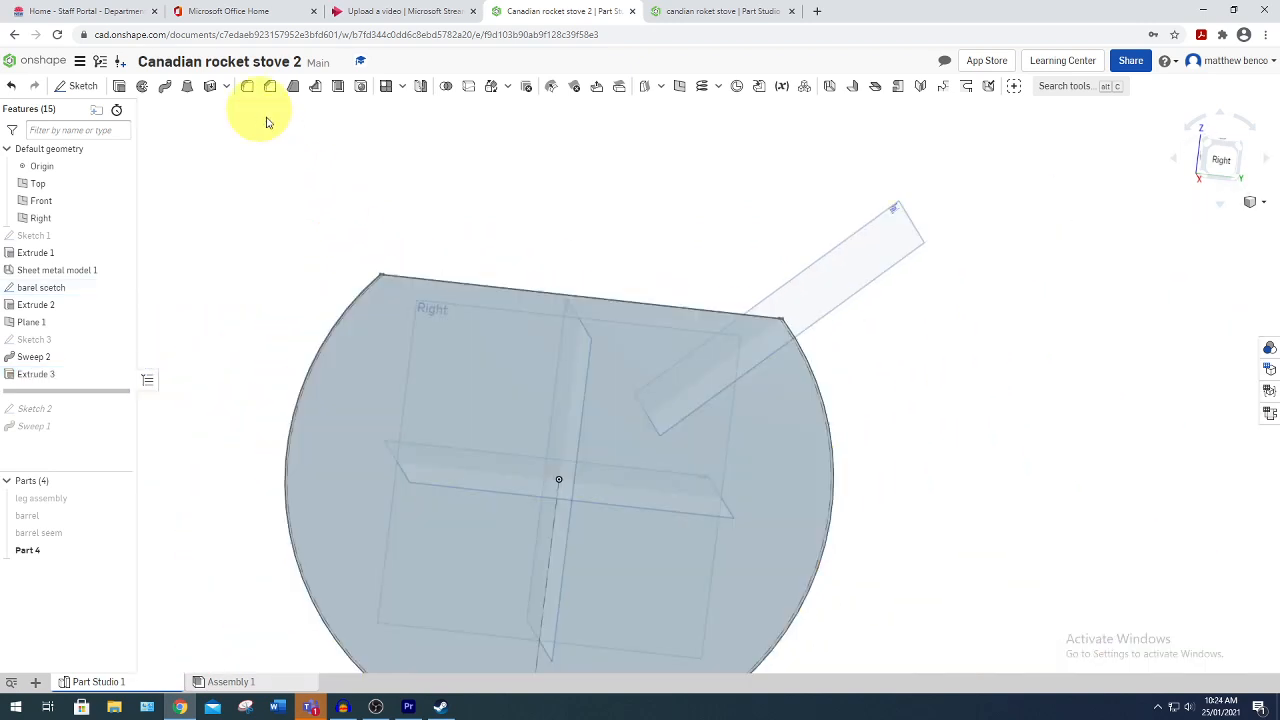
Open the extruded part's properties and name the part "closed barrel end".
{"action": "right_click", "coordinate": [50, 553]}
{"action": "left_click", "coordinate": [127, 355]}
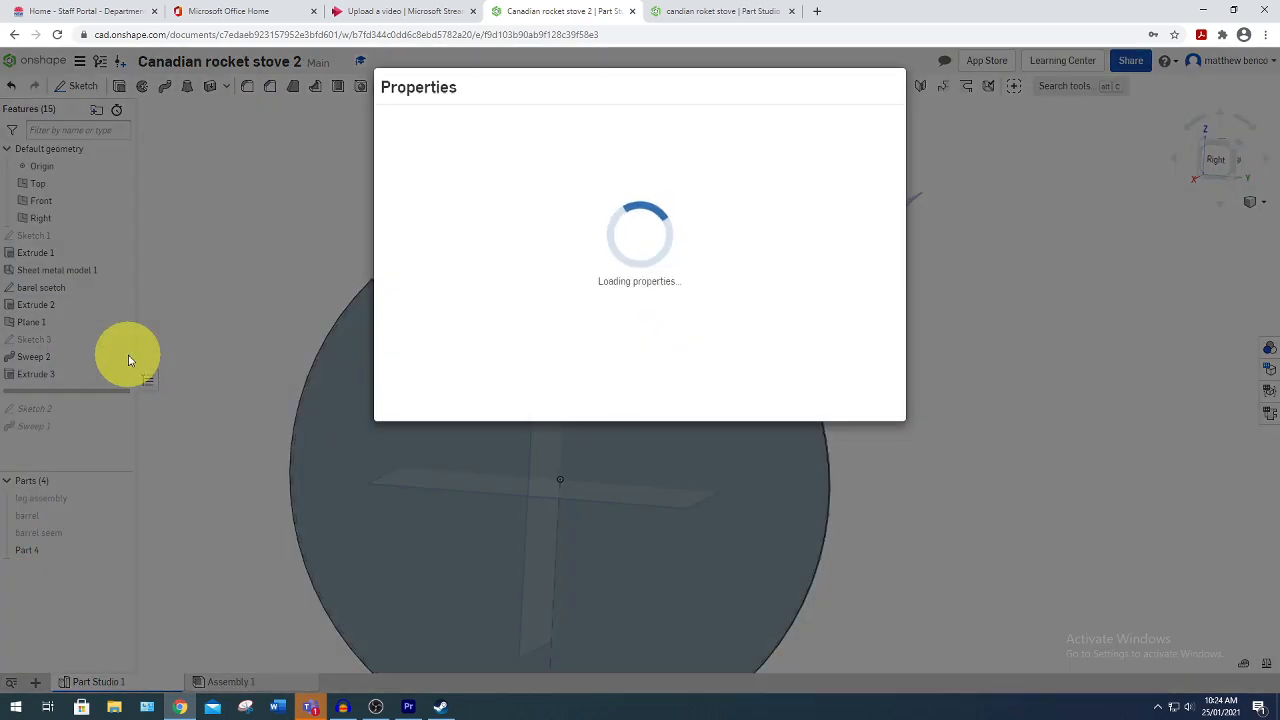
{"action": "type", "text": "closed barrel end"}
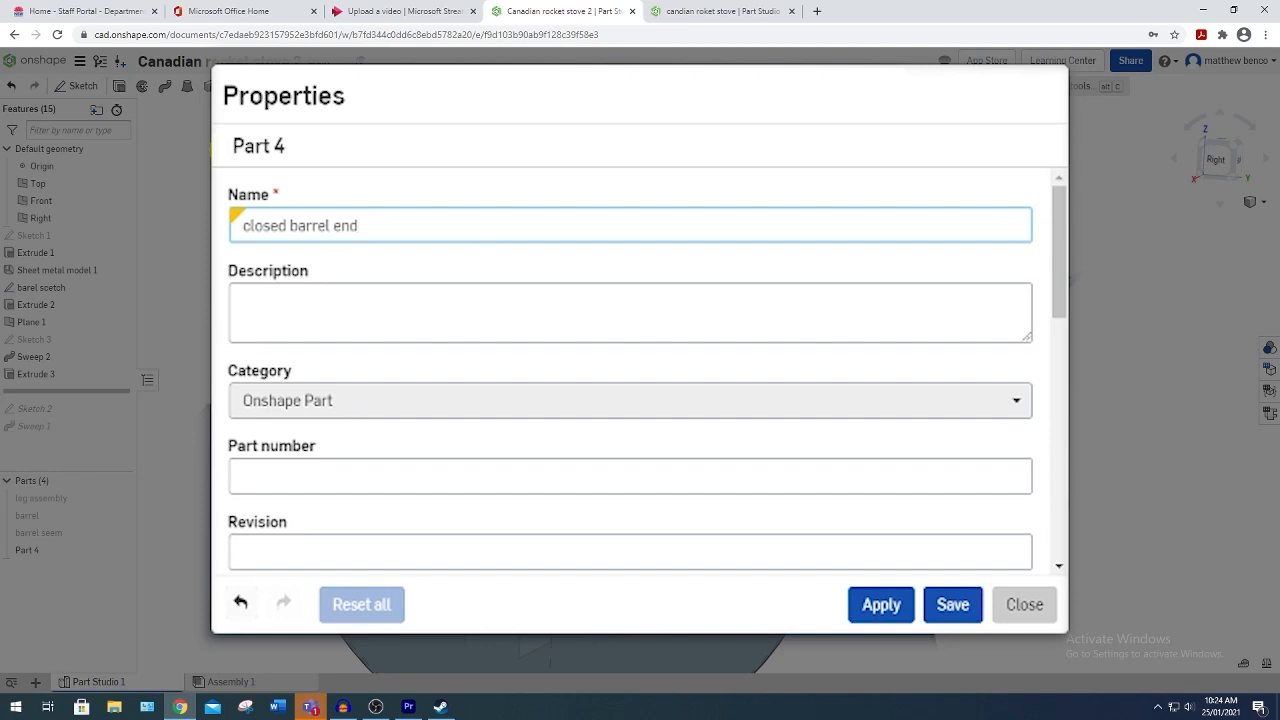
Enter the description "closed barrel end" with "250x210x2 check plate" on a second line, set the part number to 4, and save the properties.
{"action": "triple_click", "coordinate": [374, 228]}
{"action": "key", "text": "ctrl+c"}
{"action": "left_click", "coordinate": [278, 290]}
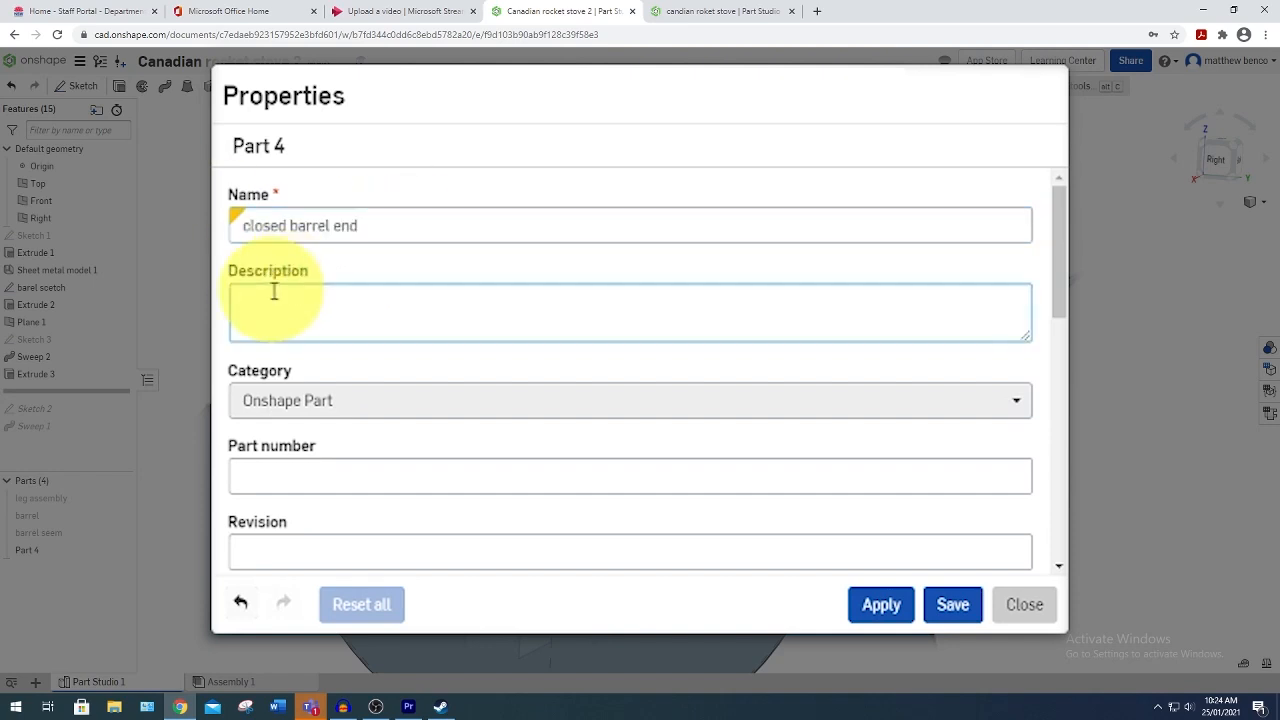
{"action": "key", "text": "ctrl+v"}
{"action": "key", "text": "Return"}
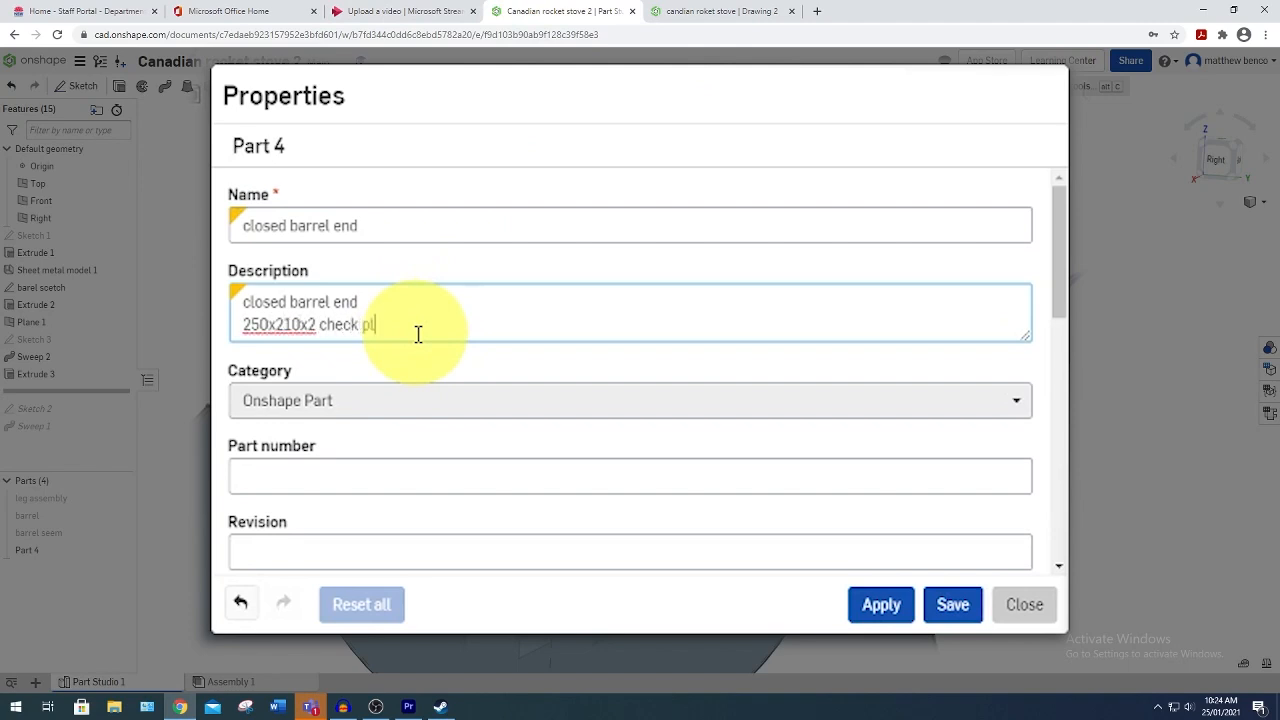
{"action": "left_click", "coordinate": [340, 476]}
{"action": "type", "text": "4"}
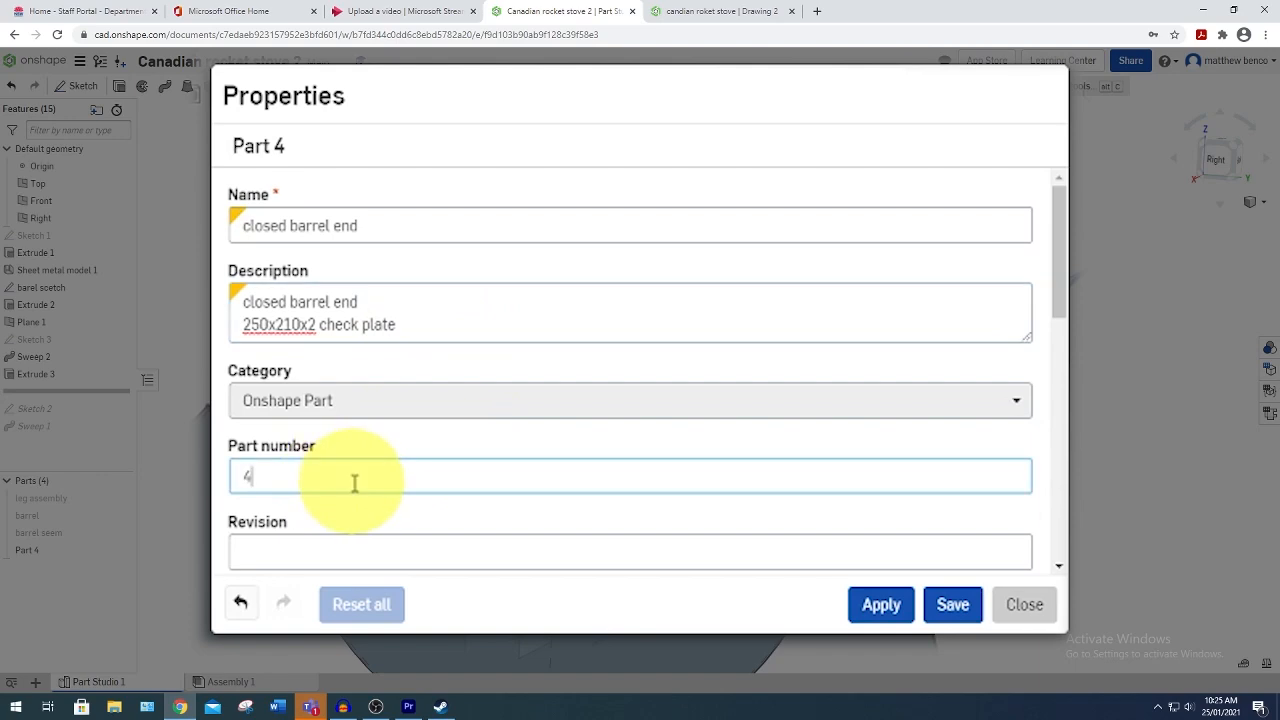
{"action": "left_click", "coordinate": [952, 604]}
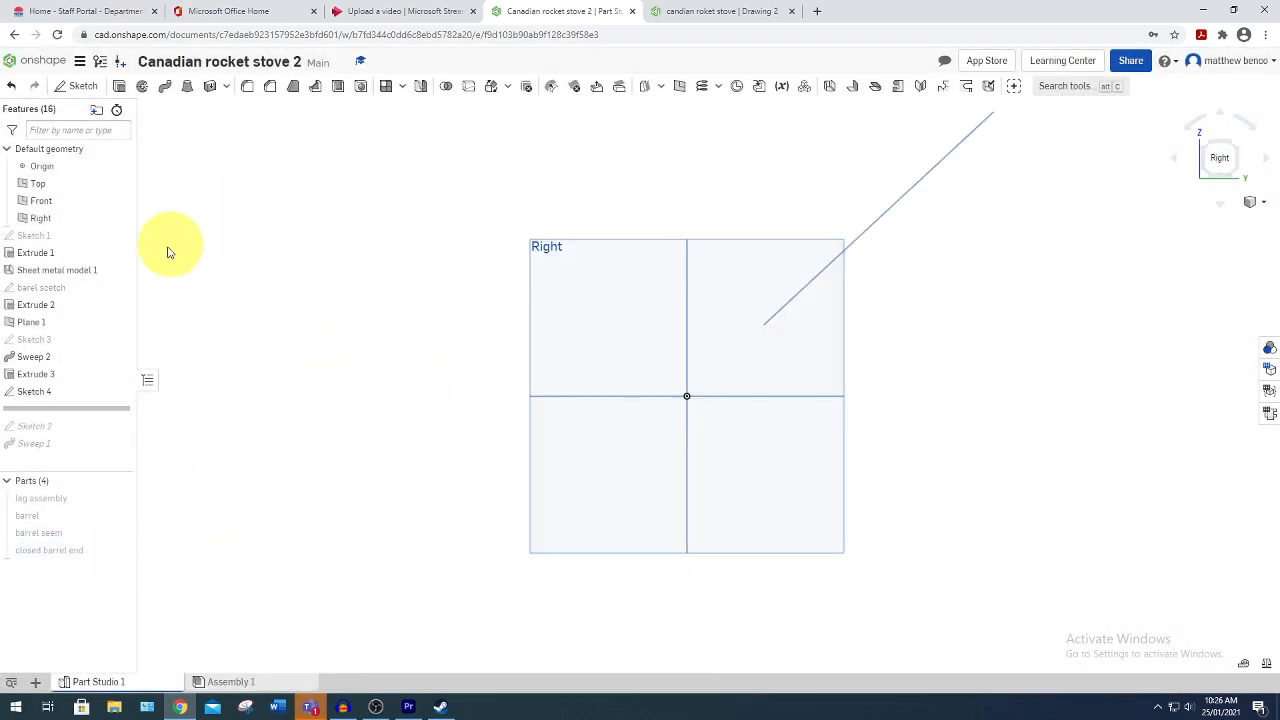
Copy the barrel sketch and paste its geometry into Sketch 4 on the Right plane.
{"action": "right_click", "coordinate": [82, 291]}
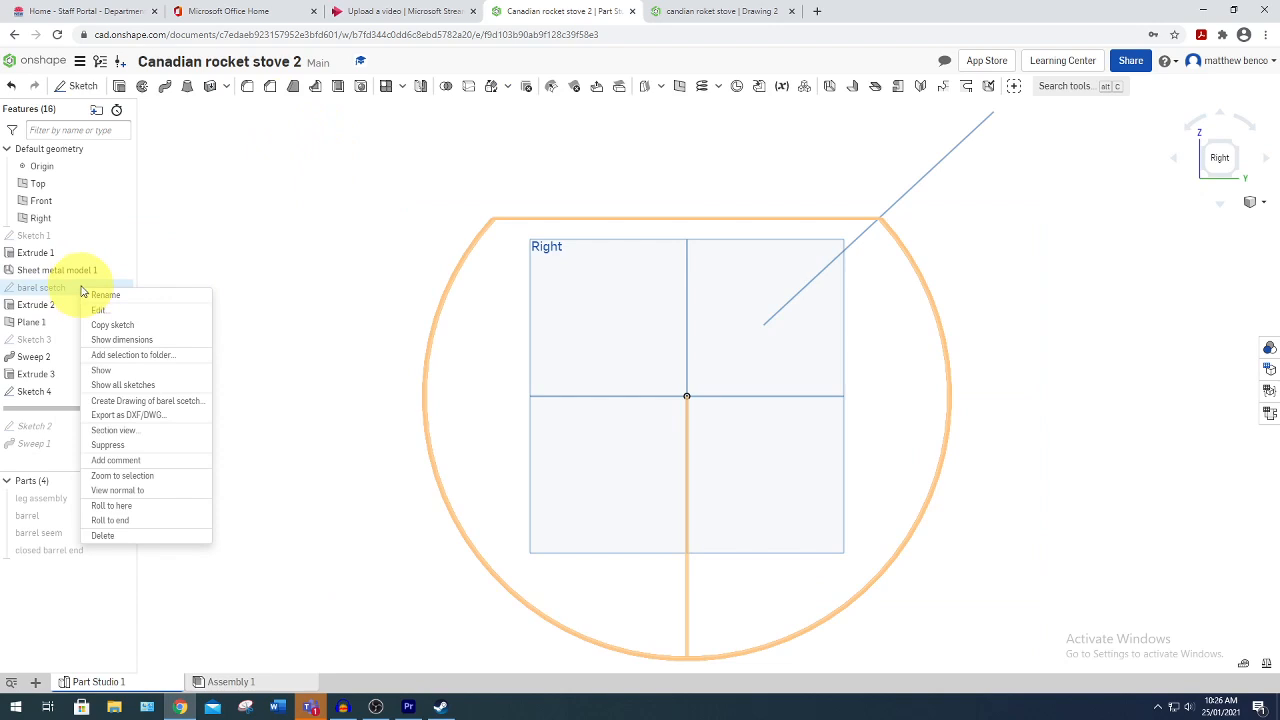
{"action": "left_click", "coordinate": [118, 324]}
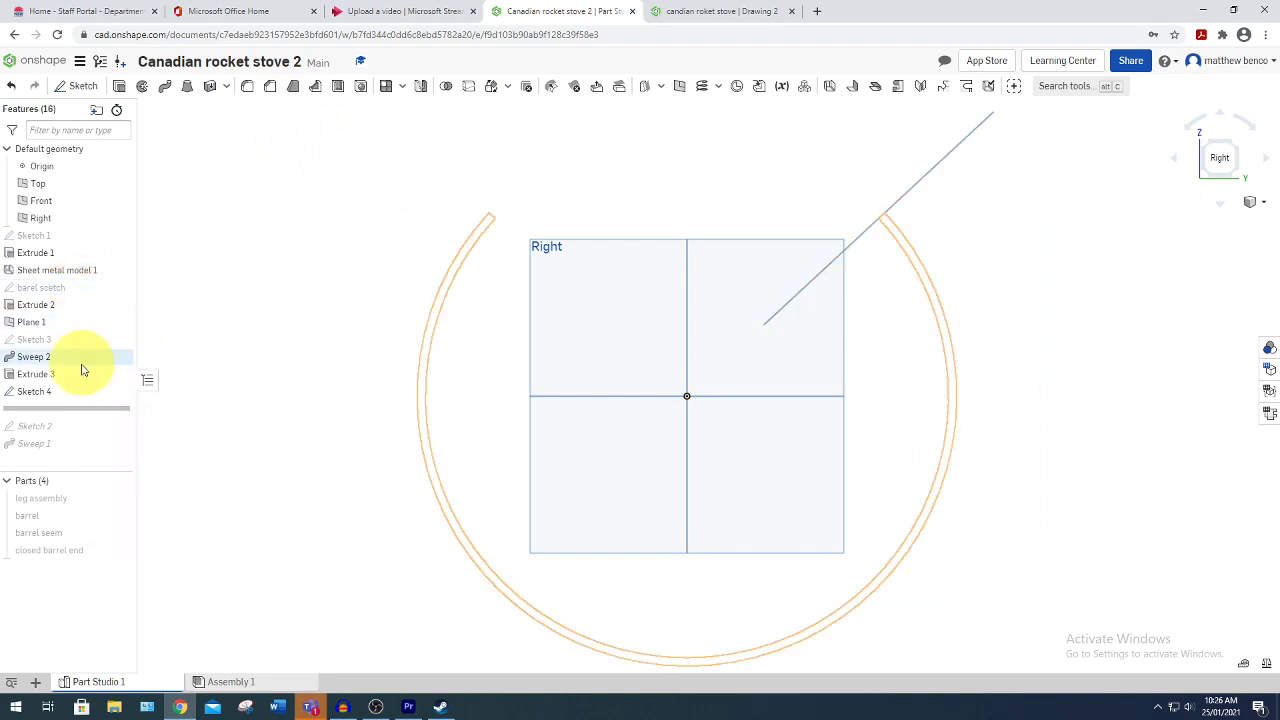
{"action": "double_click", "coordinate": [35, 391]}
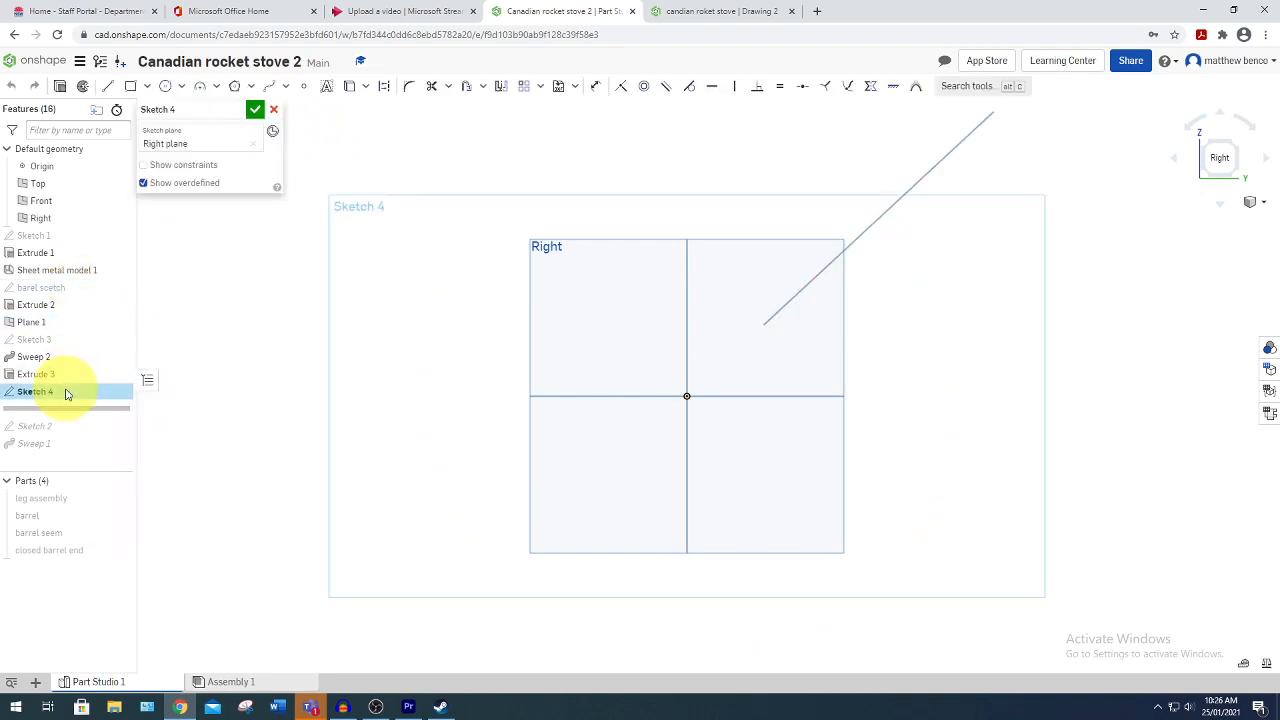
{"action": "key", "text": "ctrl+v"}
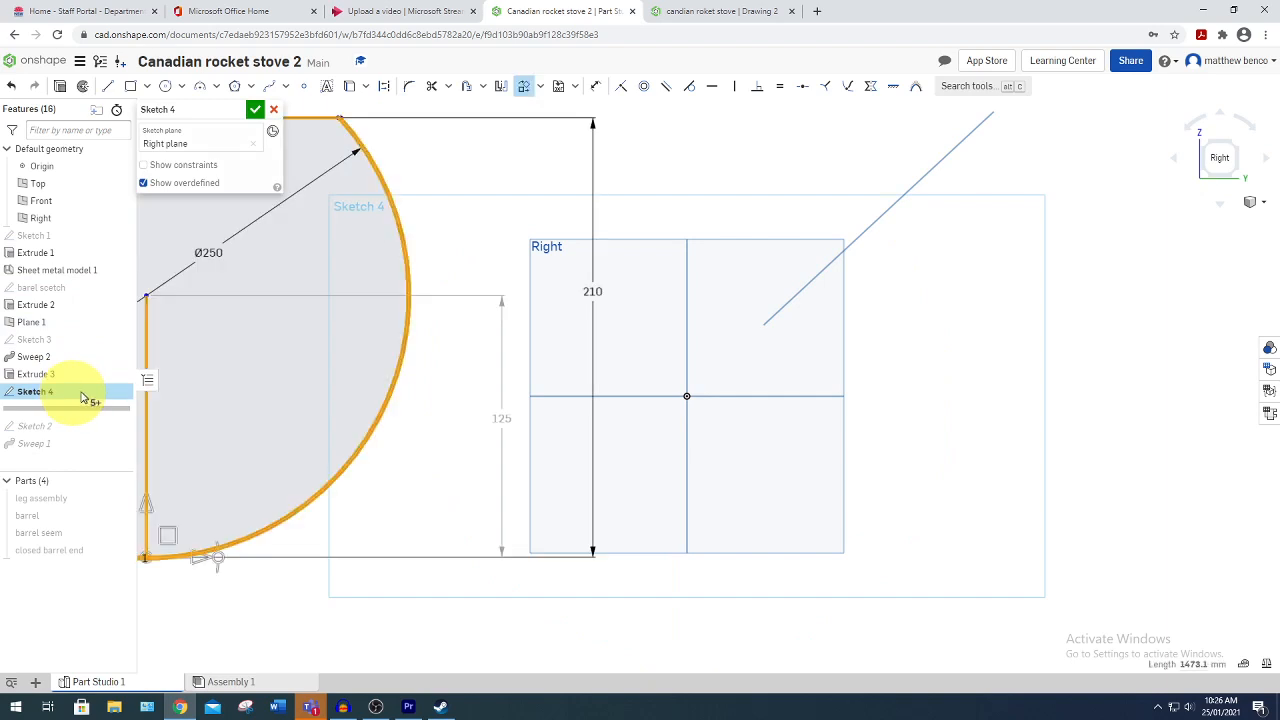
Place the pasted barrel profile and move it so that its circle centre coincides with the origin.
{"action": "mouse_move", "coordinate": [339, 304]}
{"action": "left_mouse_down"}
{"action": "mouse_move", "coordinate": [525, 348]}
{"action": "mouse_move", "coordinate": [333, 288]}
{"action": "left_mouse_up"}
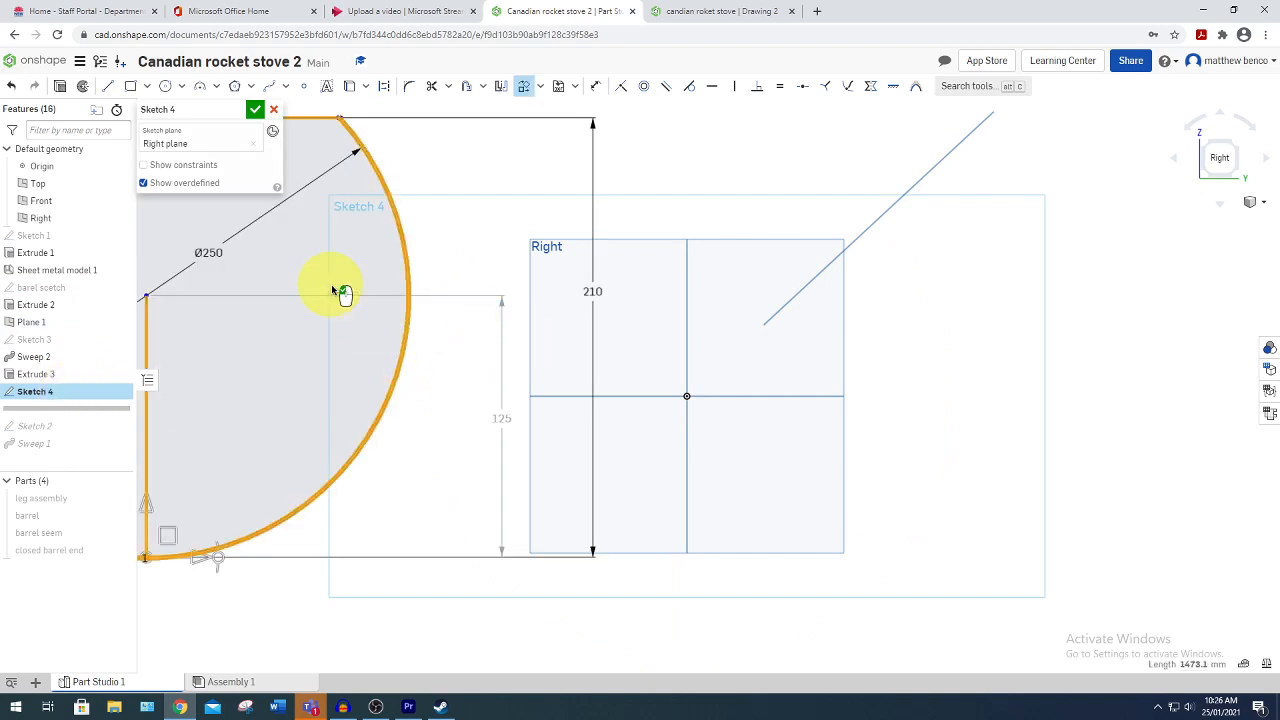
{"action": "scroll", "coordinate": [495, 339], "scroll_direction": "down", "scroll_amount": 3}
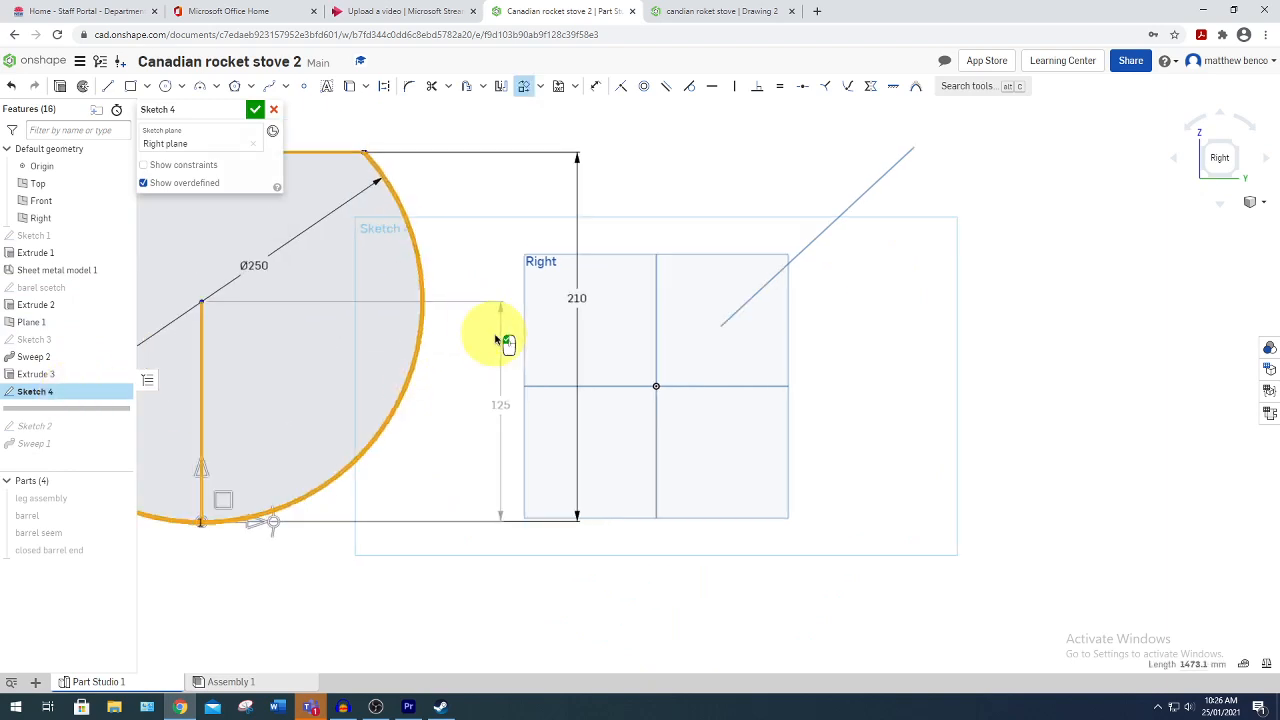
{"action": "left_click", "coordinate": [523, 86]}
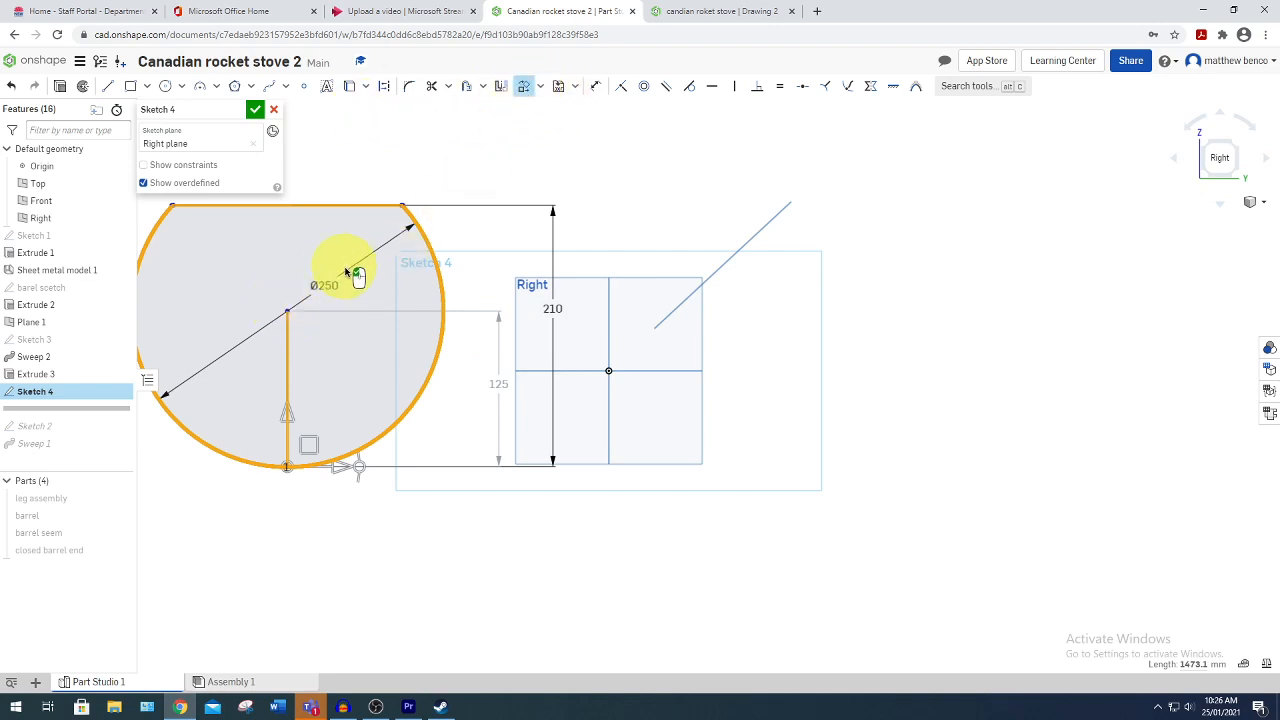
{"action": "key", "text": "Escape"}
{"action": "mouse_move", "coordinate": [287, 313]}
{"action": "left_mouse_down"}
{"action": "mouse_move", "coordinate": [509, 349]}
{"action": "mouse_move", "coordinate": [640, 391]}
{"action": "mouse_move", "coordinate": [612, 377]}
{"action": "left_mouse_up"}
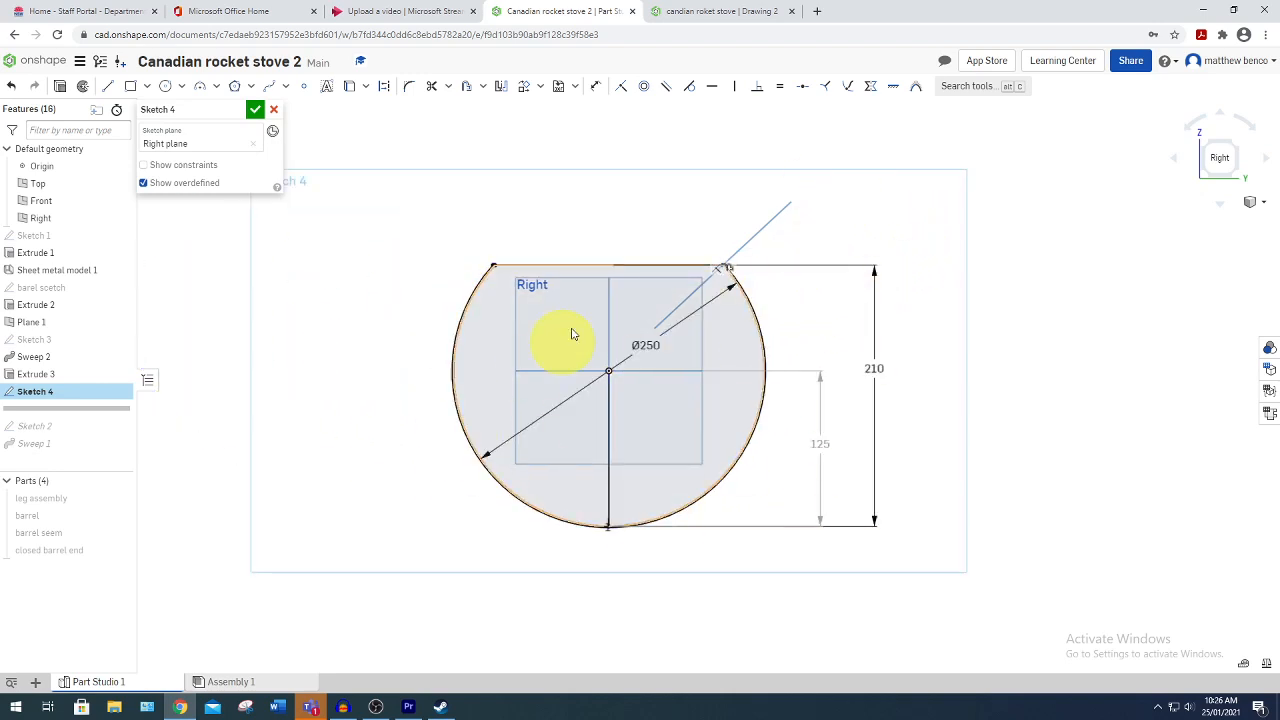
Sketch a center point rectangle about 170 by 81 mm on the origin inside the barrel profile.
{"action": "scroll", "coordinate": [625, 320], "scroll_direction": "up", "scroll_amount": 1}
{"action": "scroll", "coordinate": [625, 320], "scroll_direction": "up", "scroll_amount": 1}
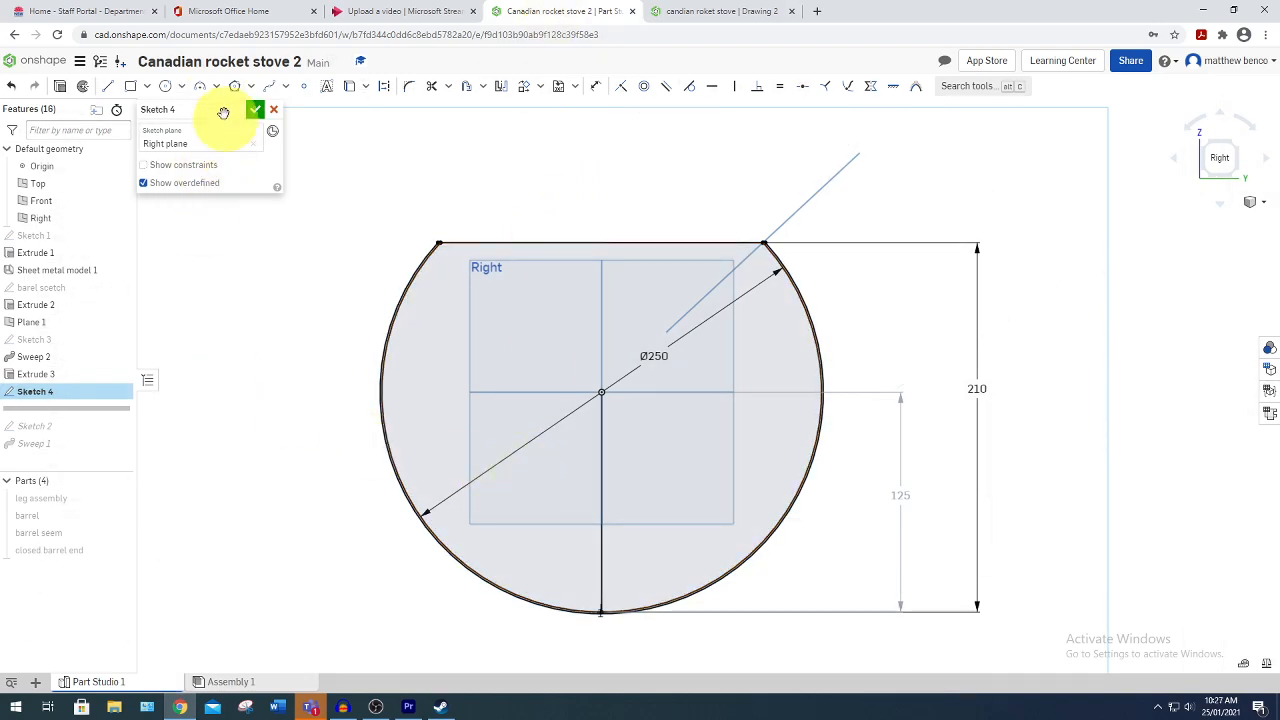
{"action": "left_click", "coordinate": [147, 88]}
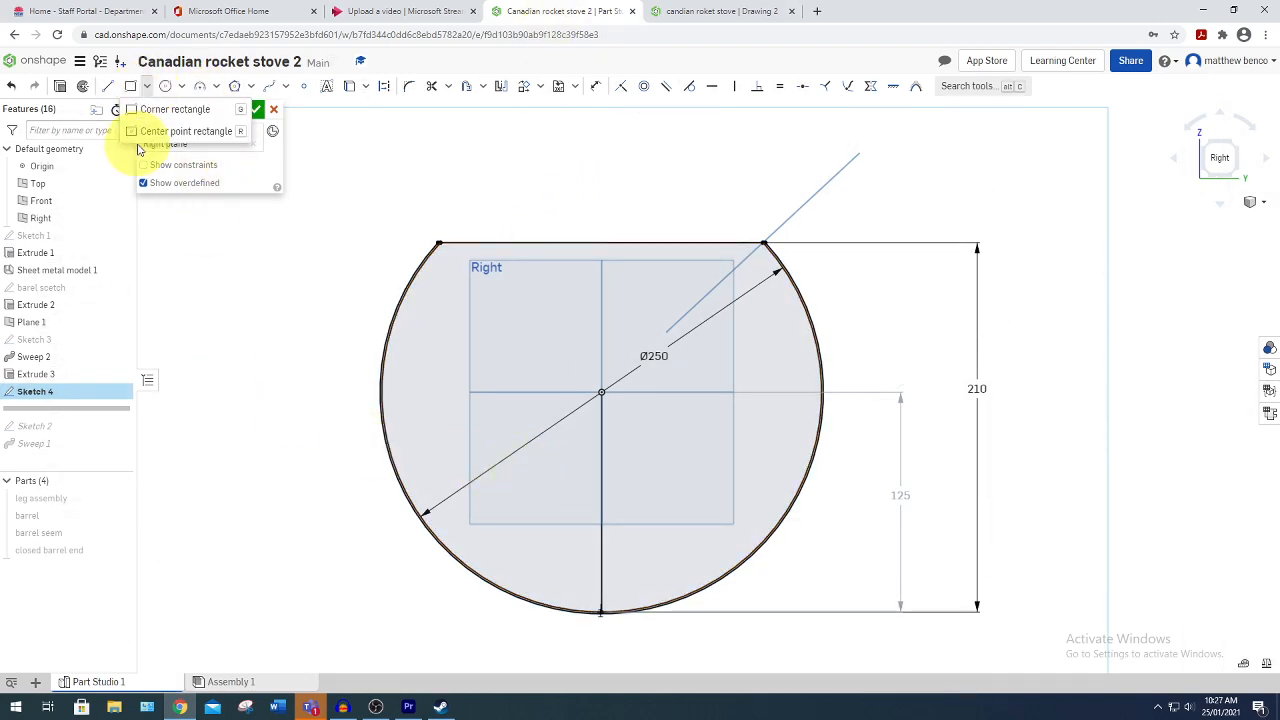
{"action": "left_click", "coordinate": [150, 130]}
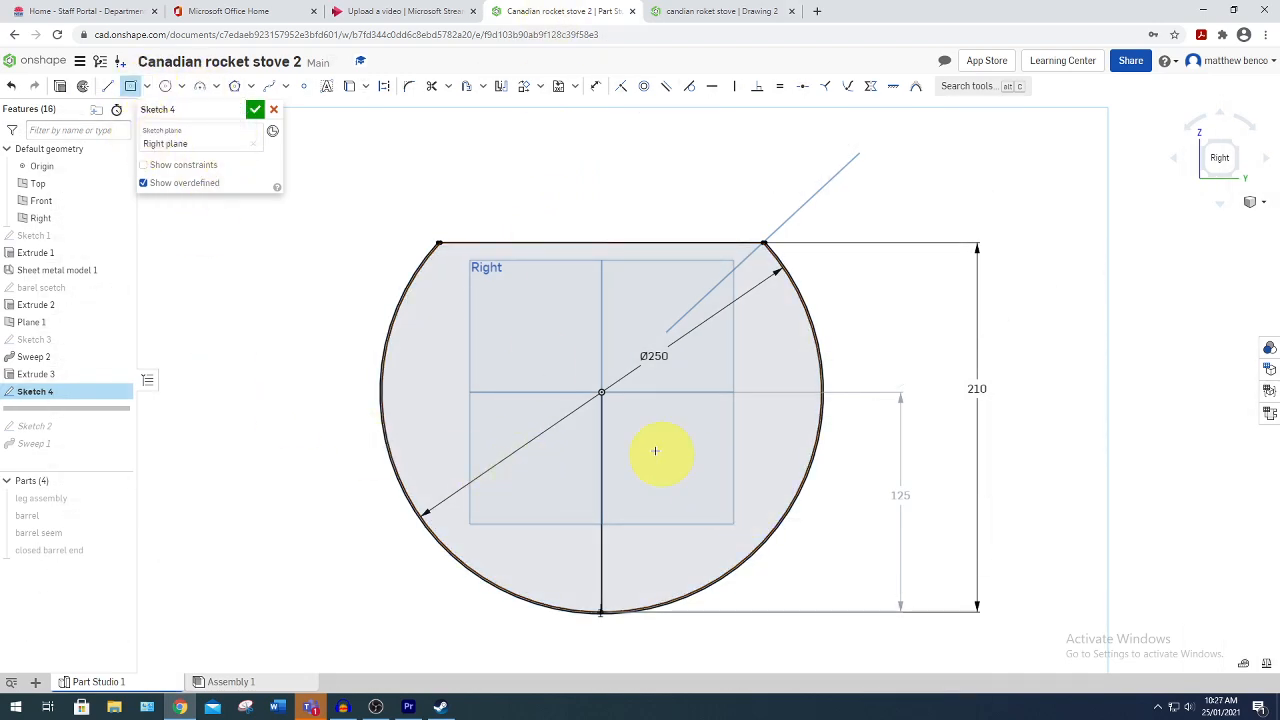
{"action": "left_click", "coordinate": [603, 392]}
{"action": "left_click", "coordinate": [750, 322]}
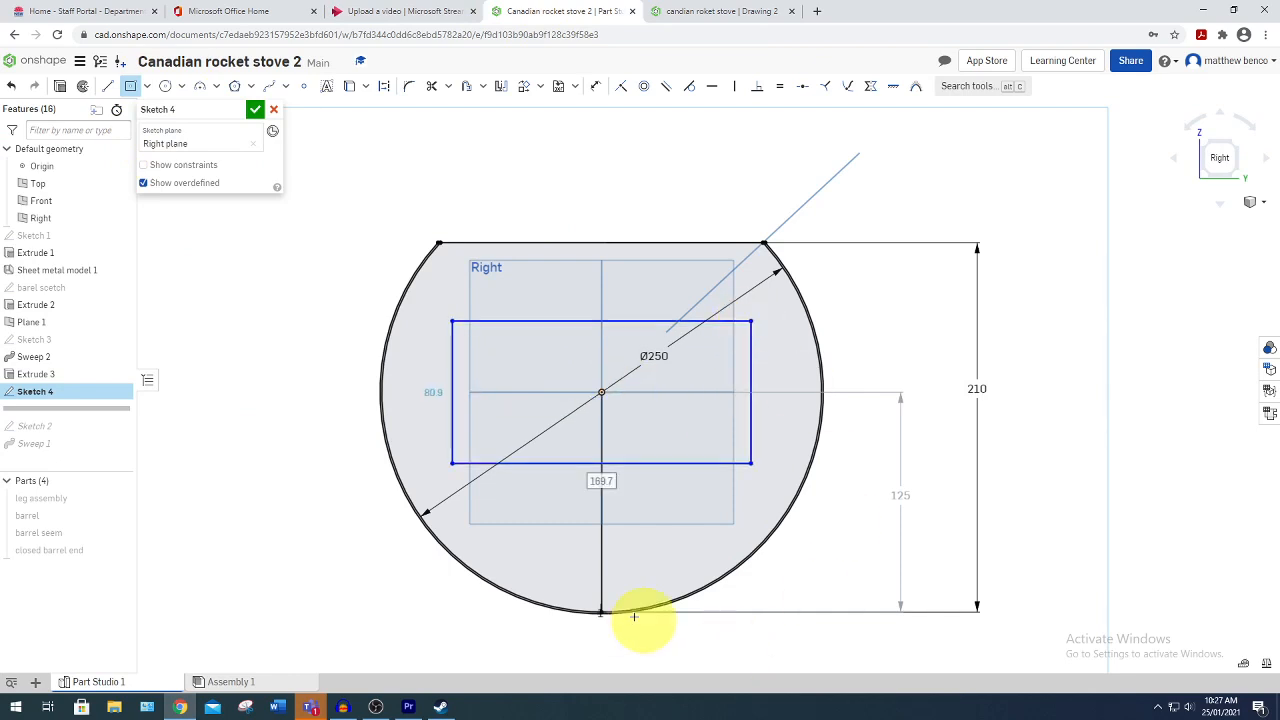
Dimension the rectangle to 180 mm wide and 130 mm high.
{"action": "left_click", "coordinate": [595, 88]}
{"action": "left_click", "coordinate": [531, 321]}
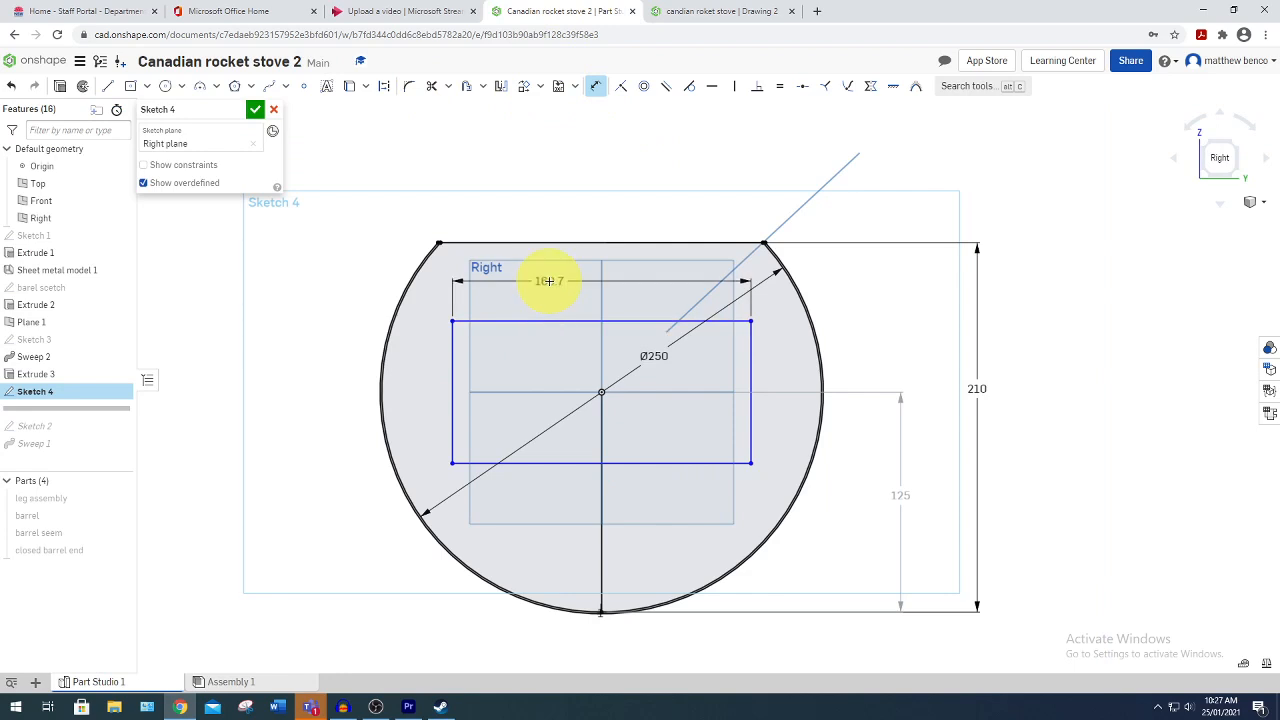
{"action": "left_click", "coordinate": [551, 281]}
{"action": "key", "text": "BackSpace"}
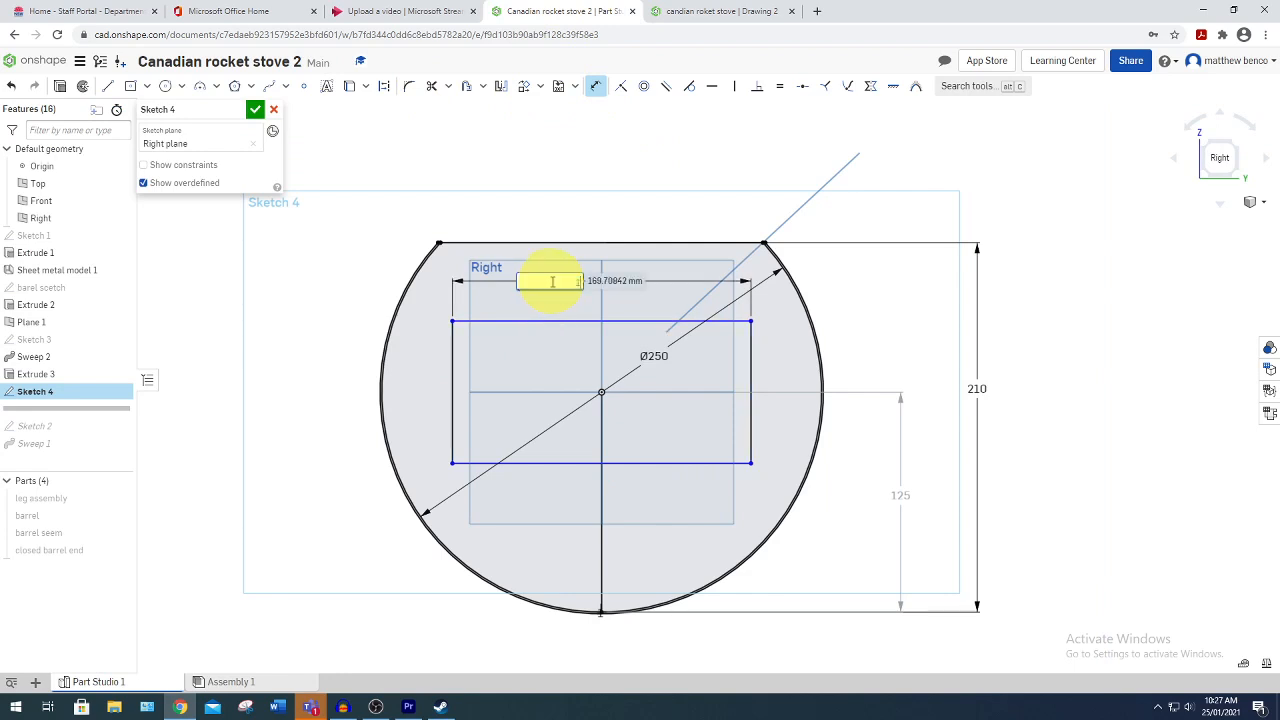
{"action": "key", "text": "Return"}
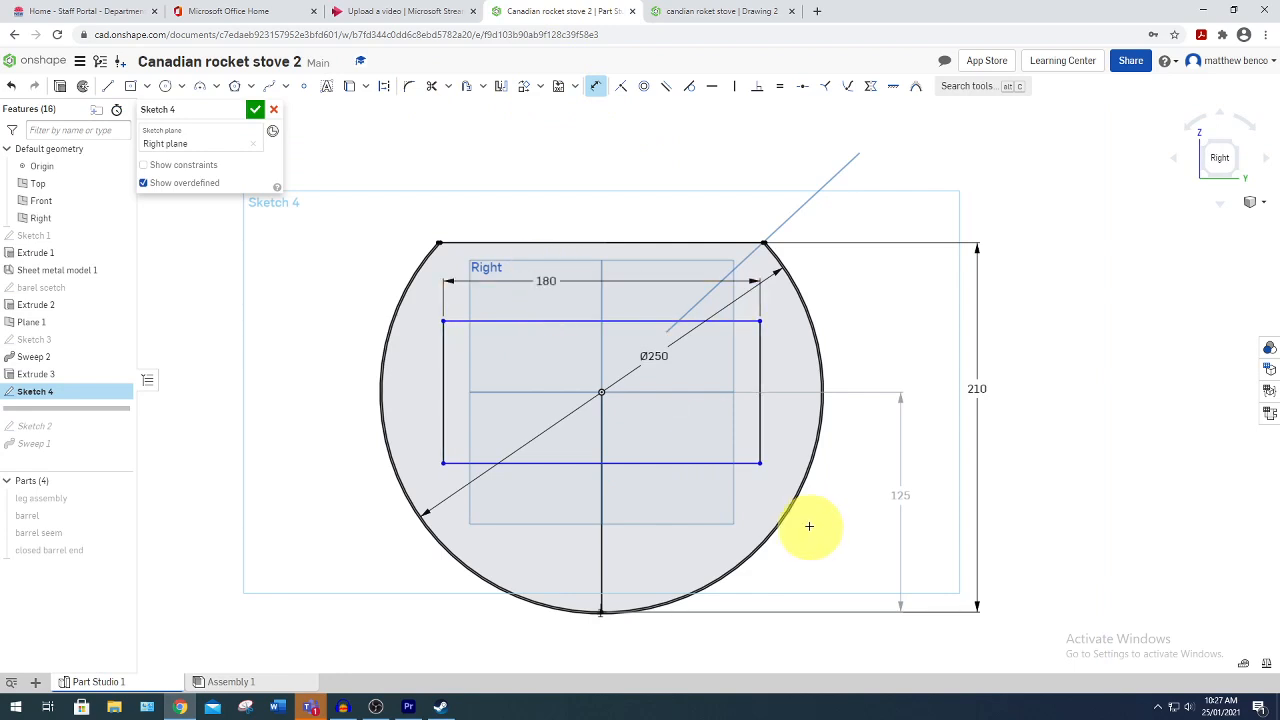
{"action": "left_click", "coordinate": [762, 374]}
{"action": "left_click", "coordinate": [794, 374]}
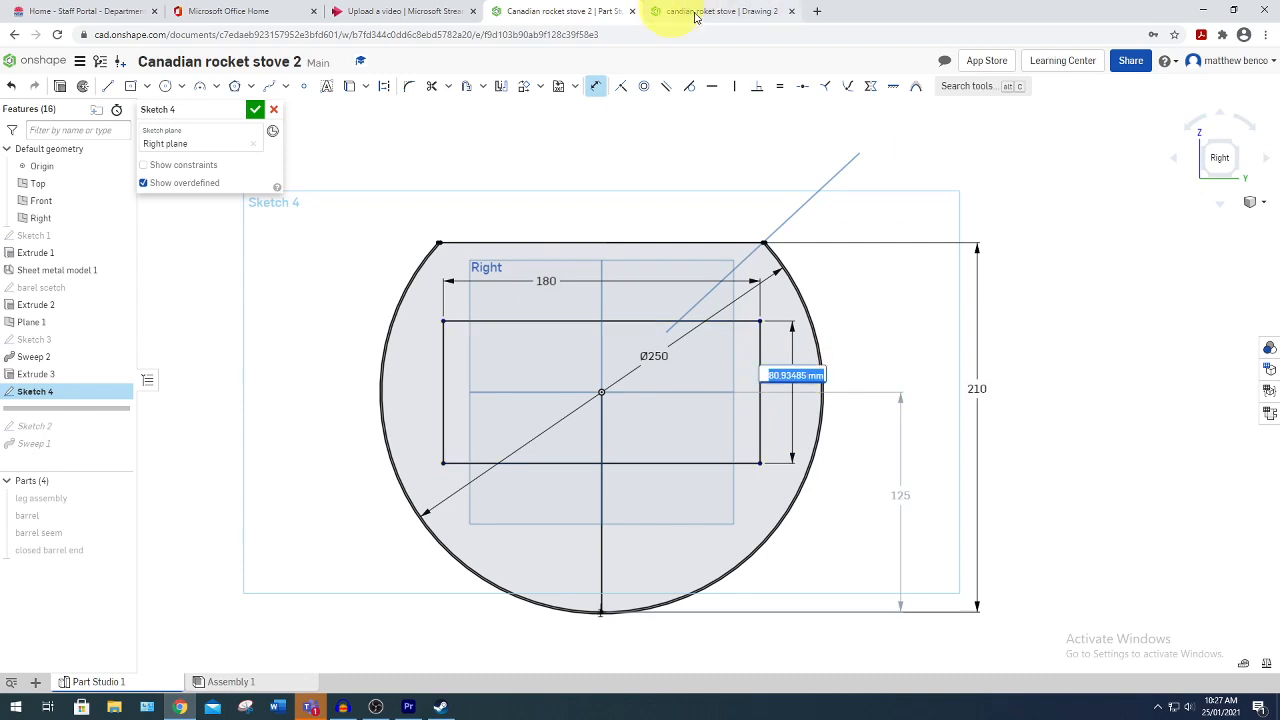
{"action": "type", "text": "130"}
{"action": "key", "text": "Return"}
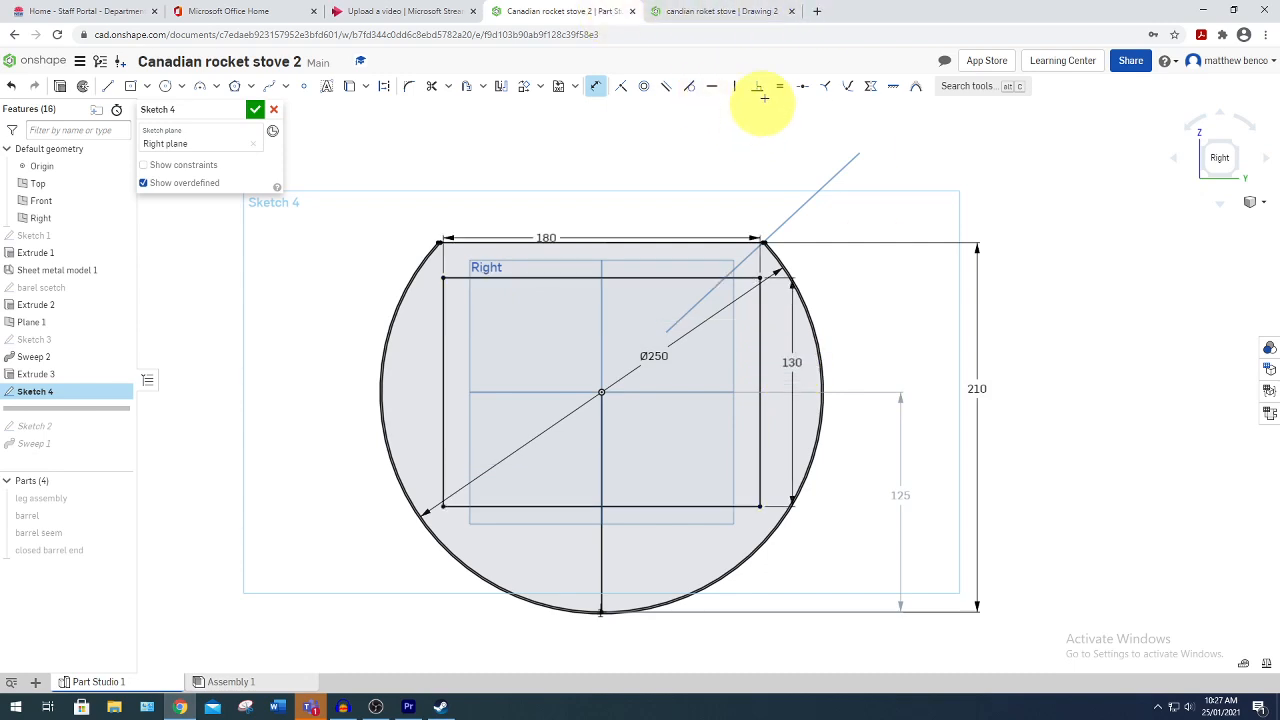
Fillet the upper-left and lower-left corners of the inner rectangle with a 45 mm radius.
{"action": "left_click", "coordinate": [409, 86]}
{"action": "left_click", "coordinate": [443, 314]}
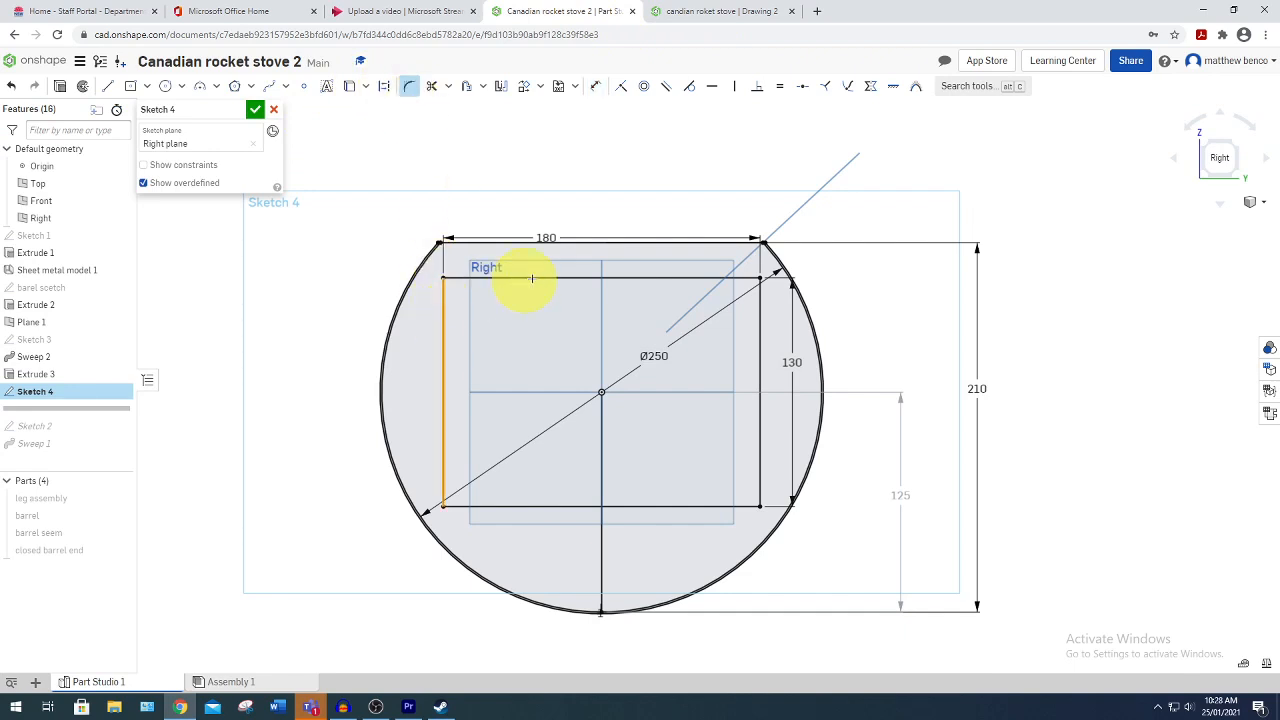
{"action": "left_click", "coordinate": [531, 277]}
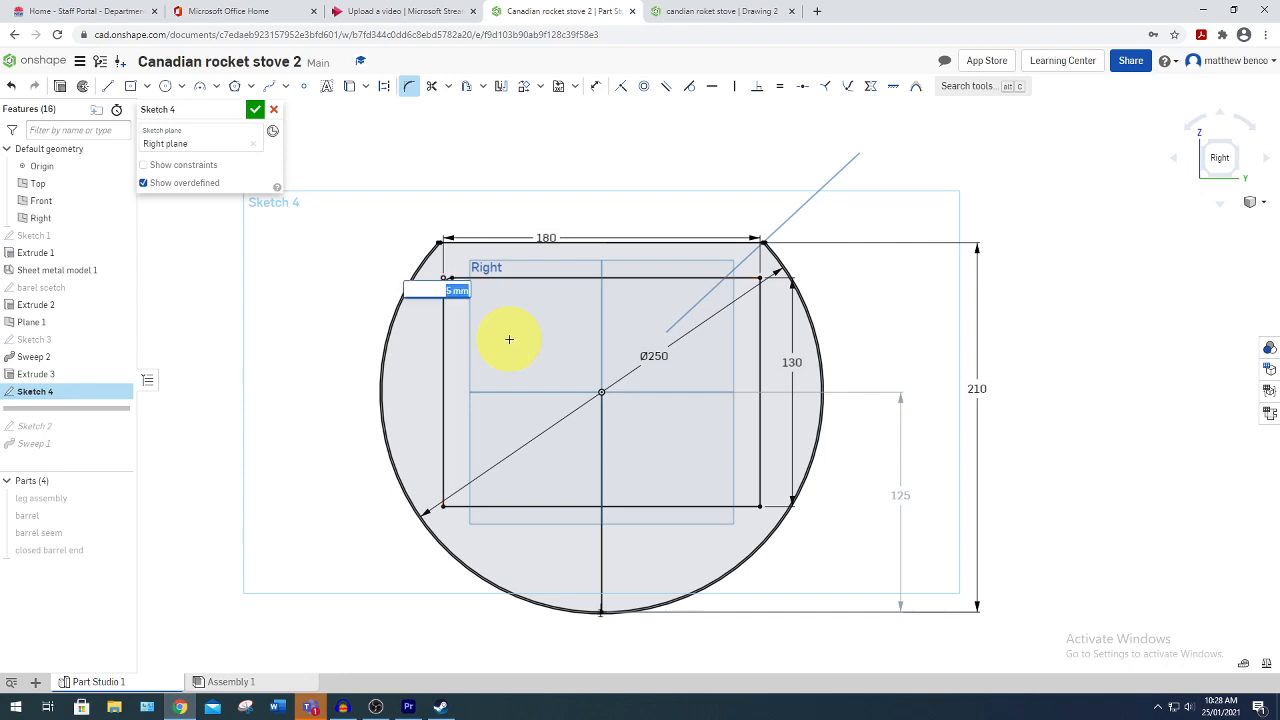
{"action": "key", "text": "Return"}
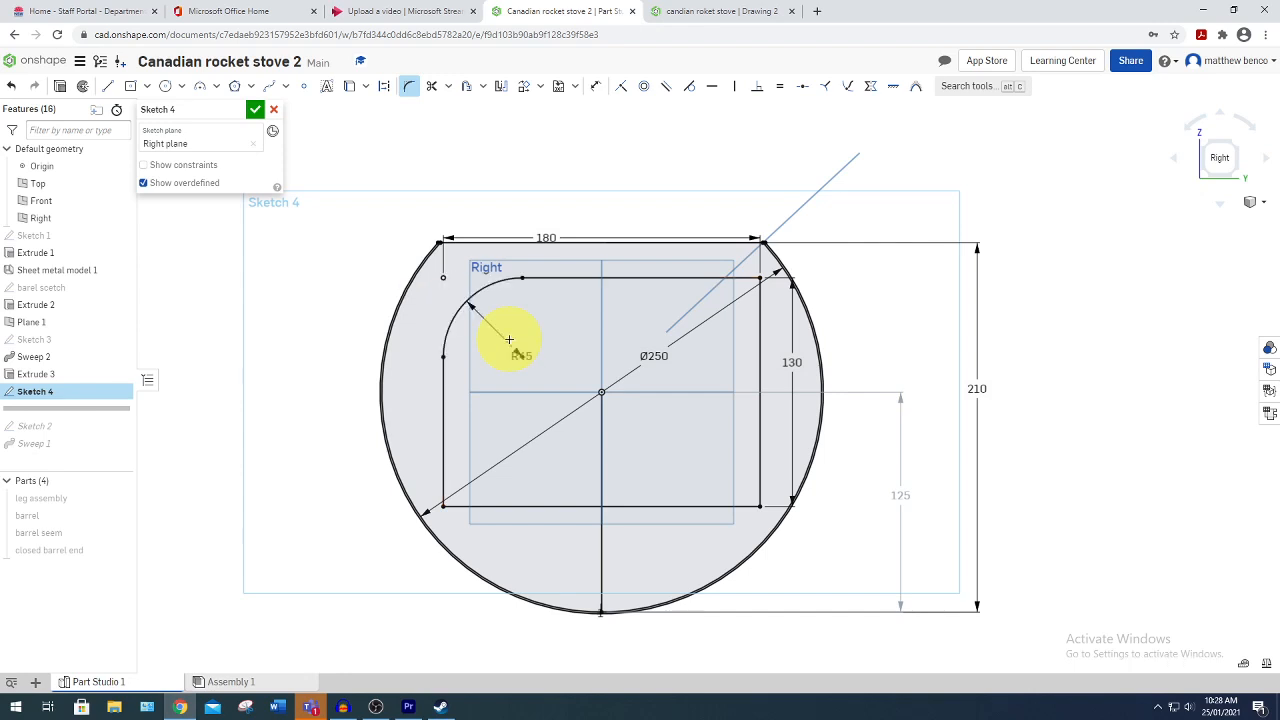
{"action": "left_click", "coordinate": [441, 416]}
{"action": "left_click", "coordinate": [496, 506]}
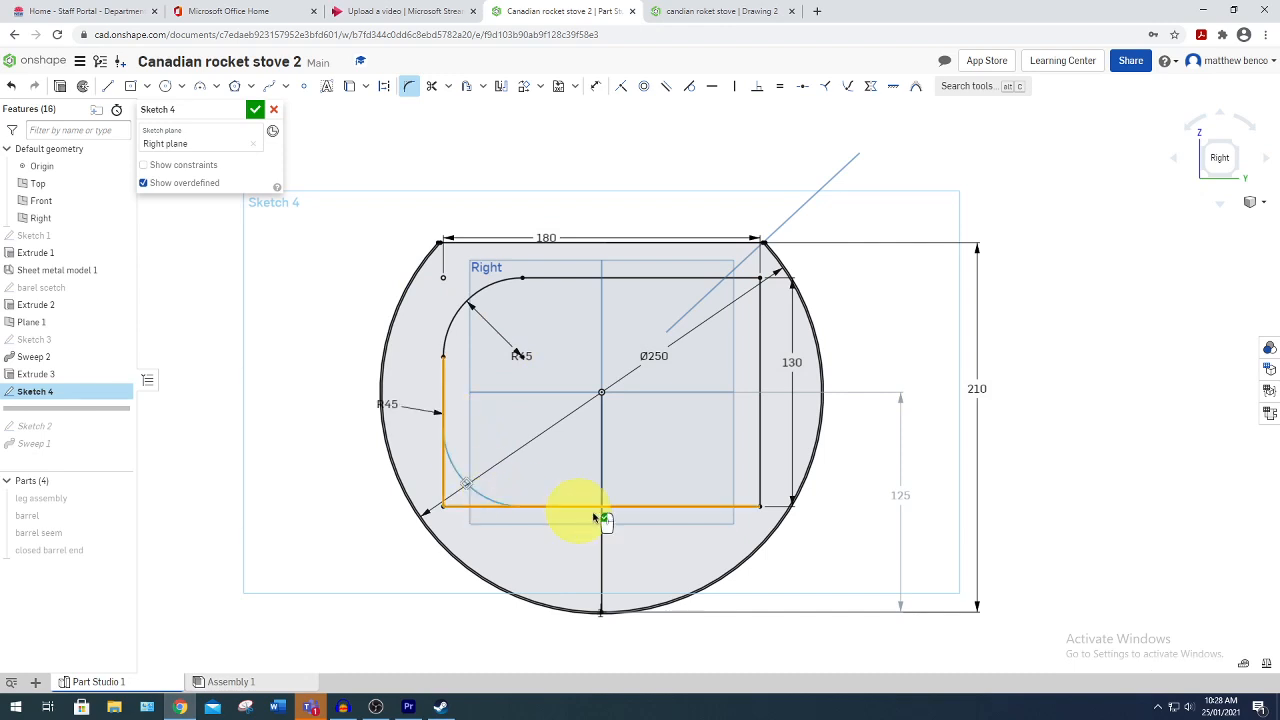
{"action": "left_click", "coordinate": [706, 506]}
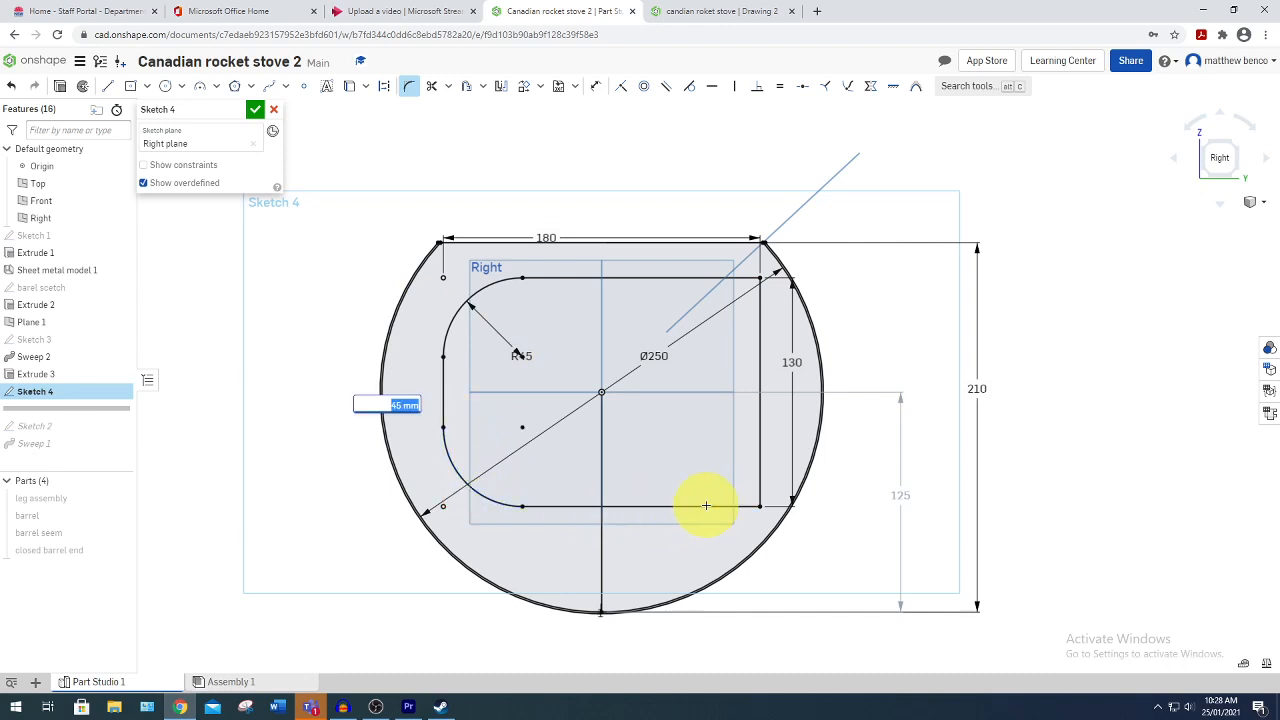
{"action": "key", "text": "Return"}
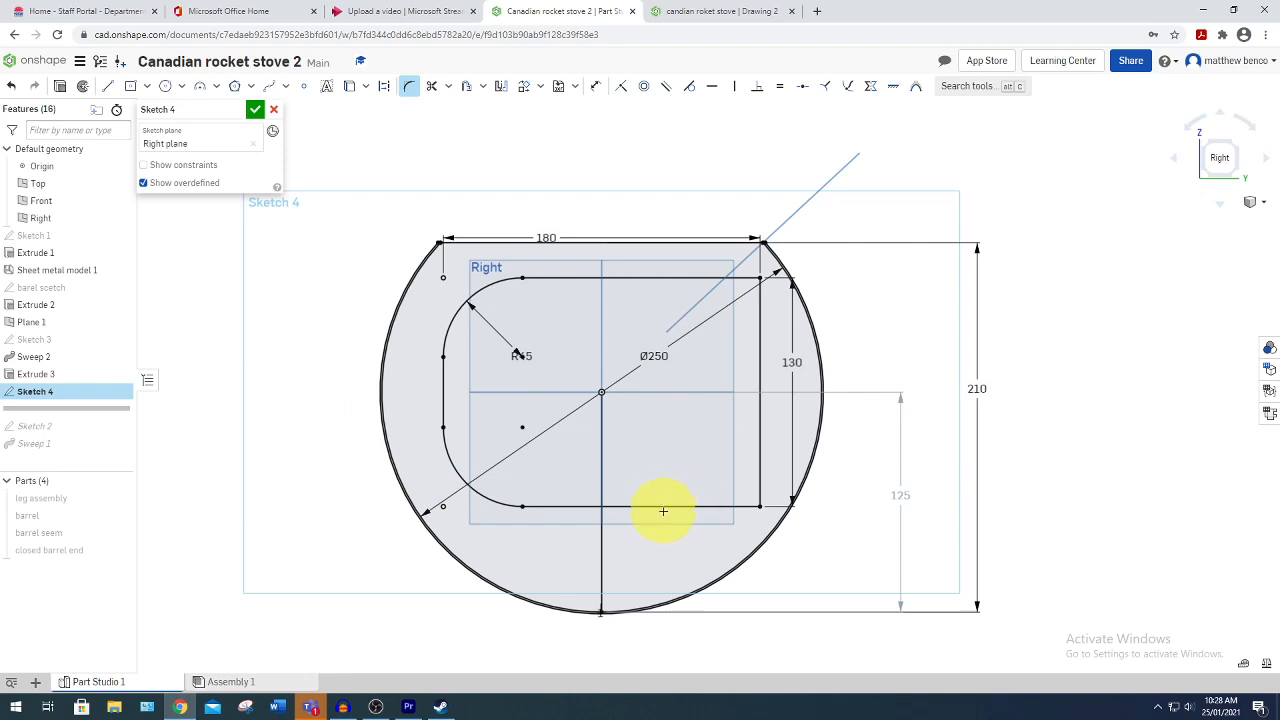
Fillet the lower-right and upper-right corners of the inner rectangle with a 45 mm radius and finish the sketch.
{"action": "left_click", "coordinate": [662, 507]}
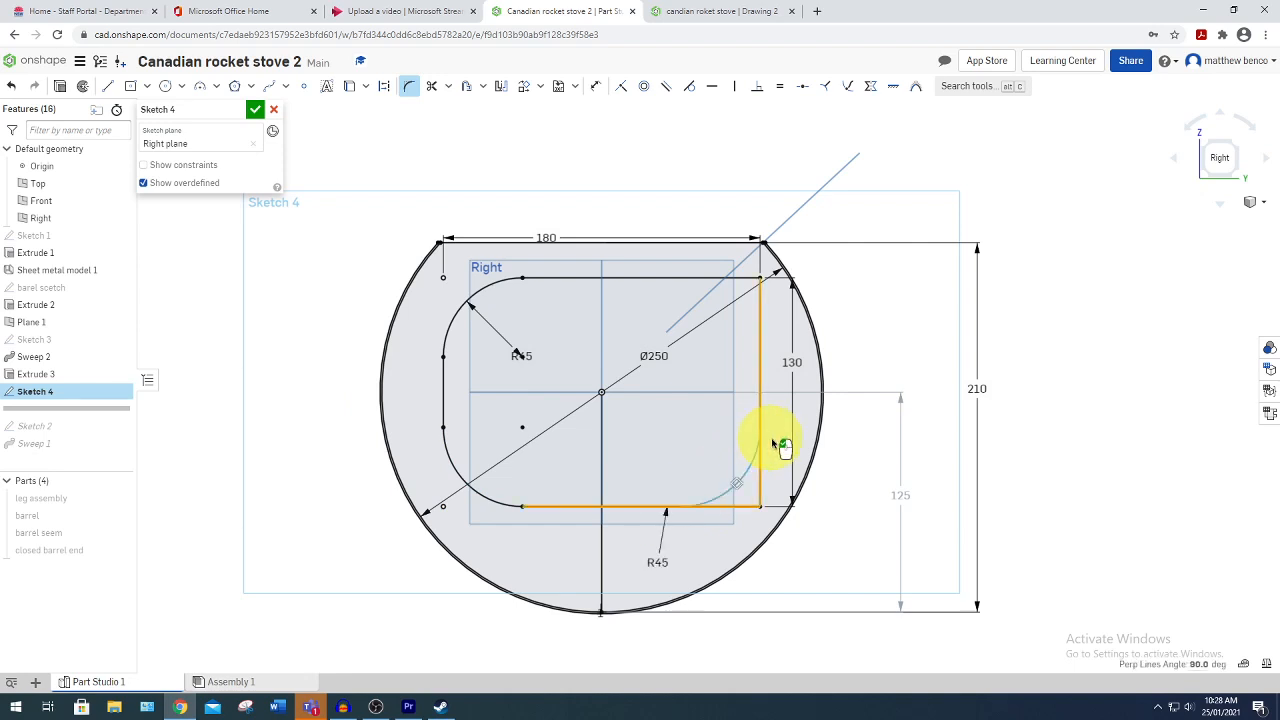
{"action": "left_click", "coordinate": [766, 436]}
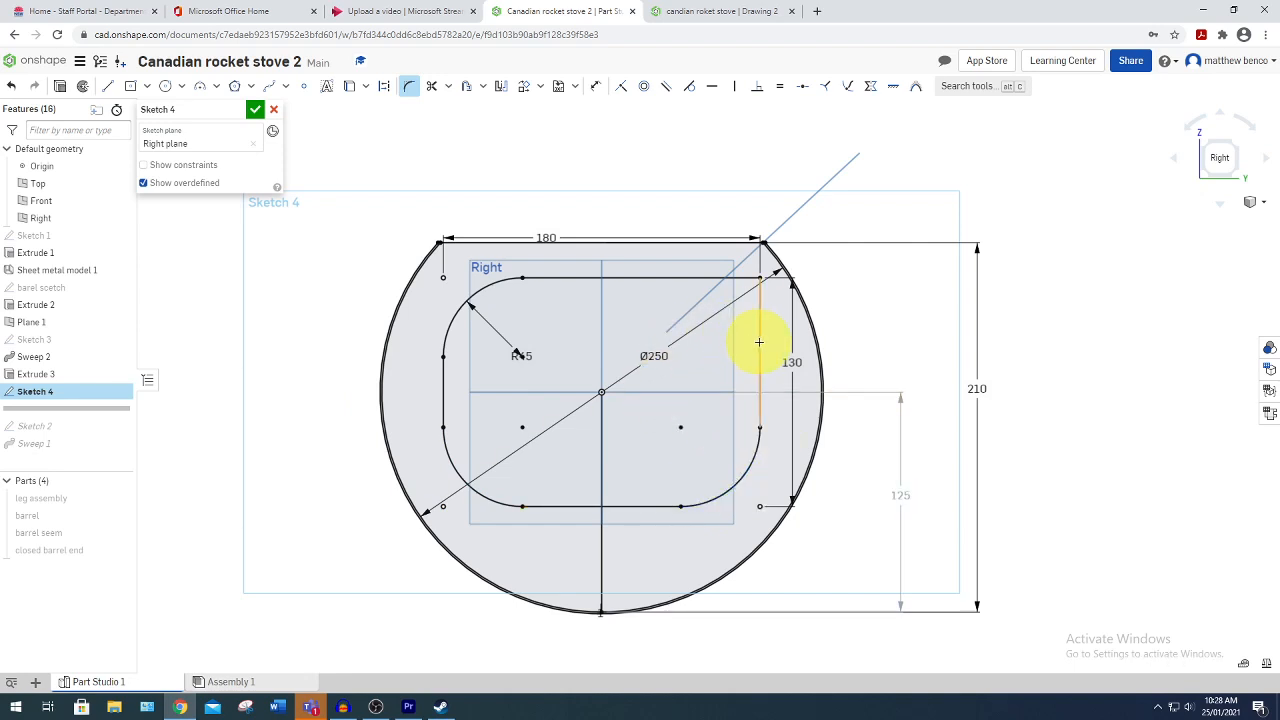
{"action": "left_click", "coordinate": [759, 342]}
{"action": "left_click", "coordinate": [668, 280]}
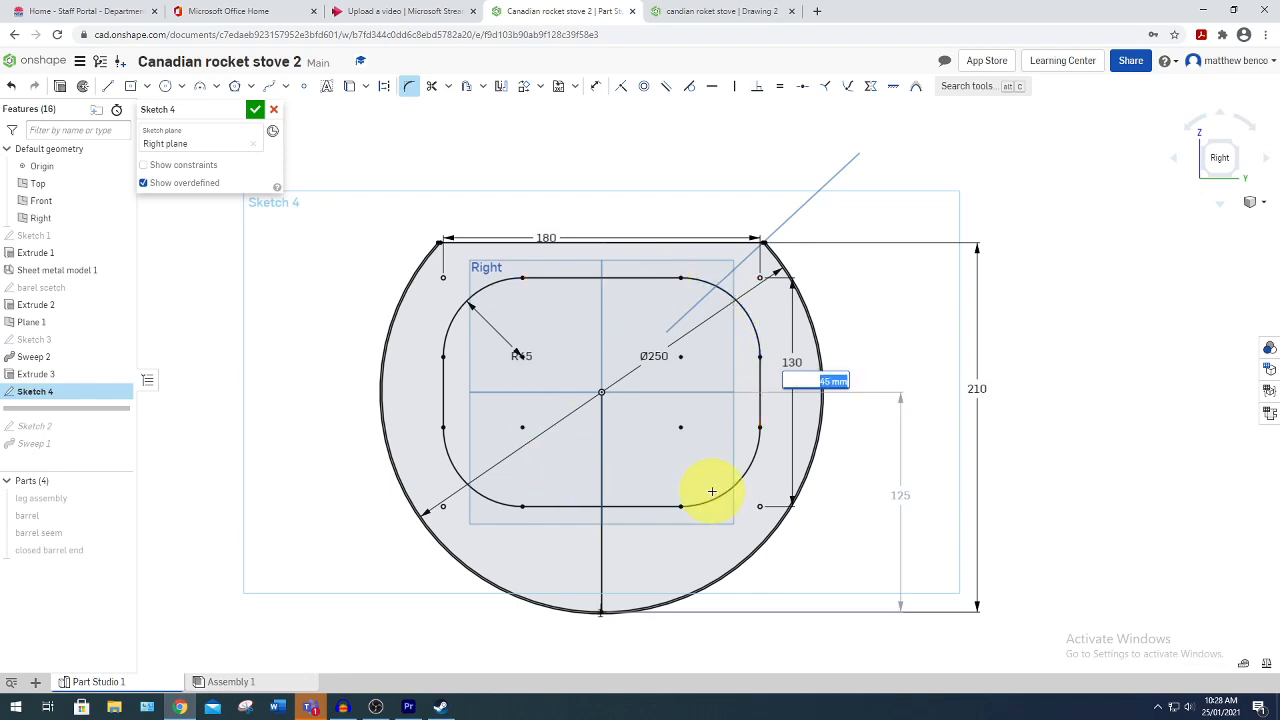
{"action": "key", "text": "Return"}
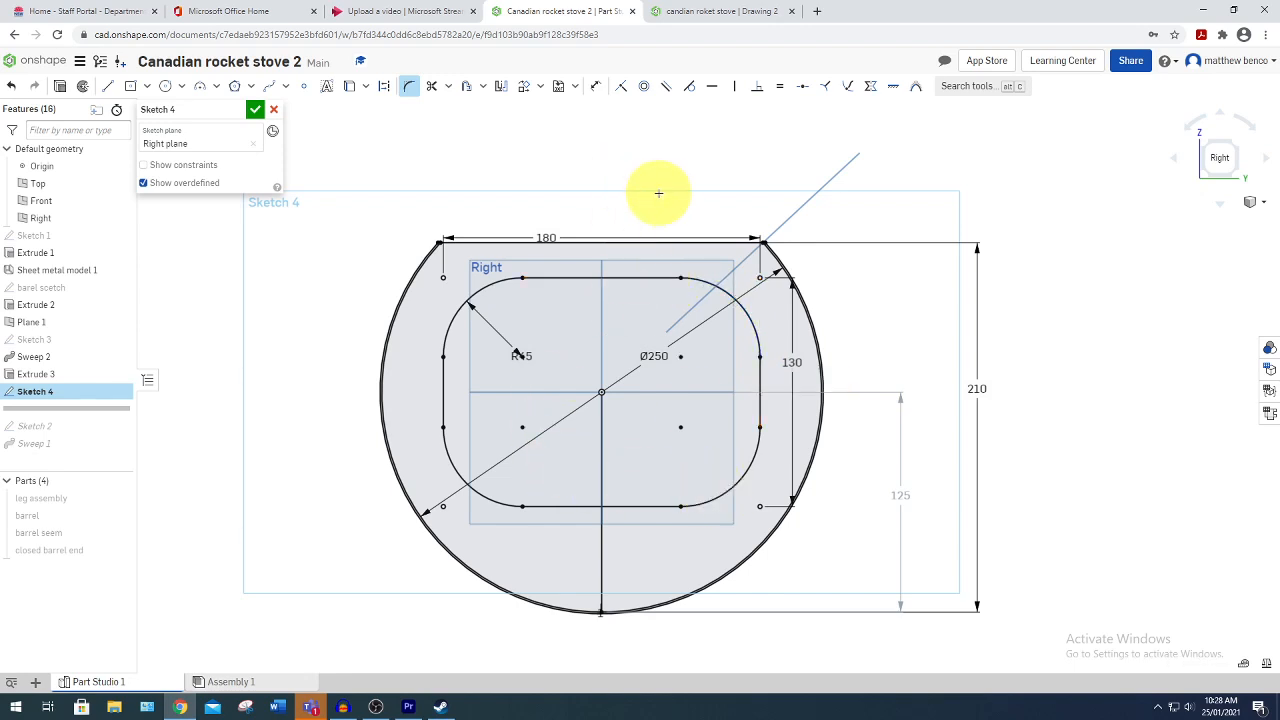
{"action": "left_click", "coordinate": [256, 109]}
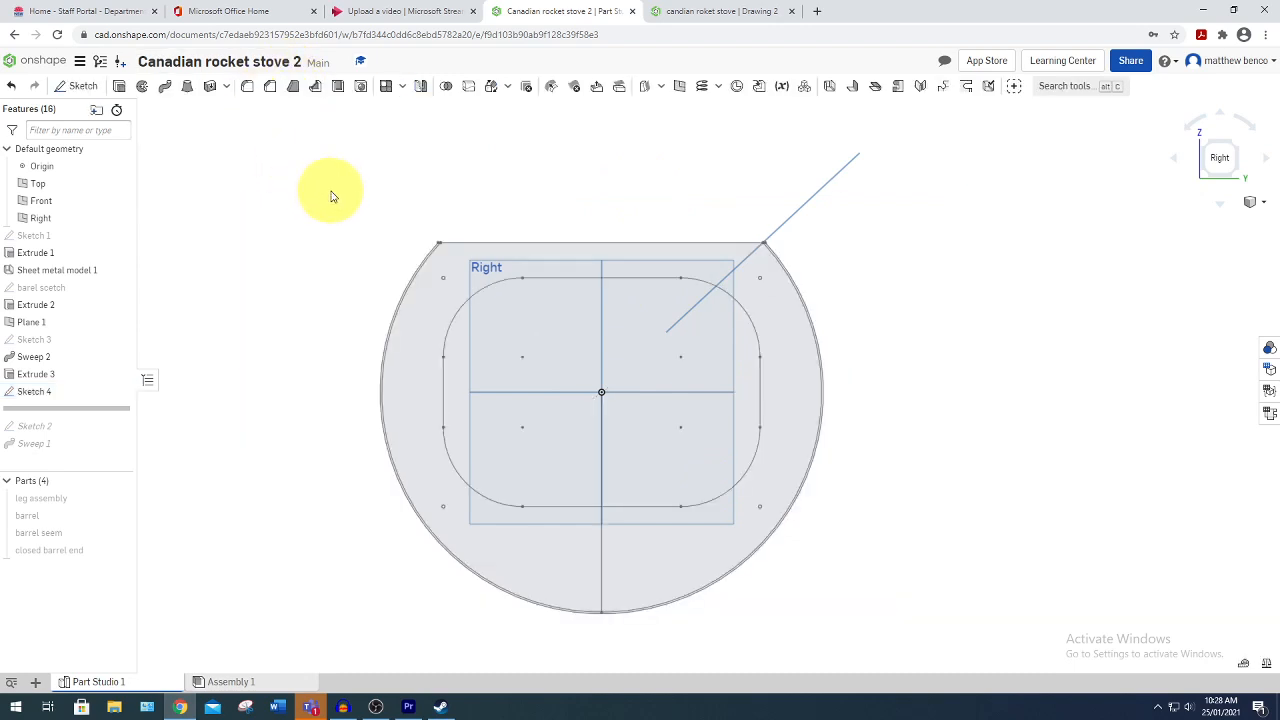
Extrude the barrel end region around the opening and the thin outer rim region of Sketch 4 by 2 mm as a new part.
{"action": "left_click", "coordinate": [119, 86]}
{"action": "left_click", "coordinate": [427, 312]}
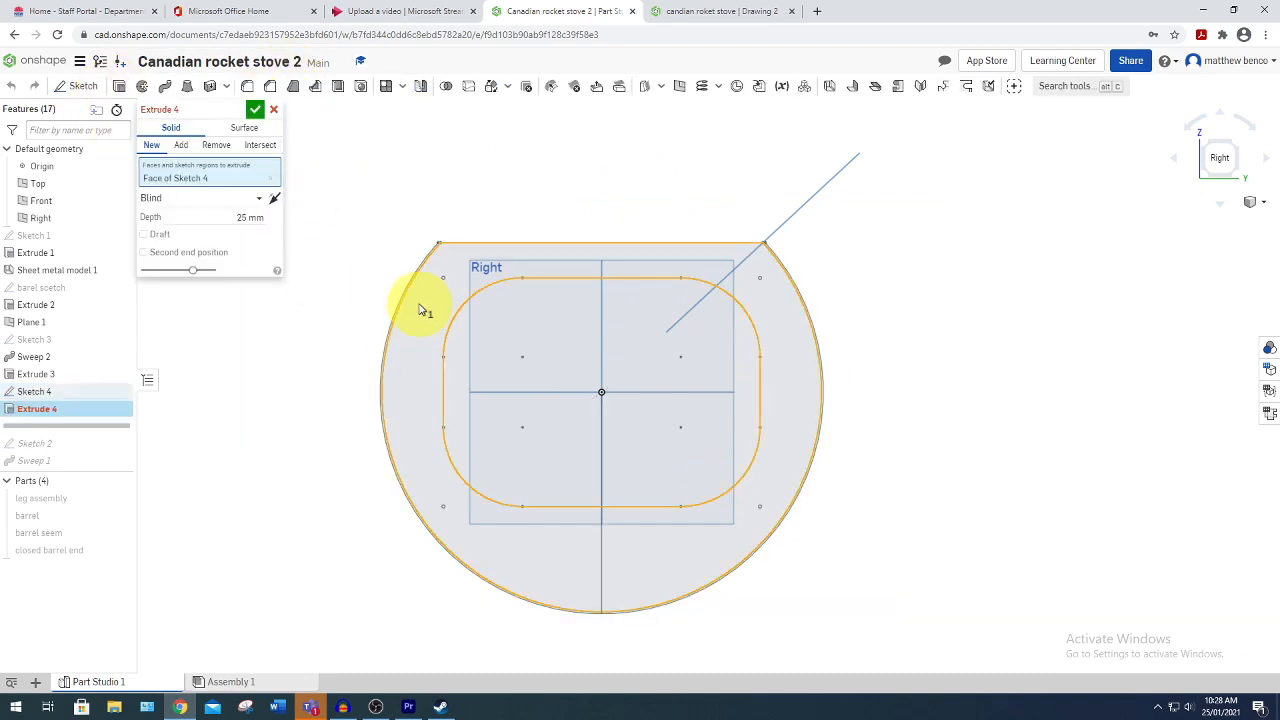
{"action": "scroll", "coordinate": [427, 300], "scroll_direction": "up", "scroll_amount": 5}
{"action": "left_click", "coordinate": [428, 278]}
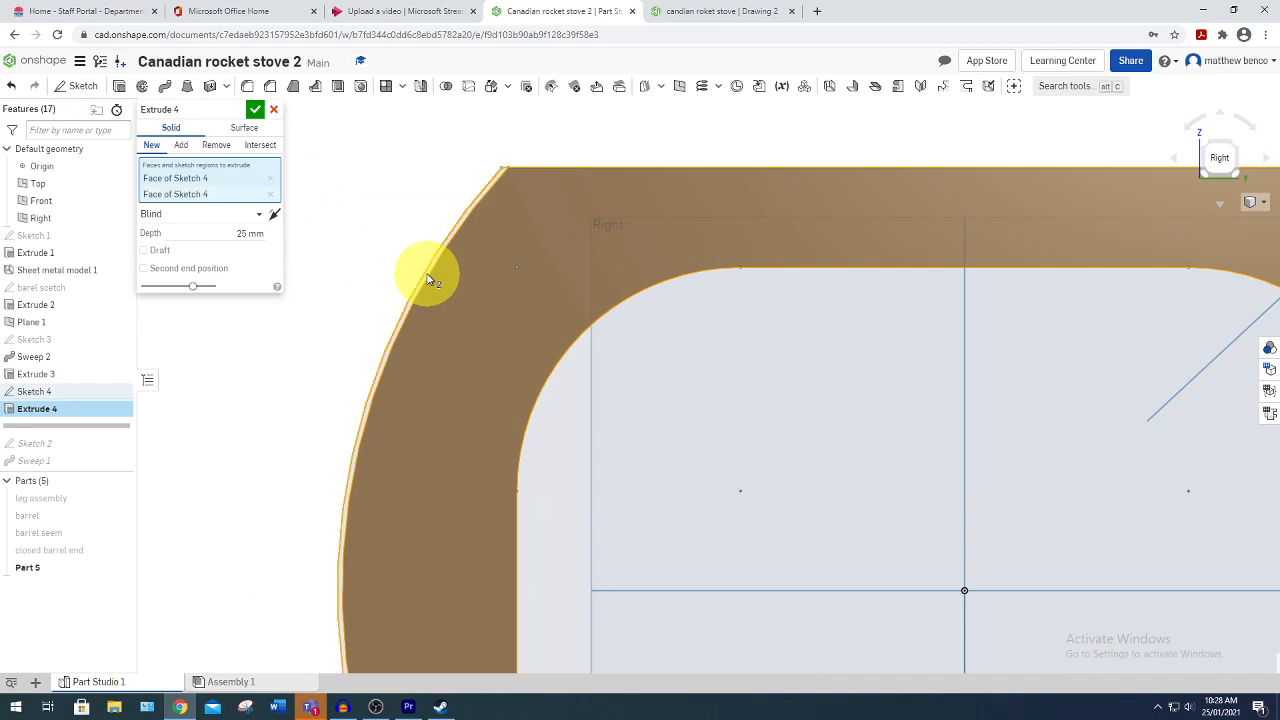
{"action": "scroll", "coordinate": [499, 303], "scroll_direction": "down", "scroll_amount": 5}
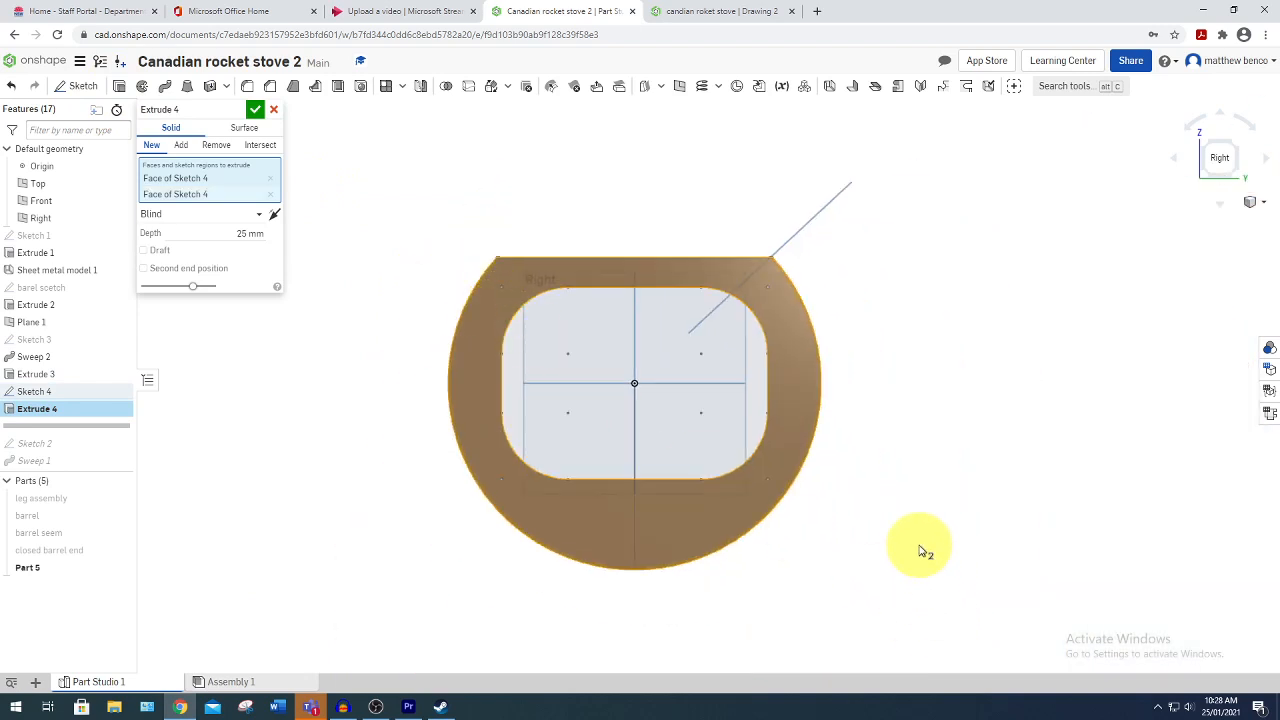
{"action": "right_click_drag", "start_coordinate": [920, 547], "coordinate": [898, 562]}
{"action": "left_click", "coordinate": [249, 233]}
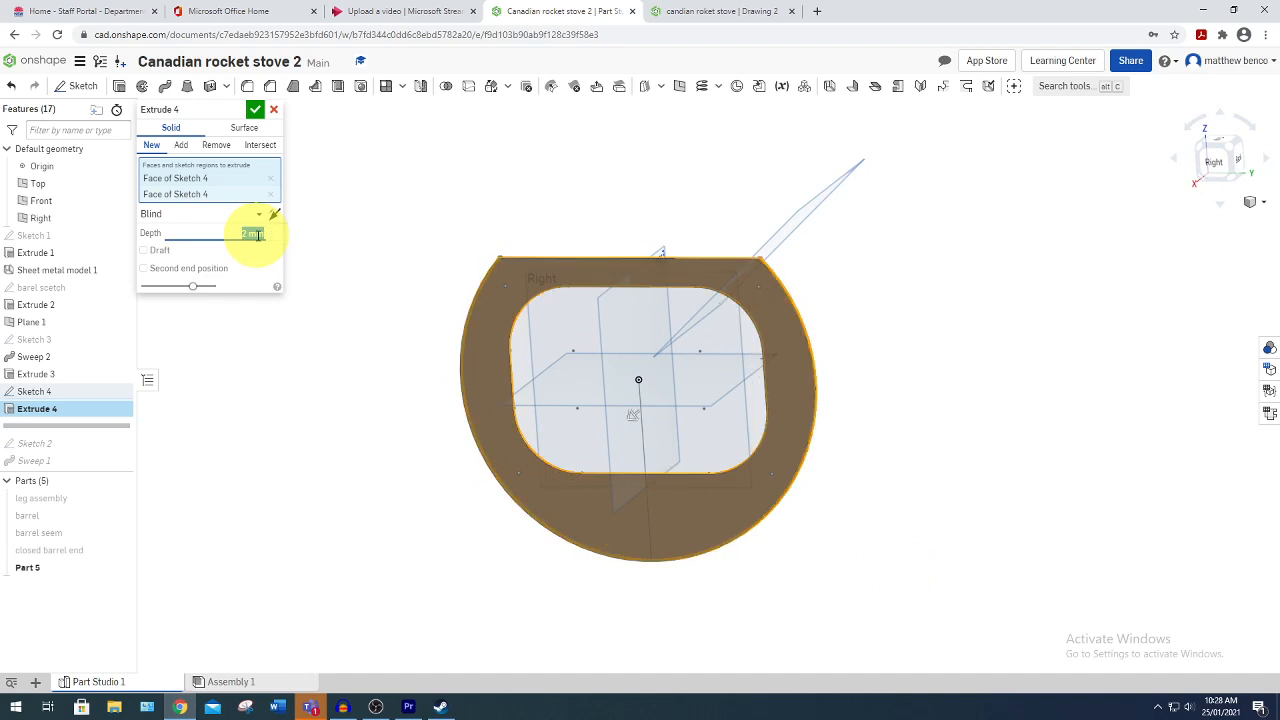
{"action": "mouse_move", "coordinate": [909, 423]}
{"action": "right_mouse_down"}
{"action": "mouse_move", "coordinate": [838, 445]}
{"action": "mouse_move", "coordinate": [903, 443]}
{"action": "mouse_move", "coordinate": [926, 411]}
{"action": "right_mouse_up"}
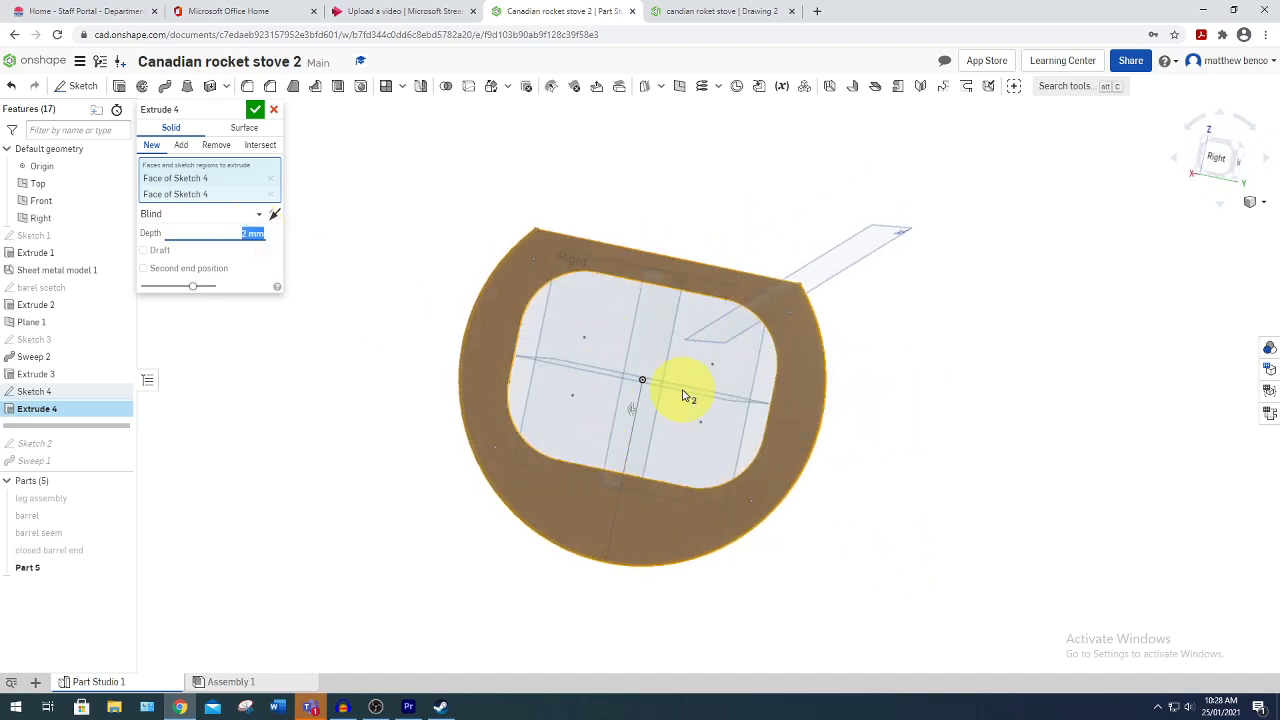
{"action": "left_click", "coordinate": [255, 111]}
{"action": "right_click_drag", "start_coordinate": [888, 374], "coordinate": [790, 390]}
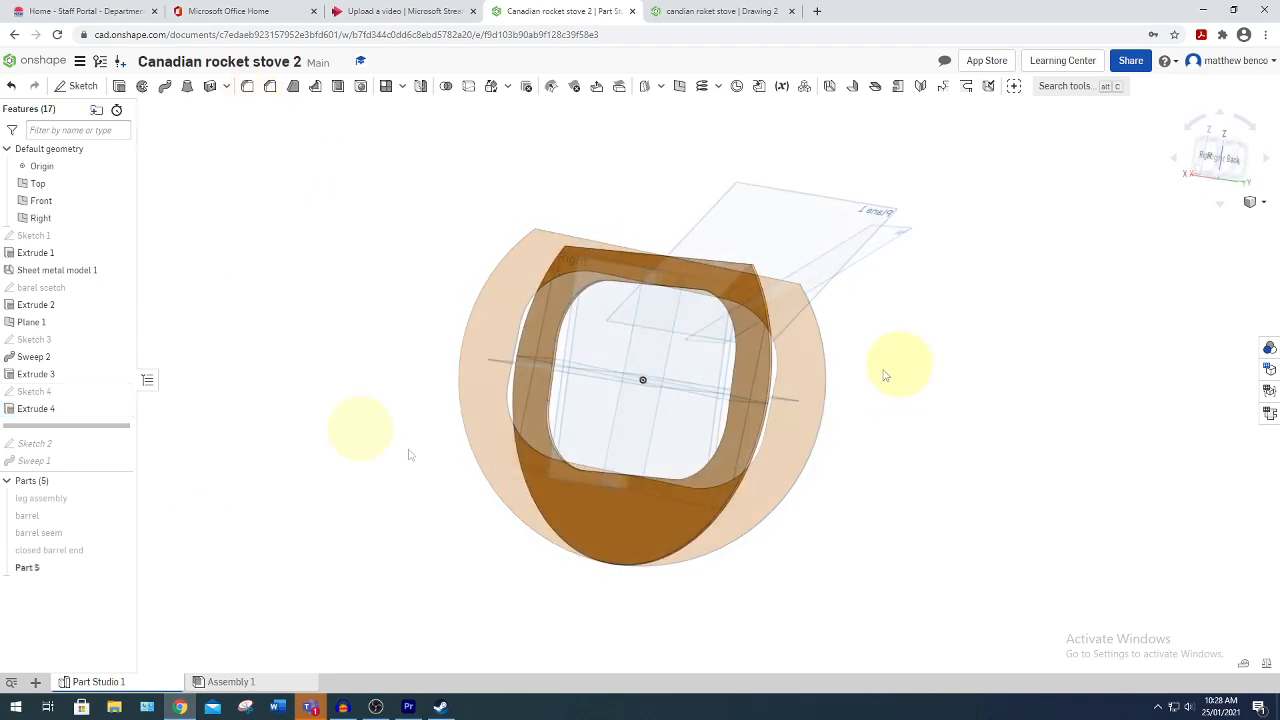
Open the properties of Part 5 and change its name to "open barrel end".
{"action": "right_click", "coordinate": [52, 567]}
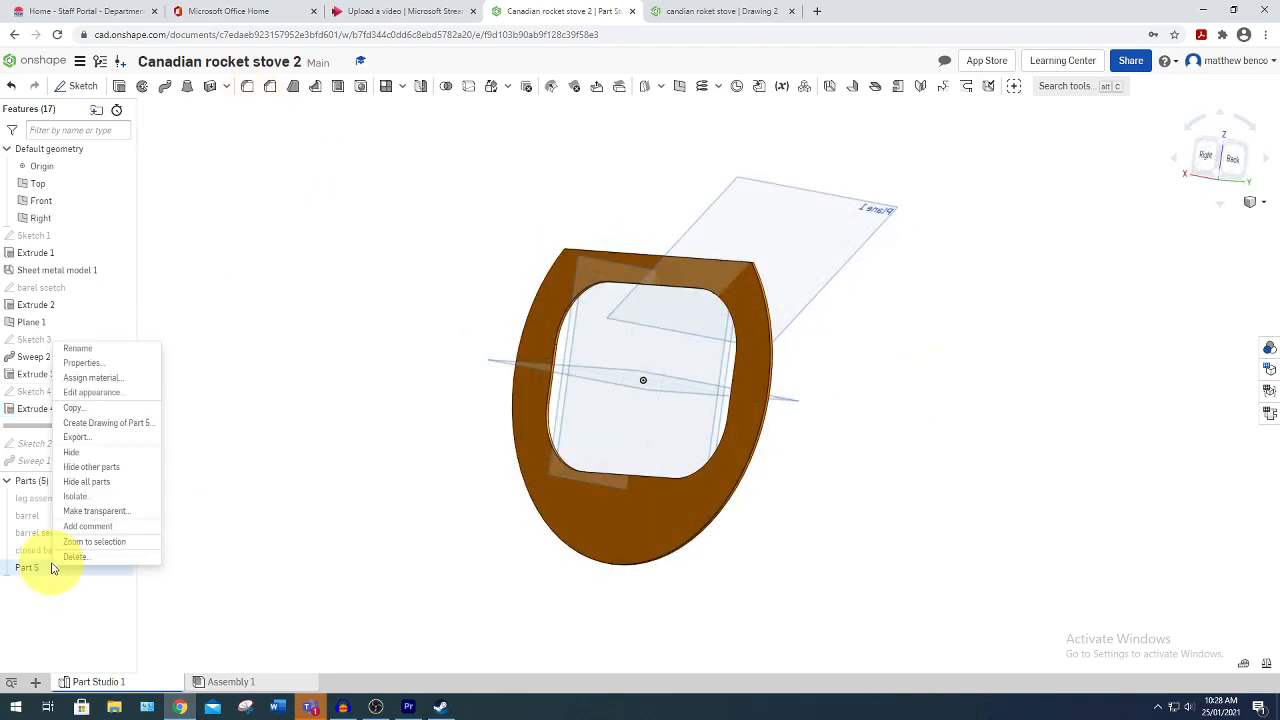
{"action": "left_click", "coordinate": [109, 364]}
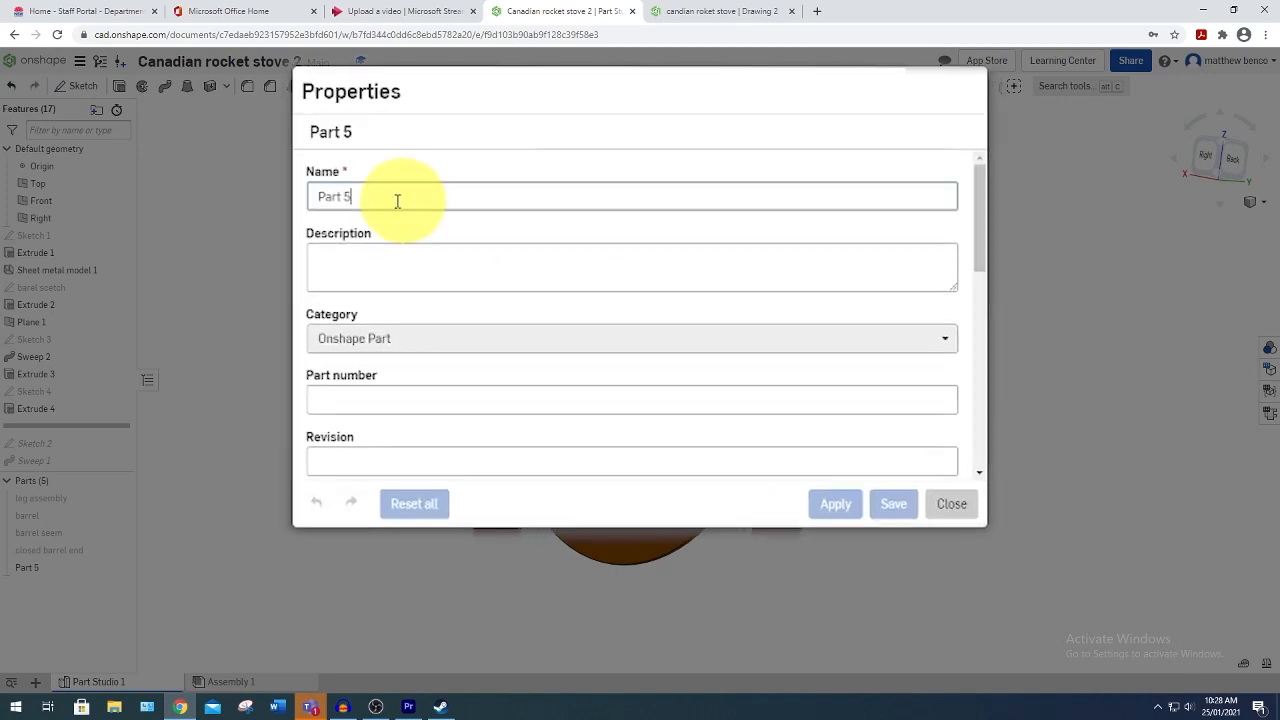
{"action": "type", "text": "open barrel"}
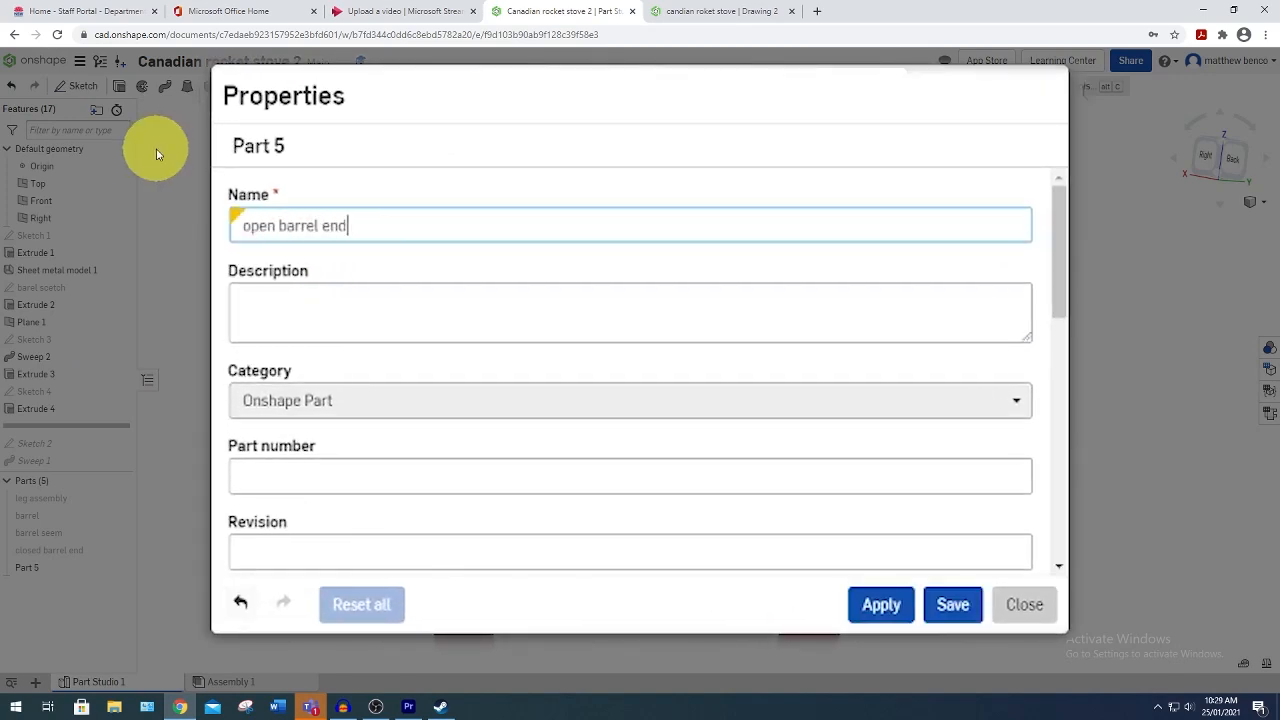
Fill in the part's description as "open barrel end" with "250x210x2 check plate" on a second line, and set the part number to 5.
{"action": "left_click_drag", "start_coordinate": [392, 234], "coordinate": [216, 230]}
{"action": "key", "text": "ctrl+c"}
{"action": "left_click", "coordinate": [260, 293]}
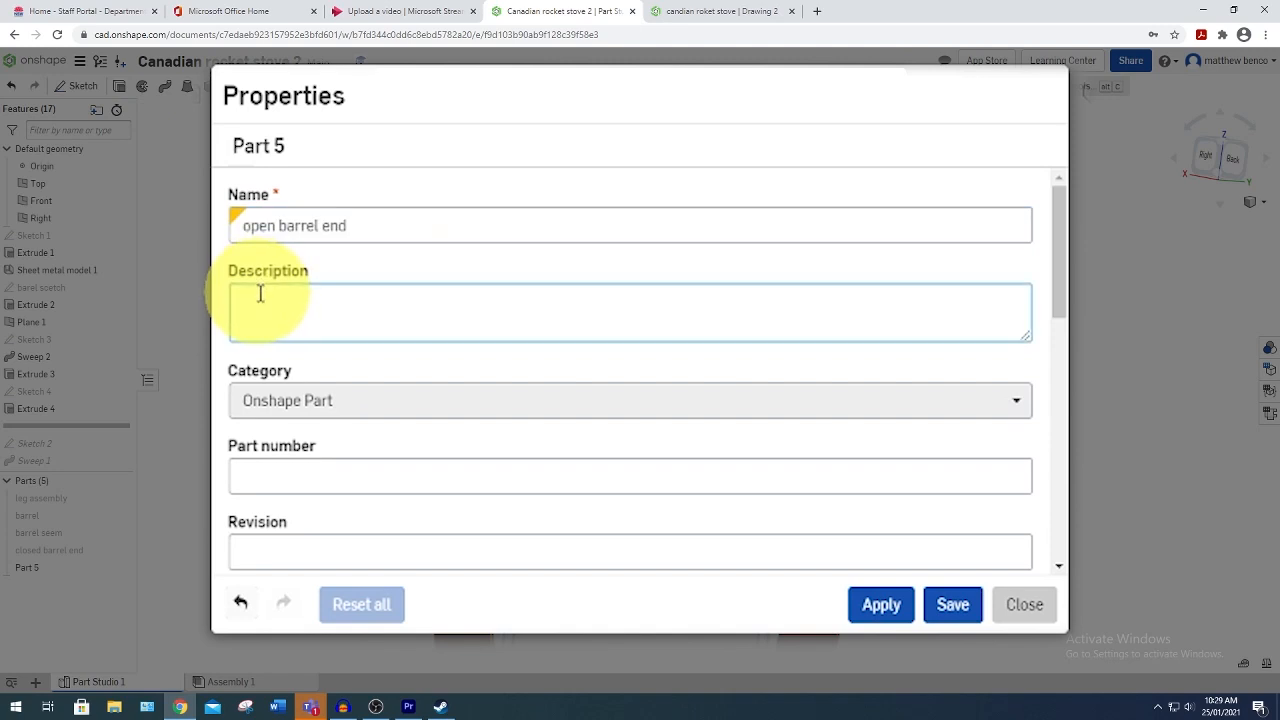
{"action": "key", "text": "ctrl+v"}
{"action": "key", "text": "Return"}
{"action": "type", "text": "250x210x2"}
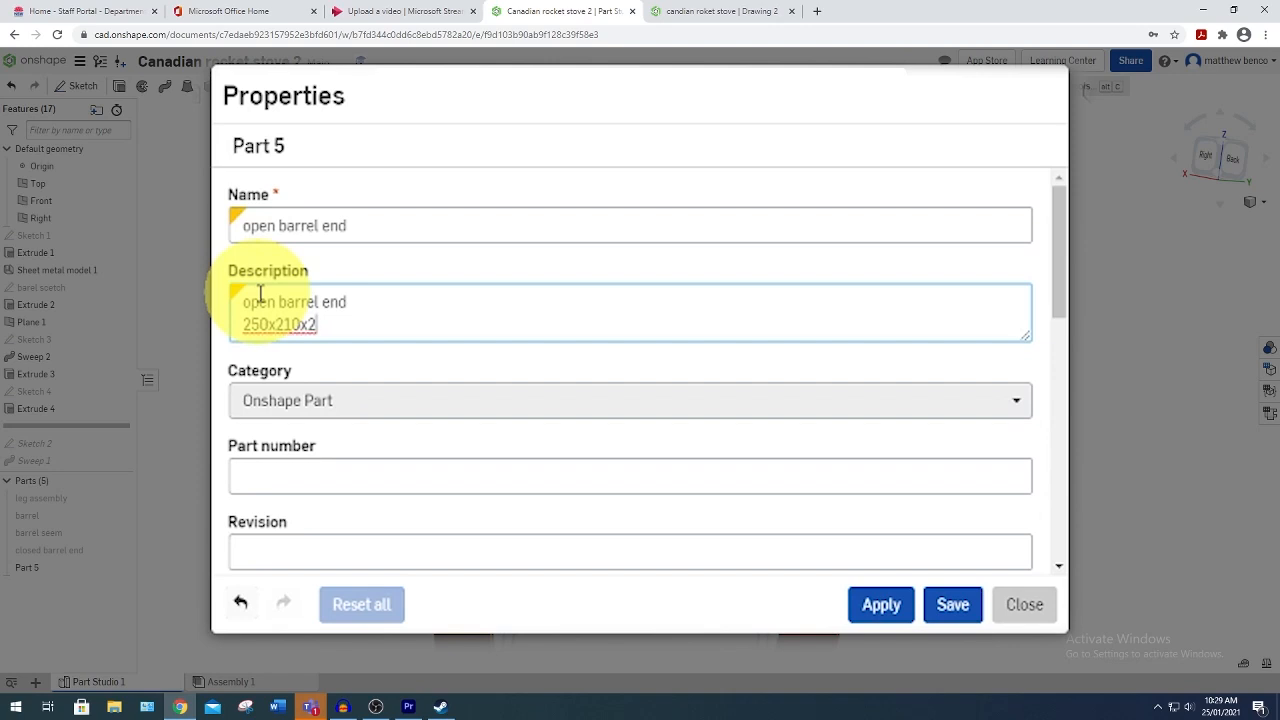
{"action": "type", "text": " check plate"}
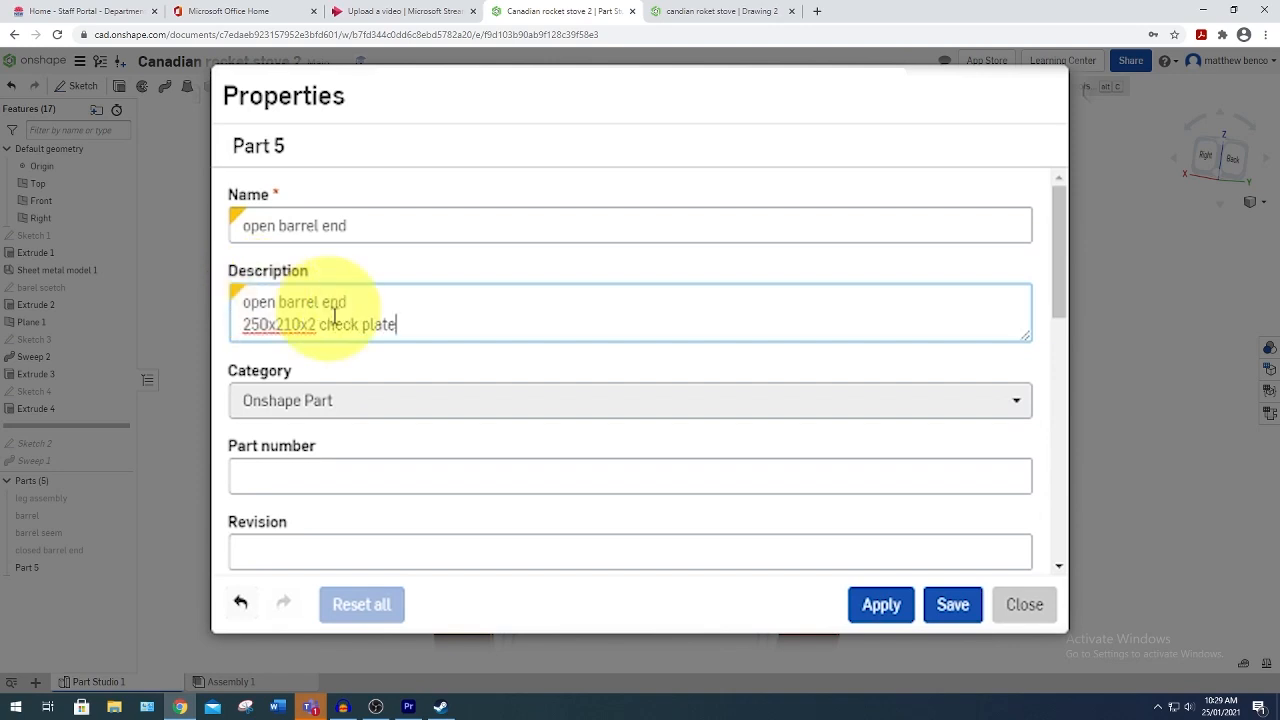
{"action": "left_click", "coordinate": [288, 477]}
{"action": "type", "text": "5"}
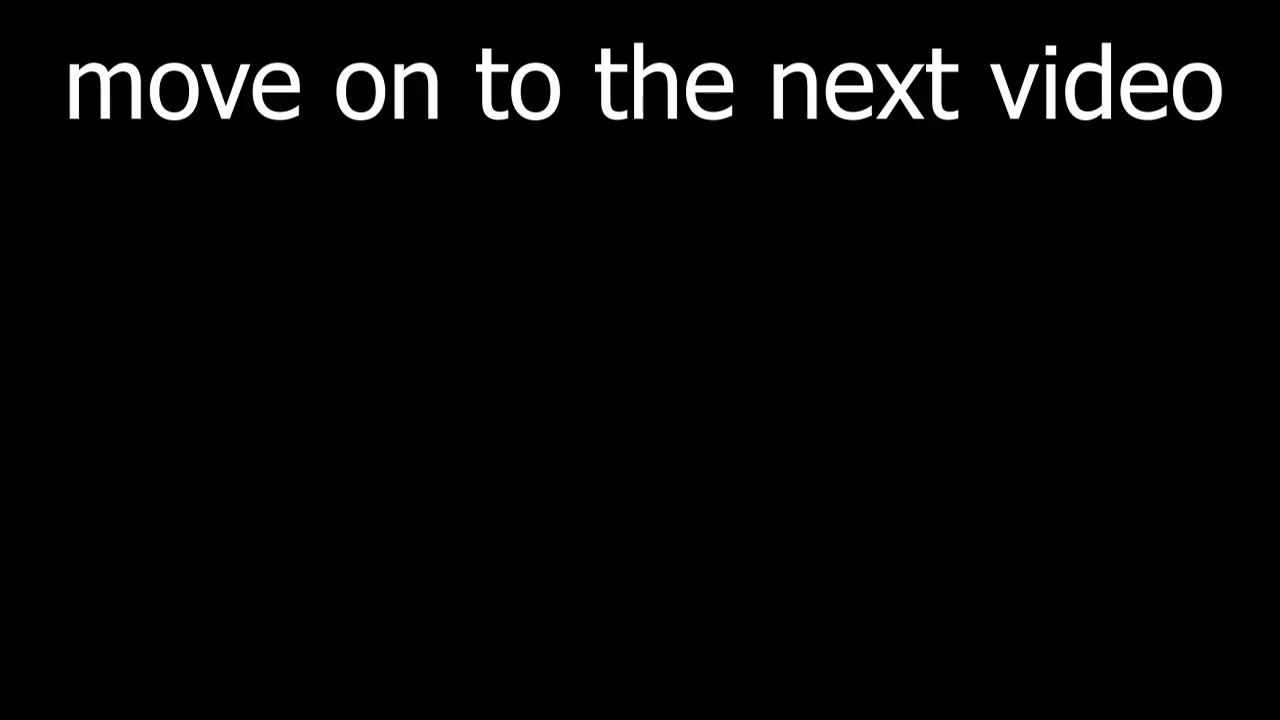